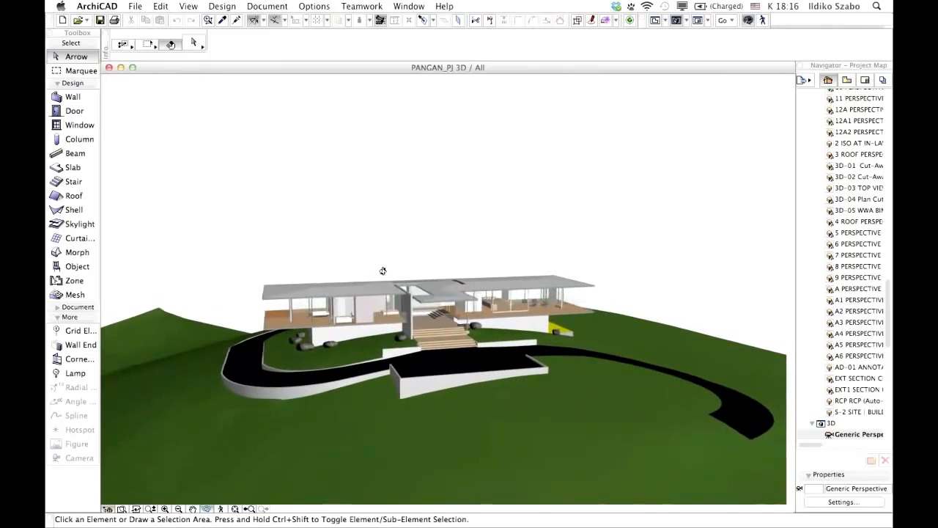
- Export the 3D model to the Desktop as PANGAN_start in Artlantis Render Studio File 5.0 format with the default export options
scroll(404, 311, down, 10)
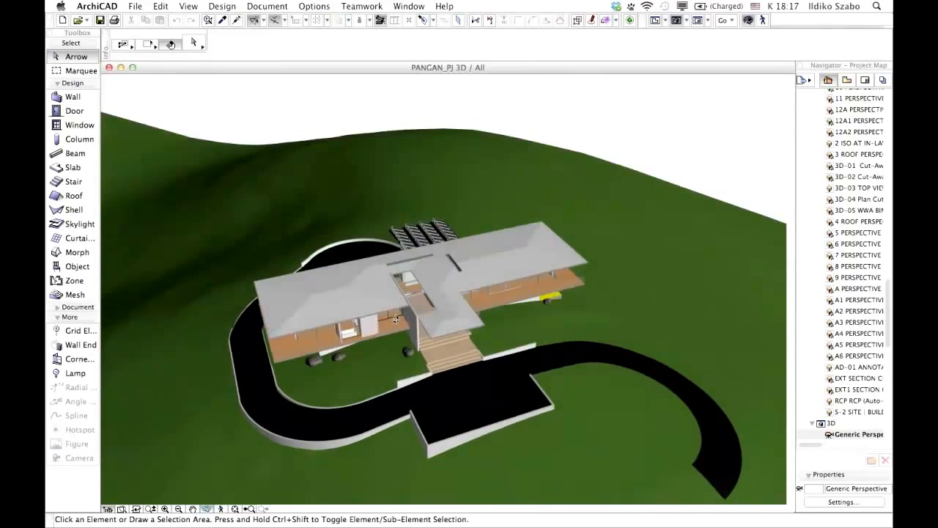
scroll(396, 317, down, 3)
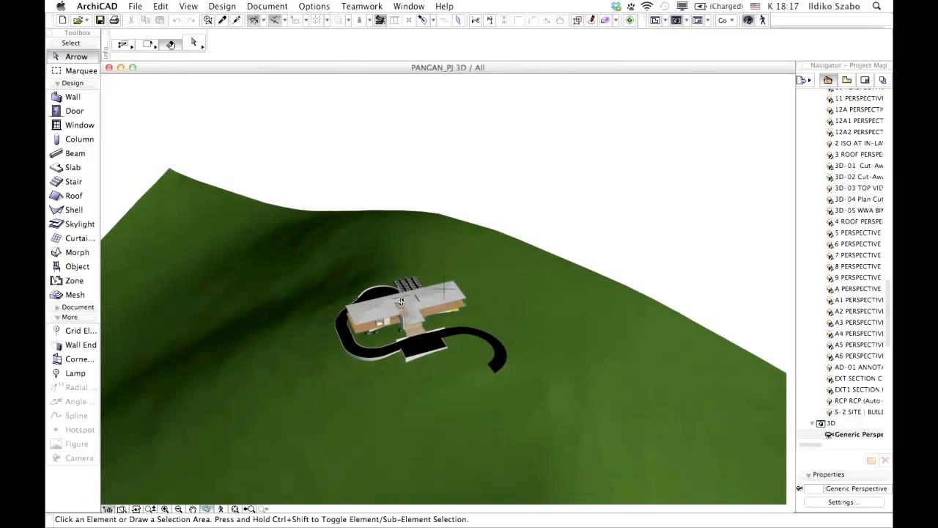
drag(401, 301, 405, 322)
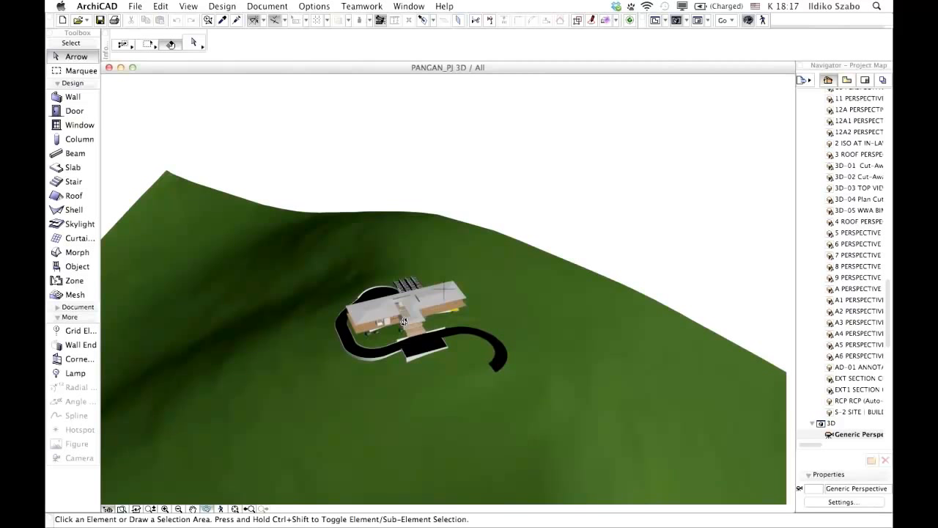
click(139, 7)
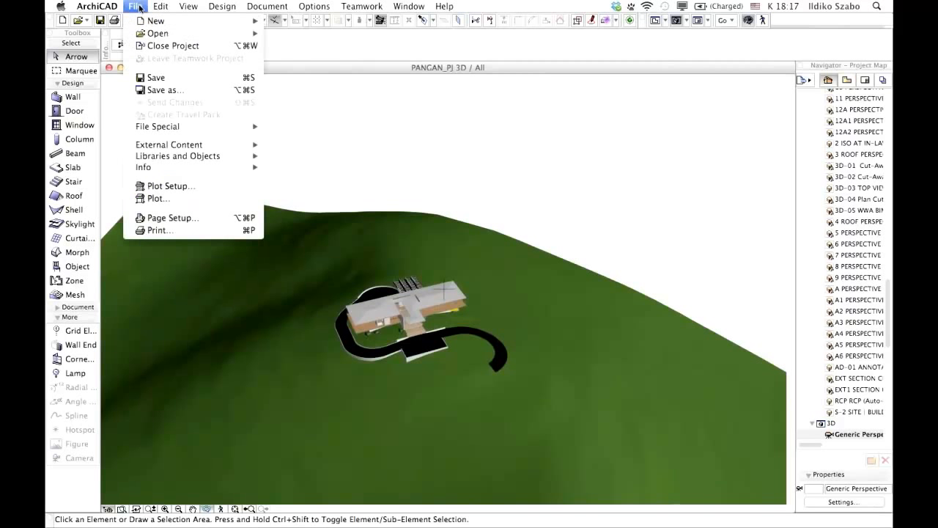
click(161, 90)
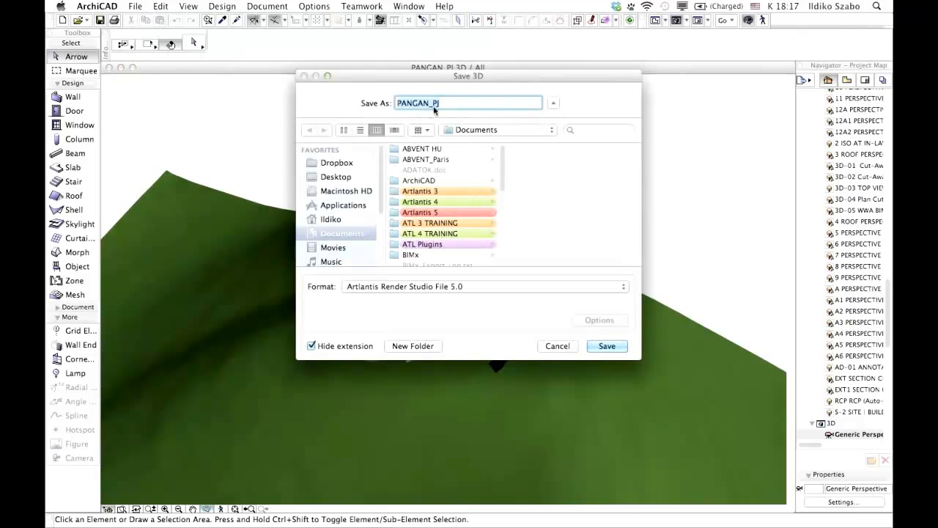
click(344, 179)
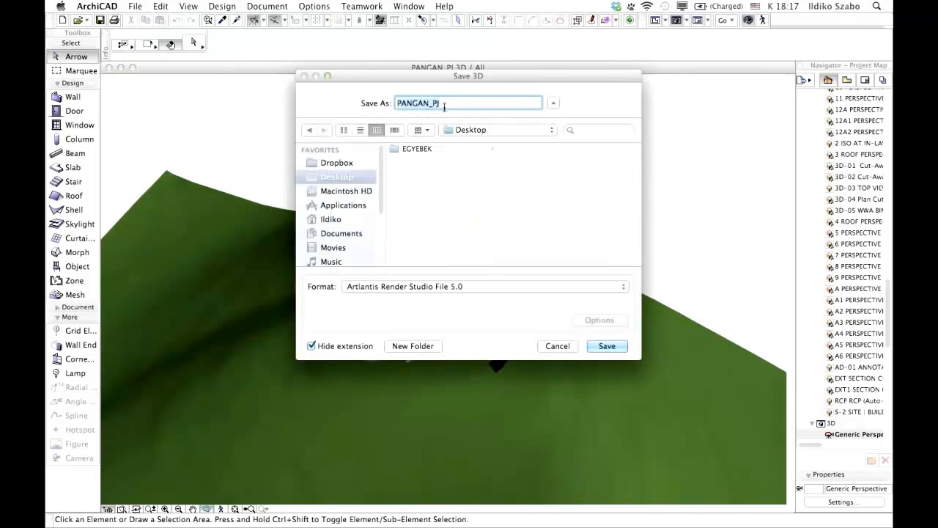
click(445, 105)
key(BackSpace)
key(BackSpace)
text(start)
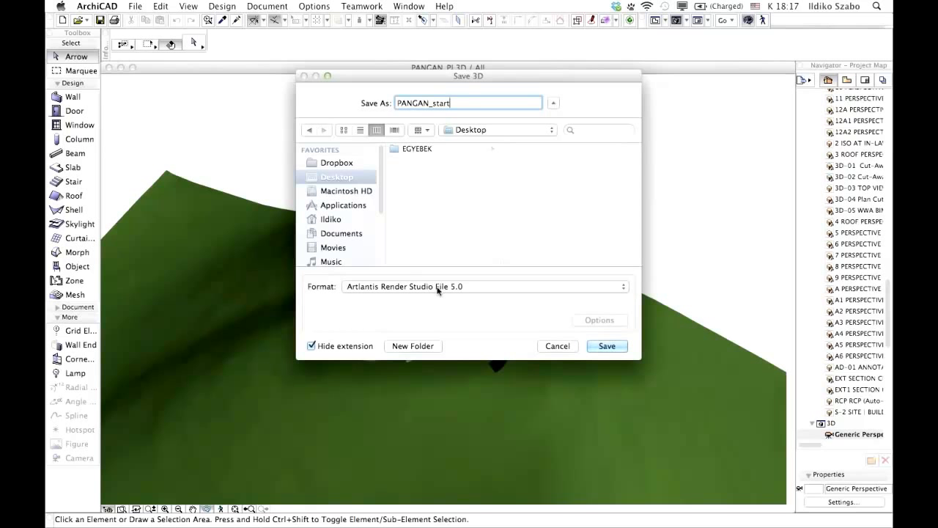
click(607, 346)
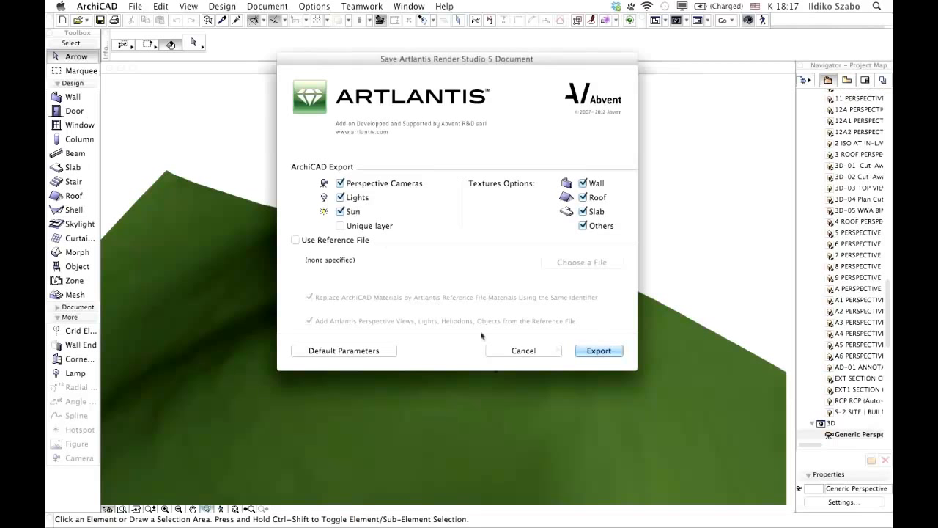
click(598, 351)
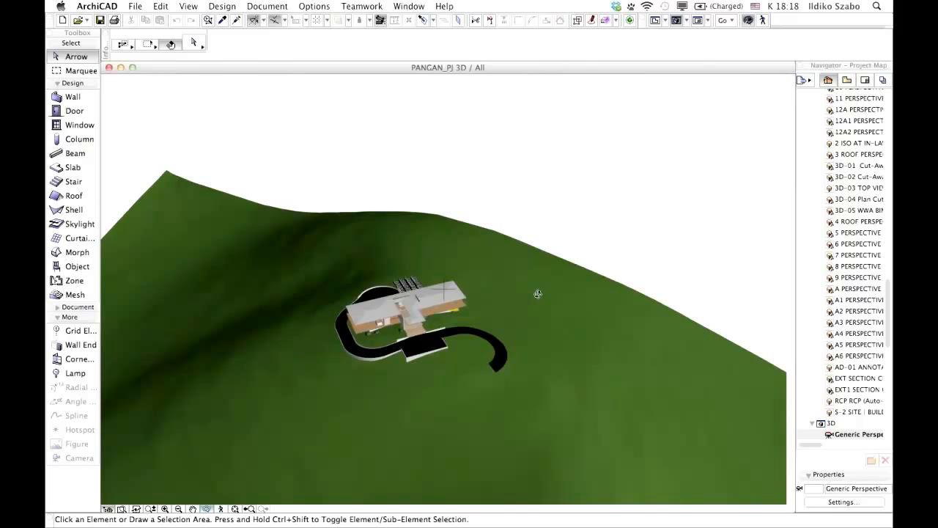
- Move the exported PANGAN_start.atl file and its textures folder to the middle of the desktop, and check the folder's contents
key(F11)
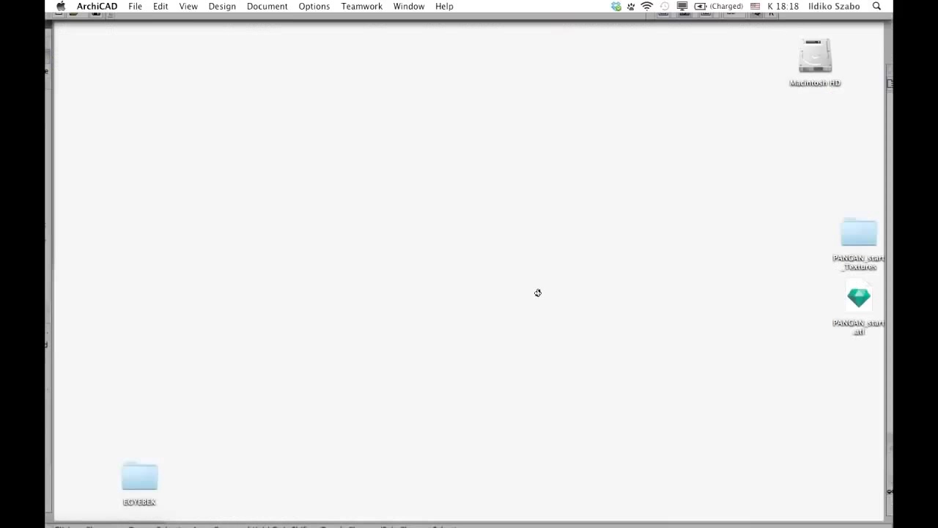
drag(857, 295, 535, 236)
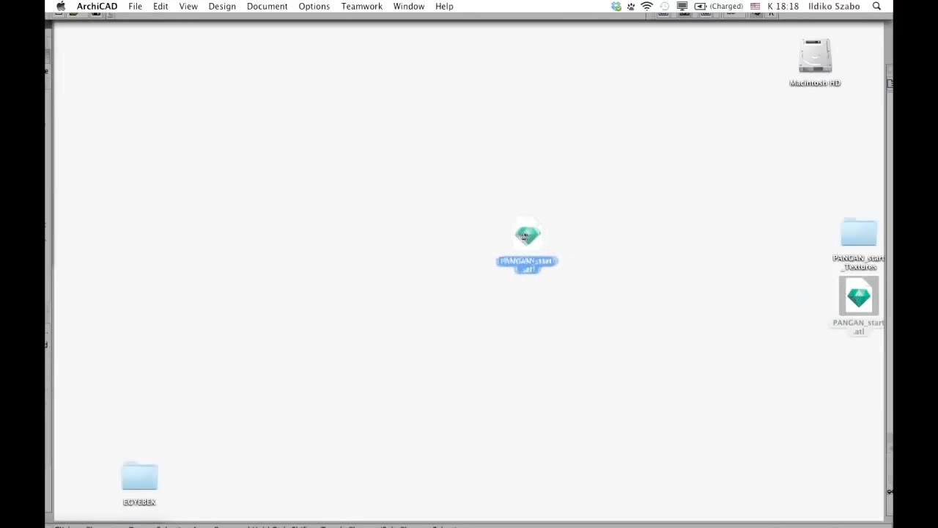
drag(858, 234, 523, 166)
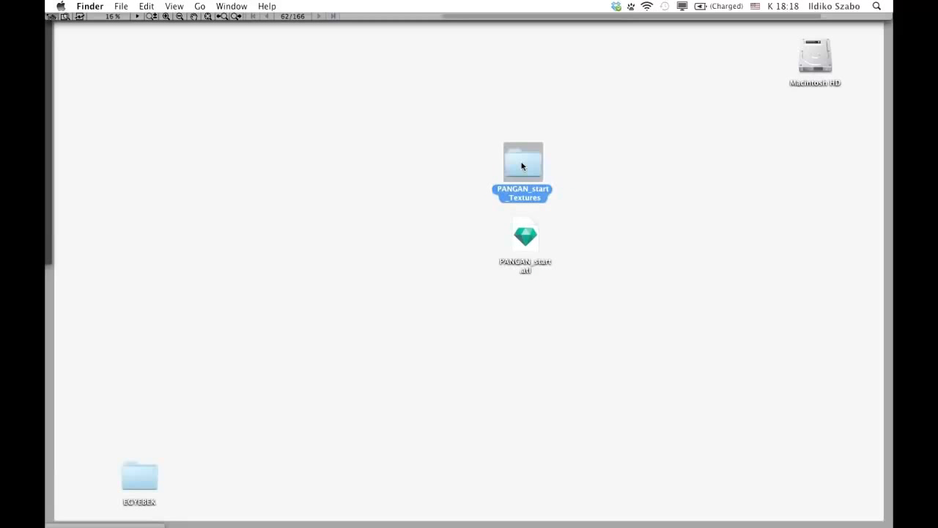
double_click(522, 167)
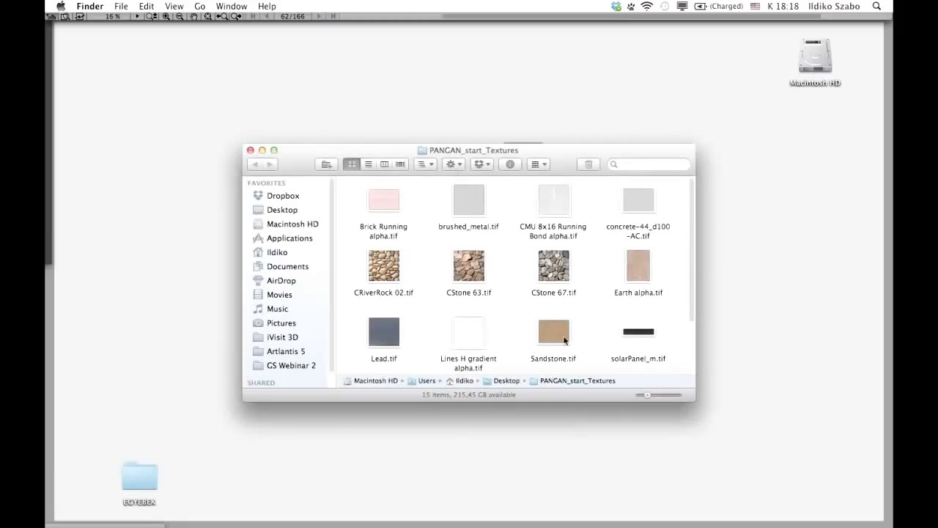
click(251, 150)
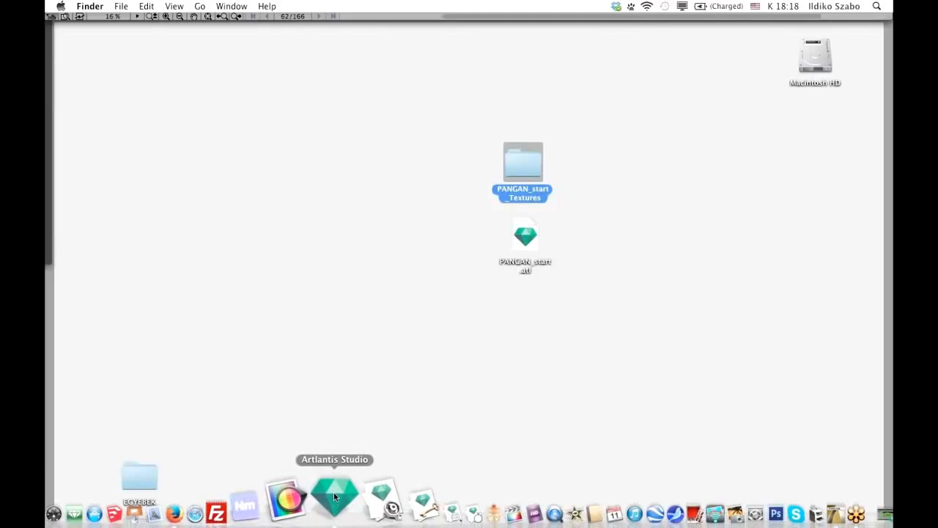
- Switch to Artlantis Studio and enlarge the PANGAN_Start preview in full screen, with the perspective list and media catalog hidden
click(334, 496)
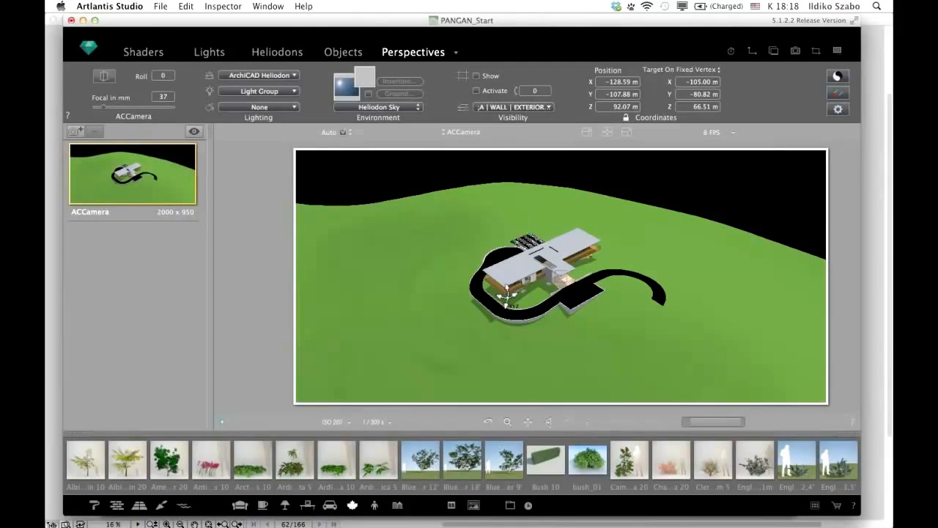
click(855, 22)
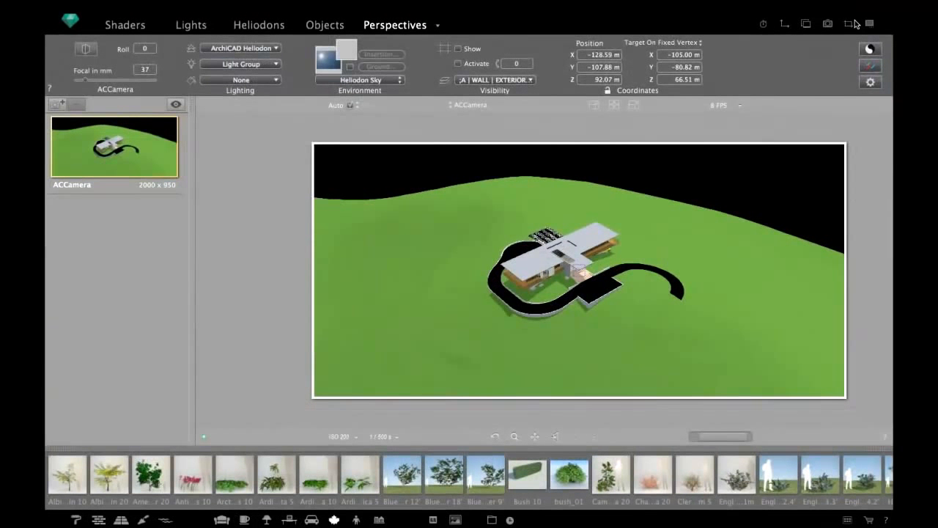
click(192, 101)
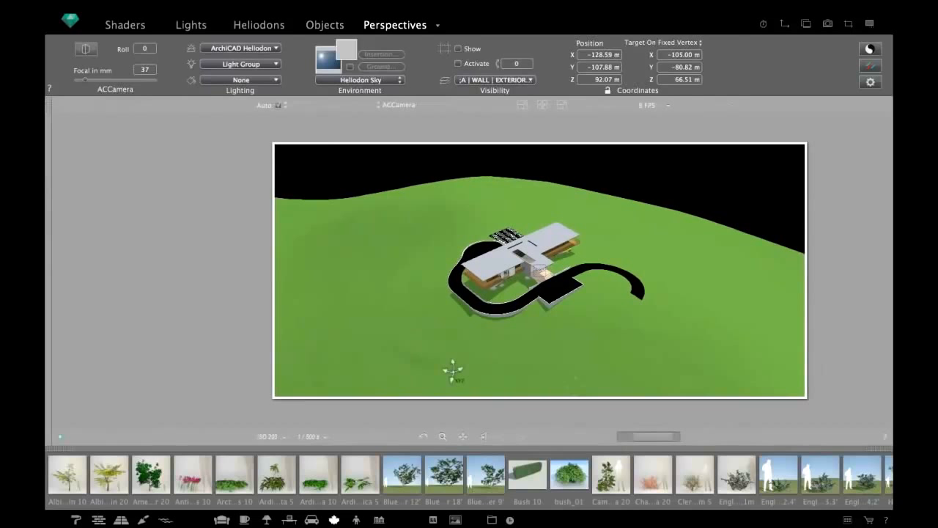
click(883, 447)
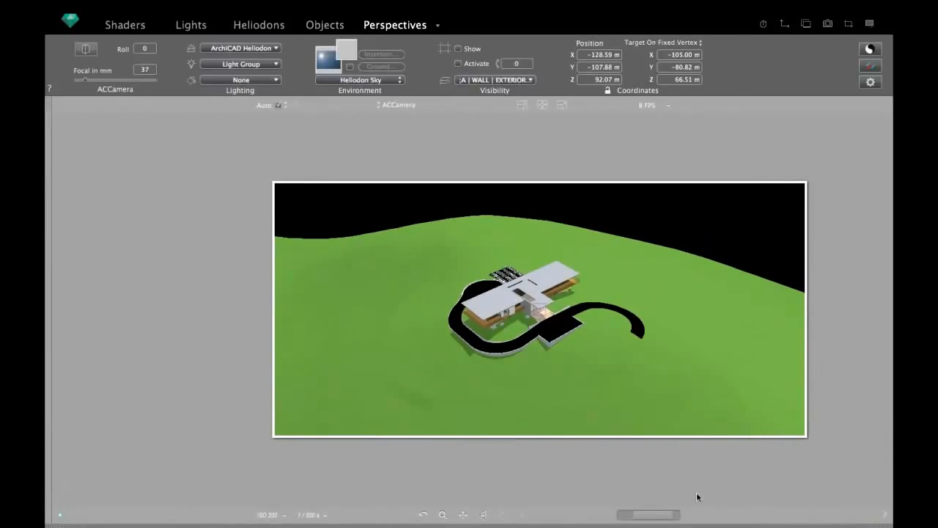
click(656, 517)
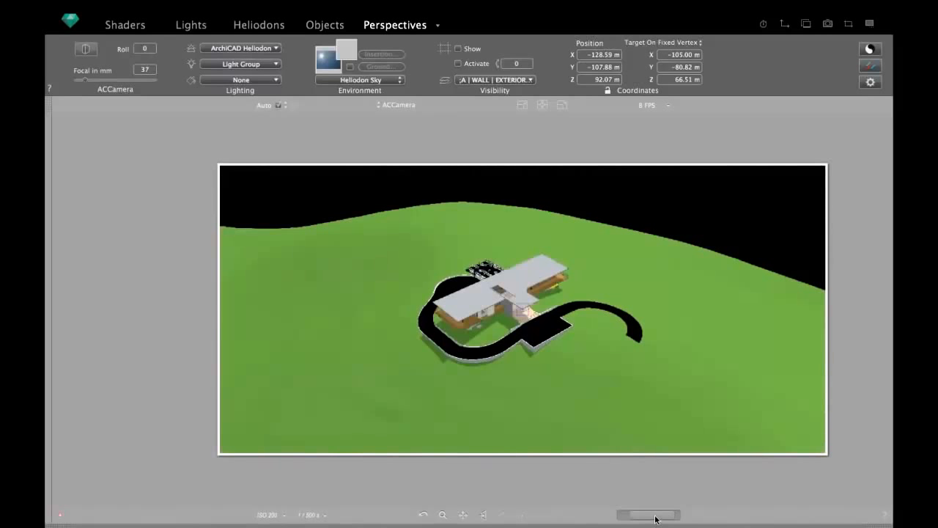
click(655, 517)
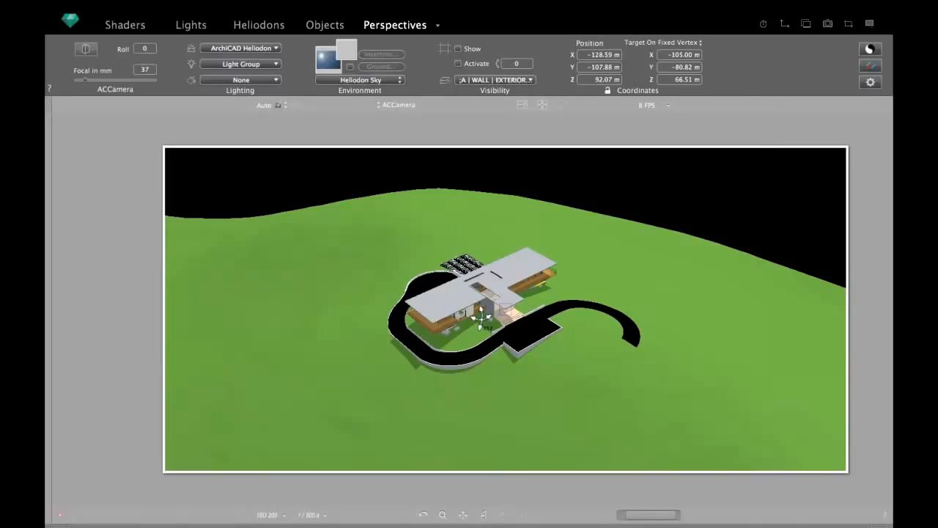
- Reposition the ACCamera perspective to a low frontal view of the house, at about X -50.65, Y -49.15, Z 2.20 m
drag(481, 317, 482, 295)
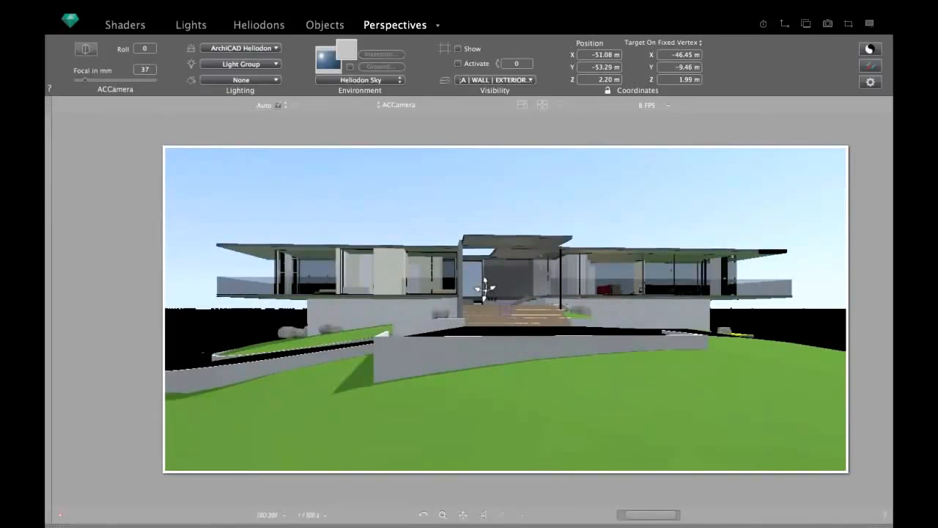
drag(484, 288, 491, 288)
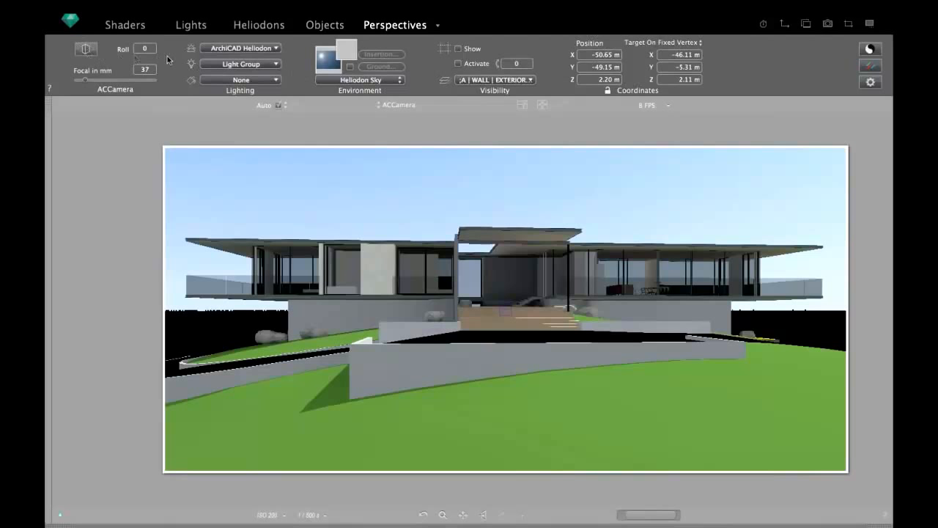
- Look through the shader, light, heliodon and object settings, and return to the perspective settings
click(131, 28)
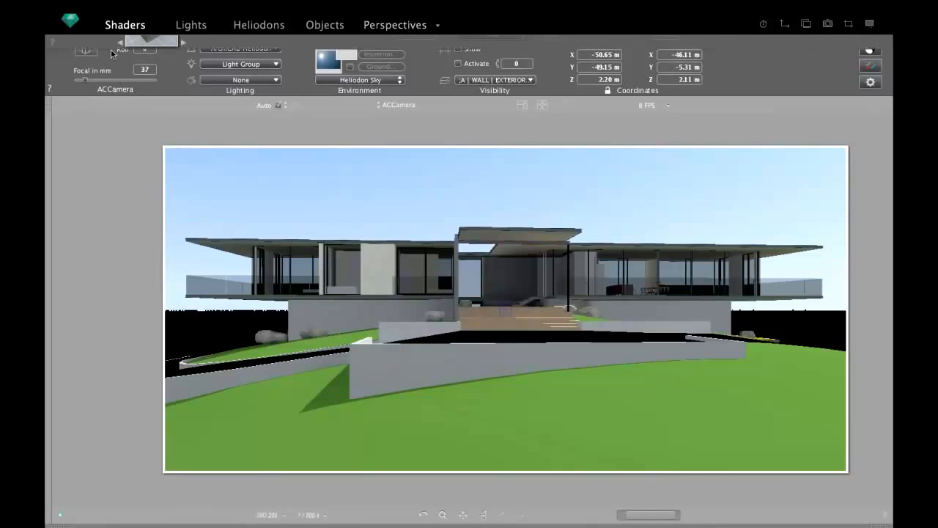
click(200, 27)
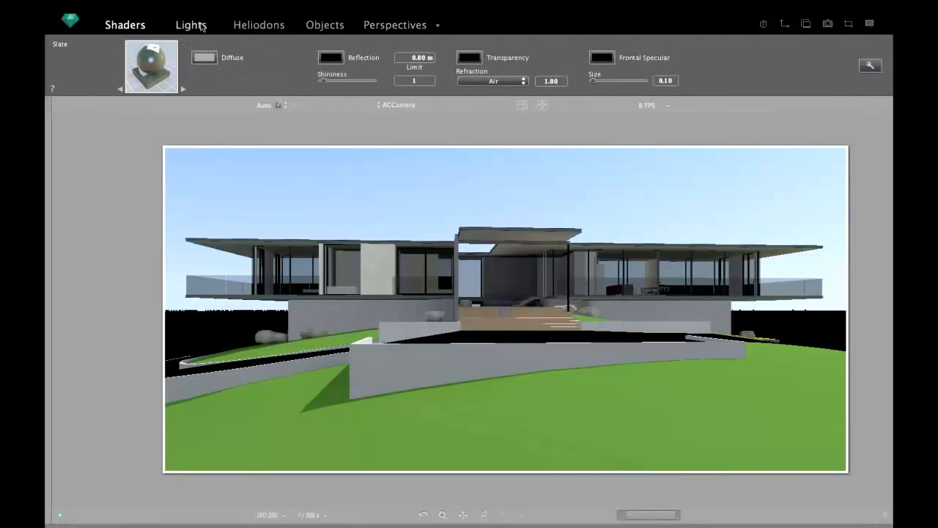
click(265, 28)
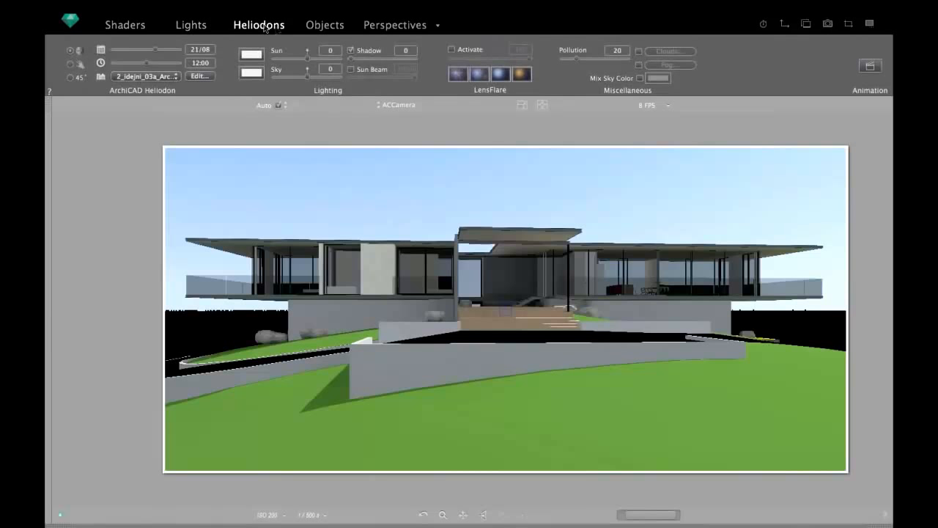
click(327, 26)
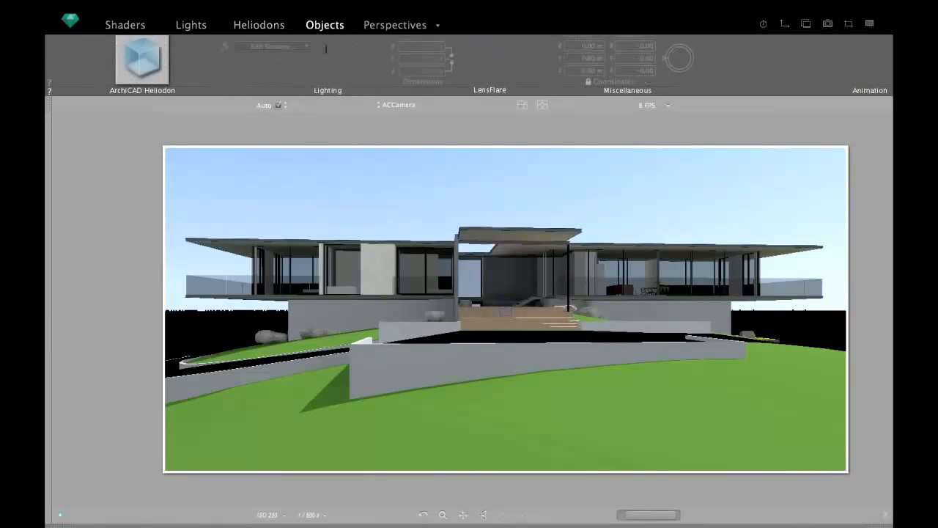
click(396, 25)
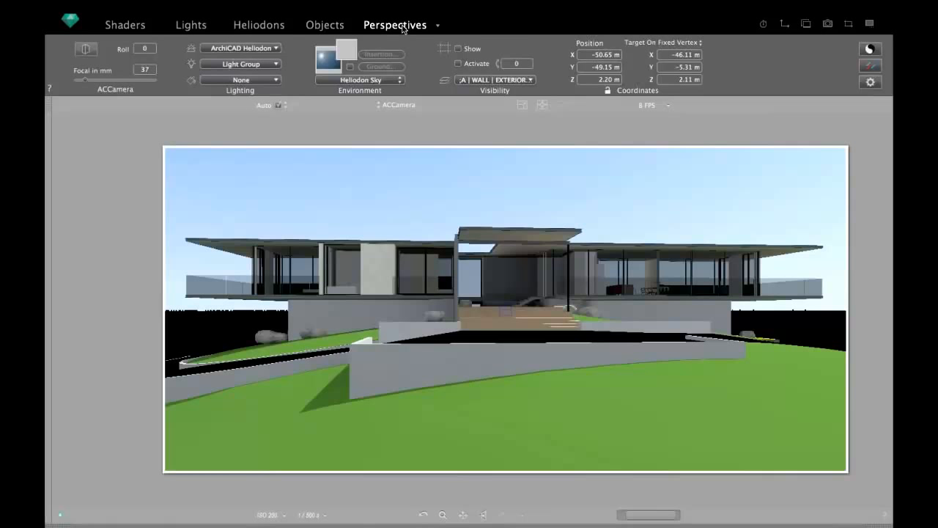
- Add a second perspective and frame it closer on the entrance stairs with a focal length of 29 mm
mouse_move(46, 143)
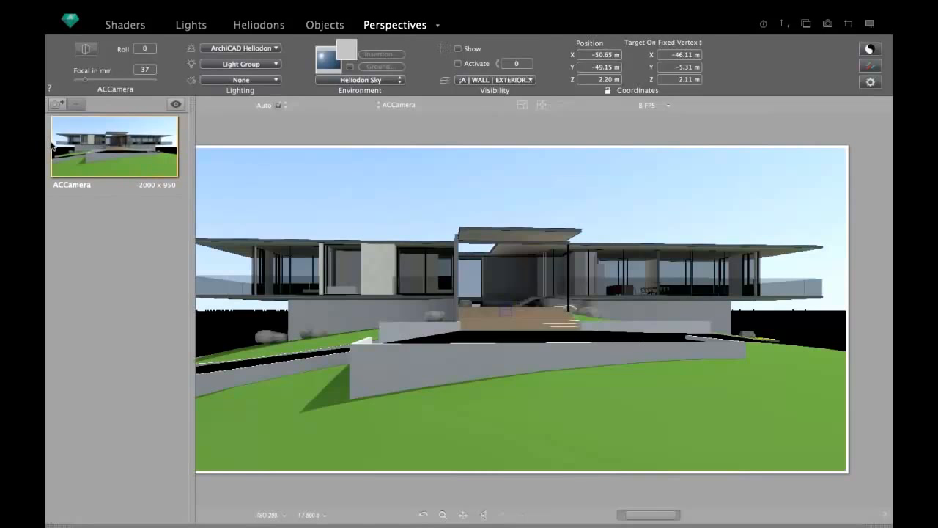
click(54, 105)
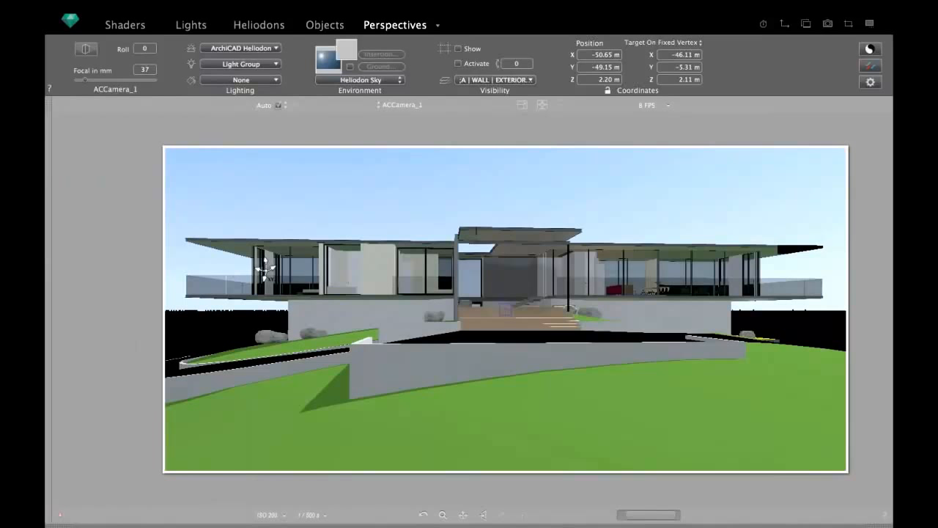
mouse_move(454, 293)
mouse_down()
mouse_move(495, 298)
mouse_move(555, 283)
mouse_move(406, 274)
mouse_move(455, 277)
mouse_up()
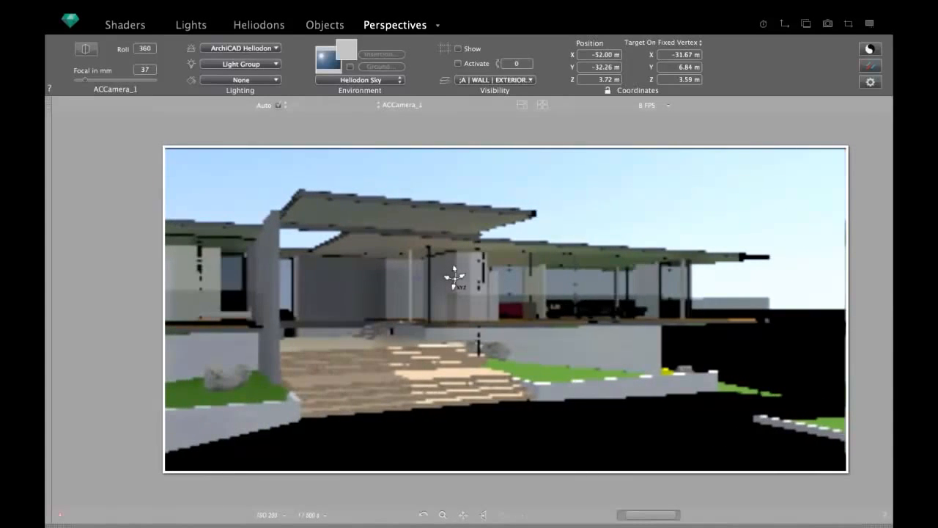
drag(86, 80, 85, 78)
drag(487, 330, 482, 290)
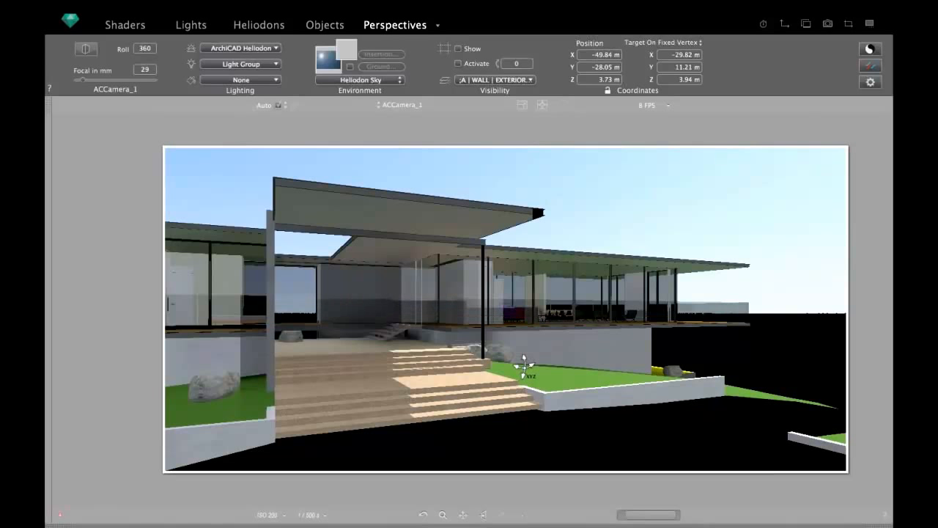
- Compare the frontal and entrance perspectives, ending on the entrance view
mouse_move(47, 145)
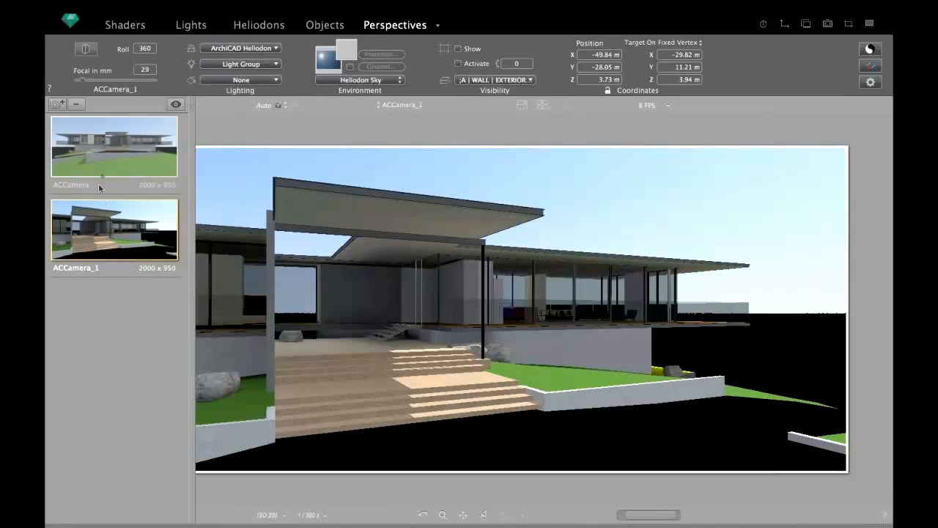
click(120, 141)
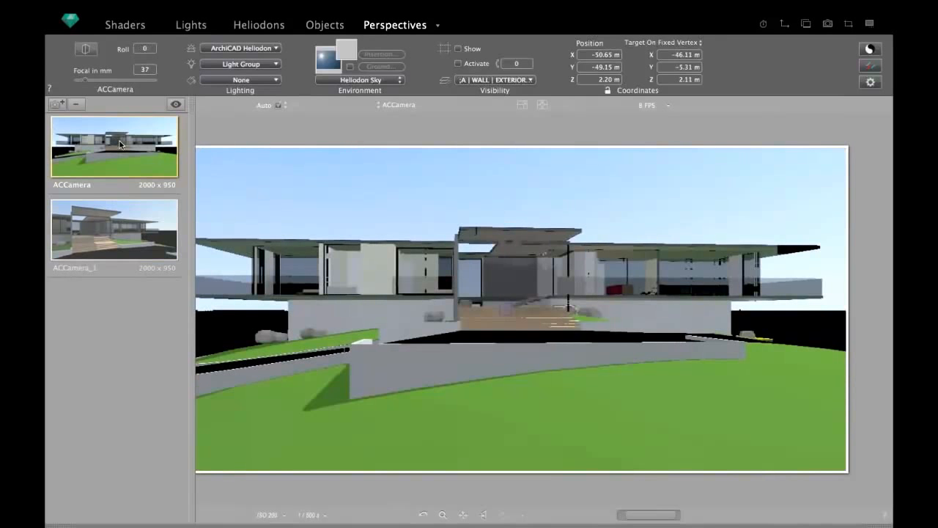
click(104, 230)
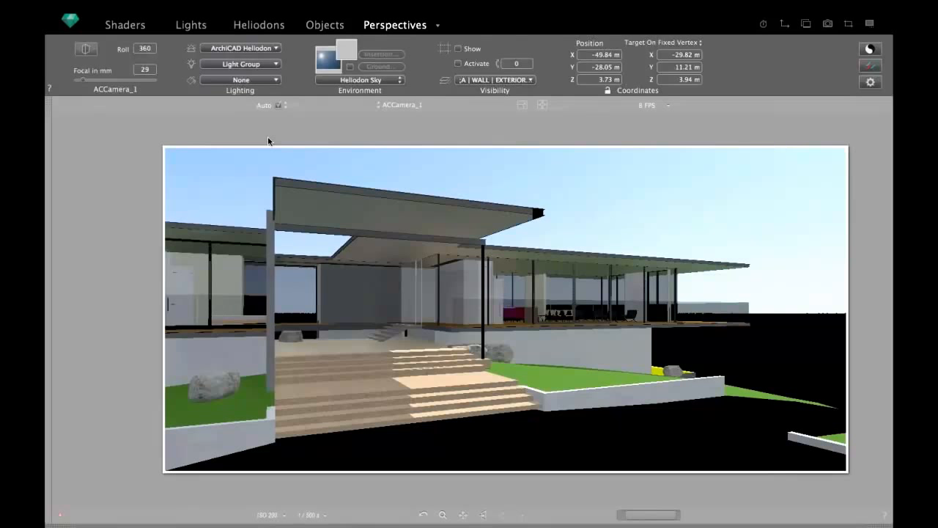
- Change the diffuse colour of the Asphalt ground shader in front of the entrance stairs to a muted sandy beige
click(126, 27)
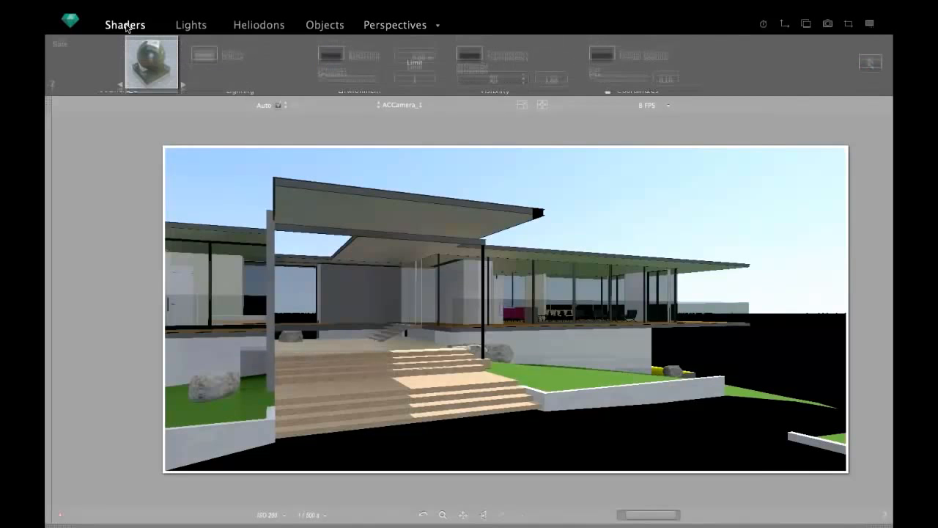
click(345, 360)
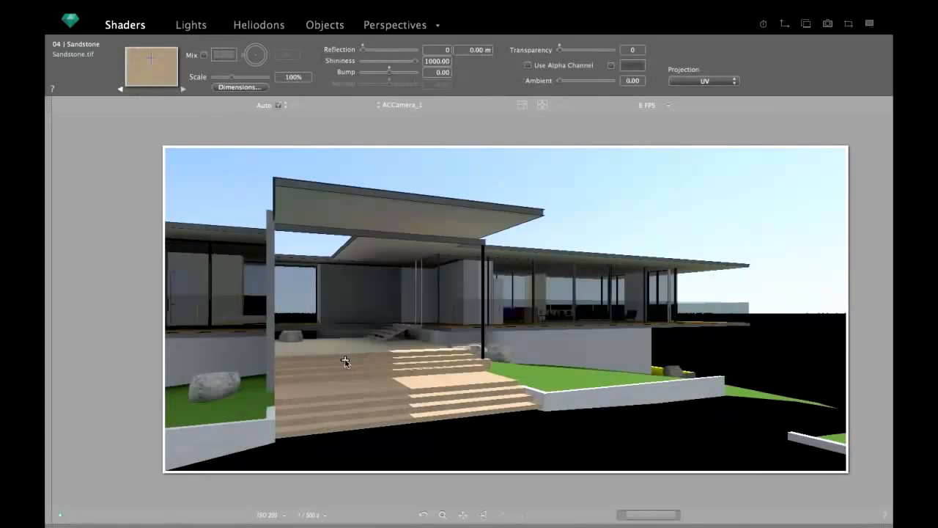
click(561, 380)
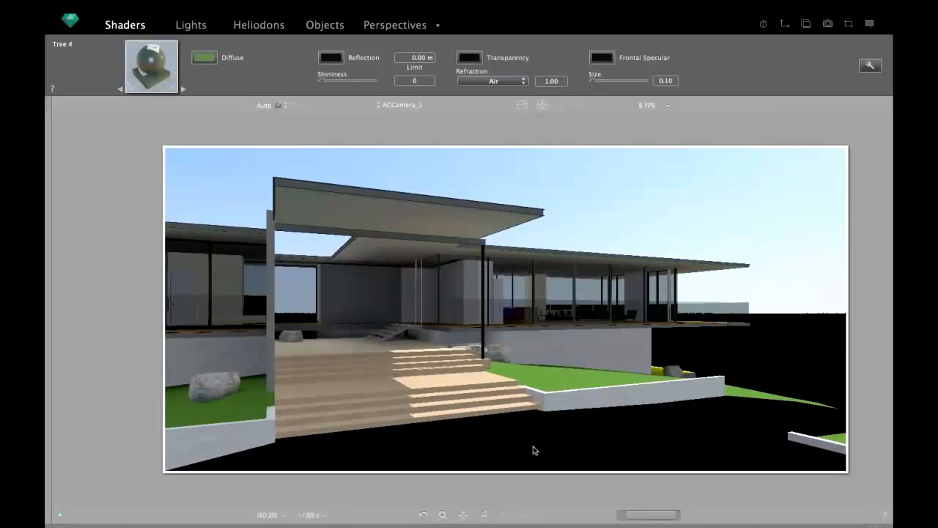
click(533, 446)
drag(173, 240, 172, 213)
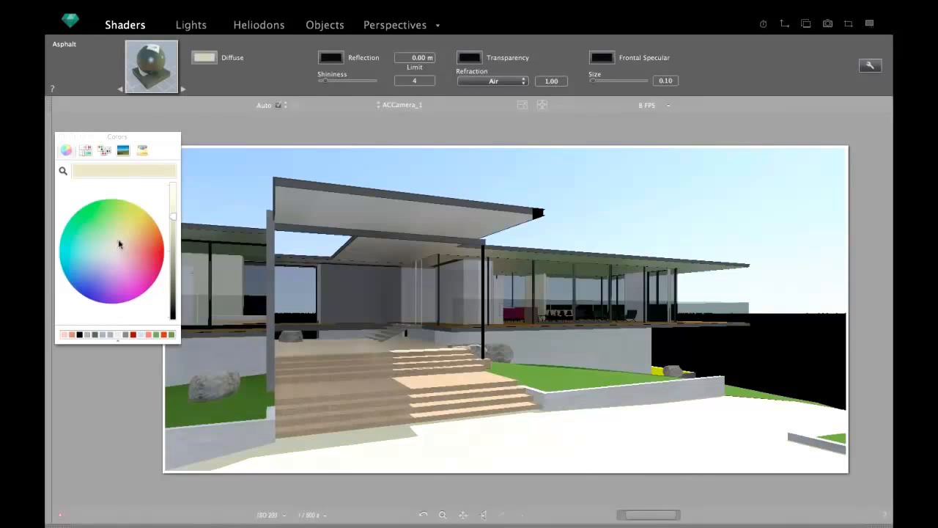
mouse_move(132, 228)
mouse_down()
mouse_move(122, 215)
mouse_move(98, 218)
mouse_move(79, 279)
mouse_move(123, 239)
mouse_up()
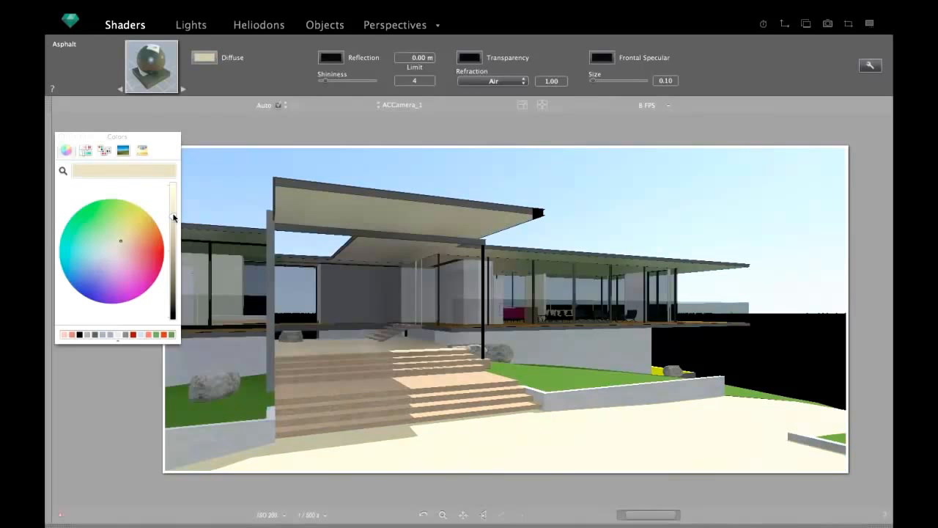
drag(174, 217, 173, 235)
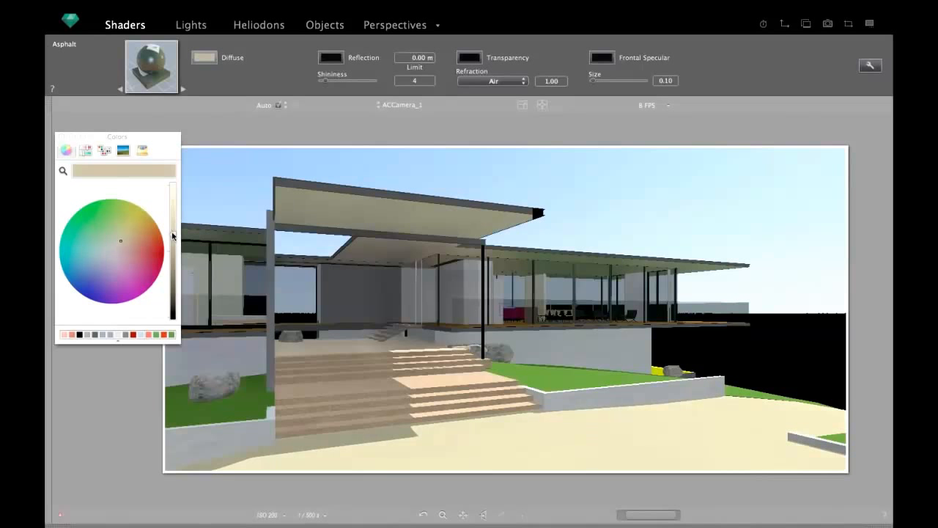
click(60, 137)
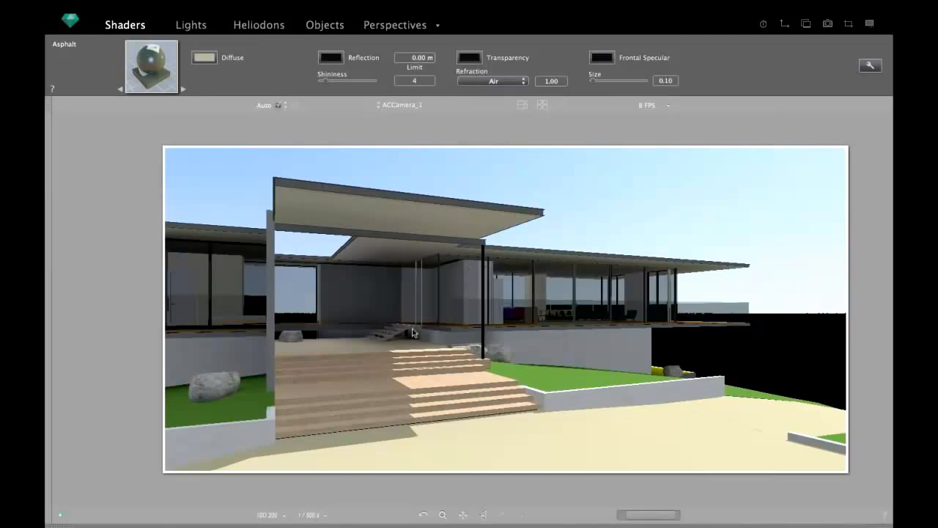
- Move the view up the stairs to the entrance courtyard, show the media catalog and fit the preview to the remaining space
mouse_move(365, 321)
mouse_down()
mouse_move(279, 311)
mouse_move(376, 329)
mouse_up()
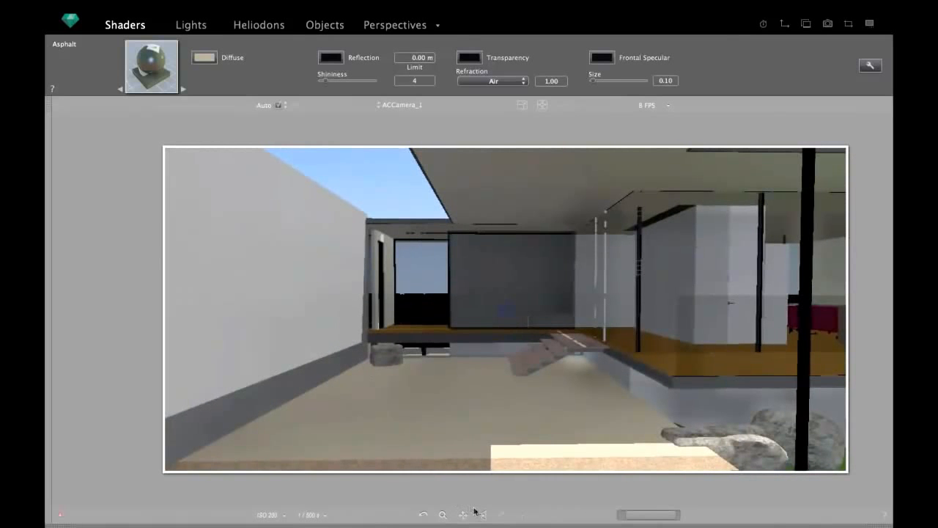
mouse_move(484, 524)
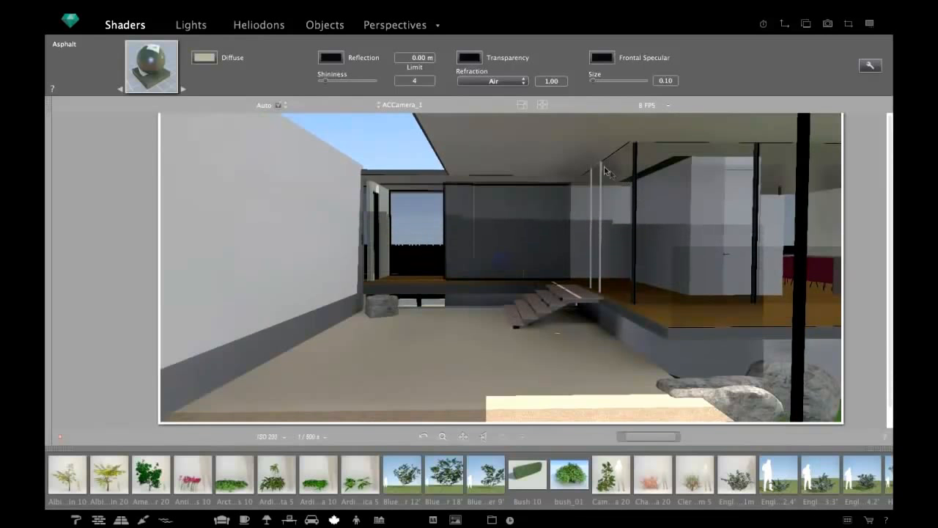
click(543, 105)
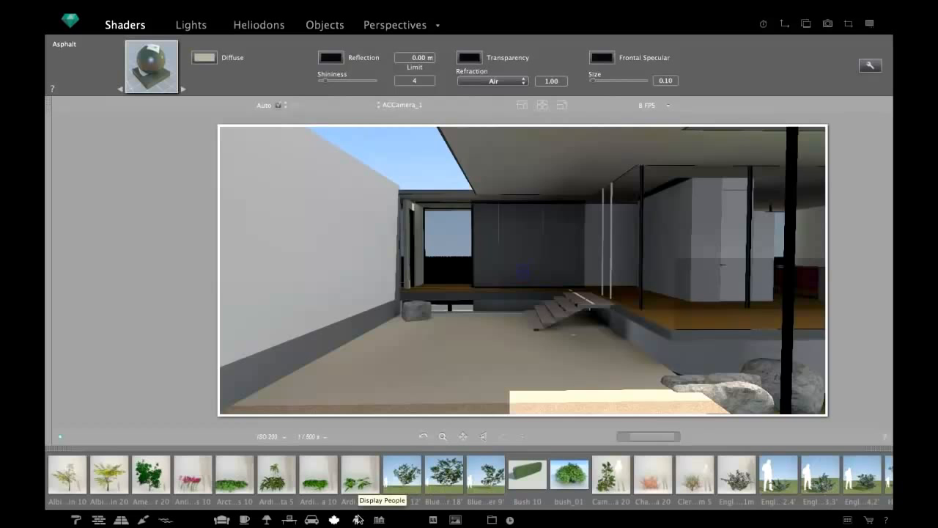
- Look through the media catalog's vehicles, lamps, bathroom furnishings and carpet materials
click(312, 521)
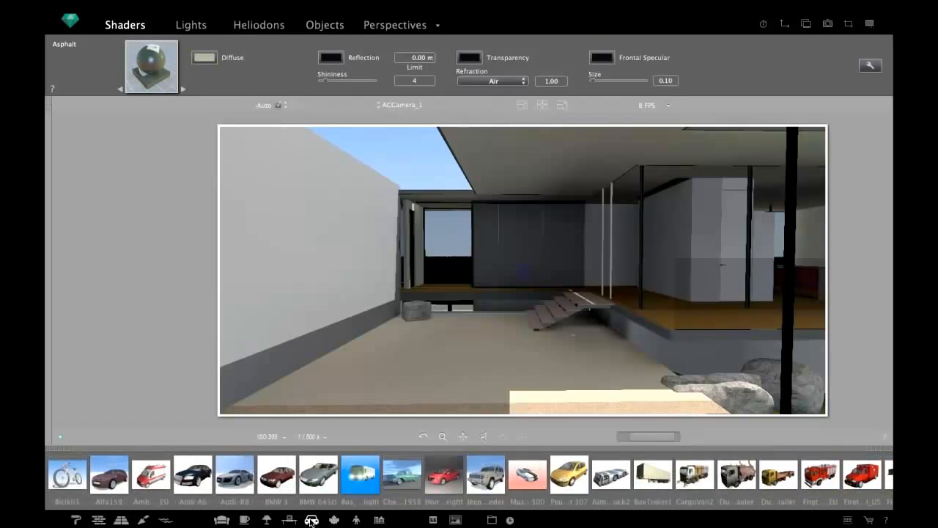
click(268, 520)
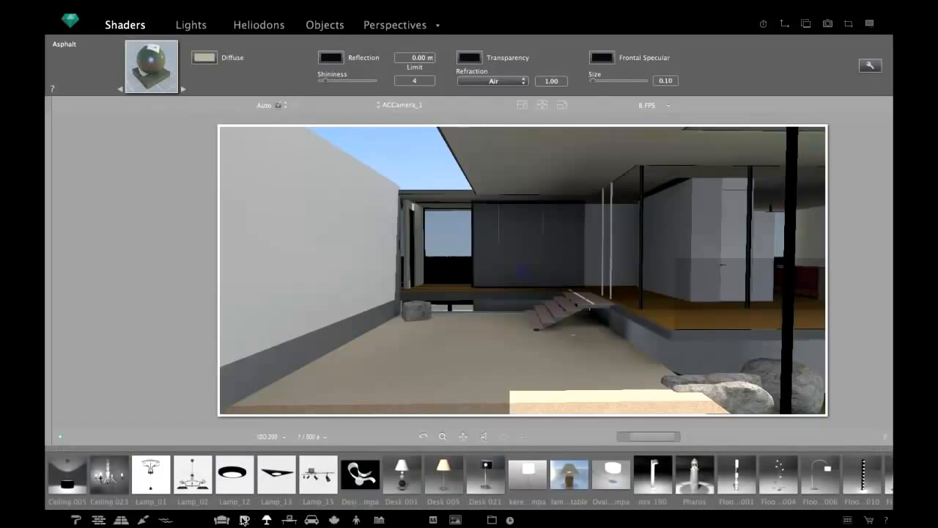
click(244, 520)
click(221, 521)
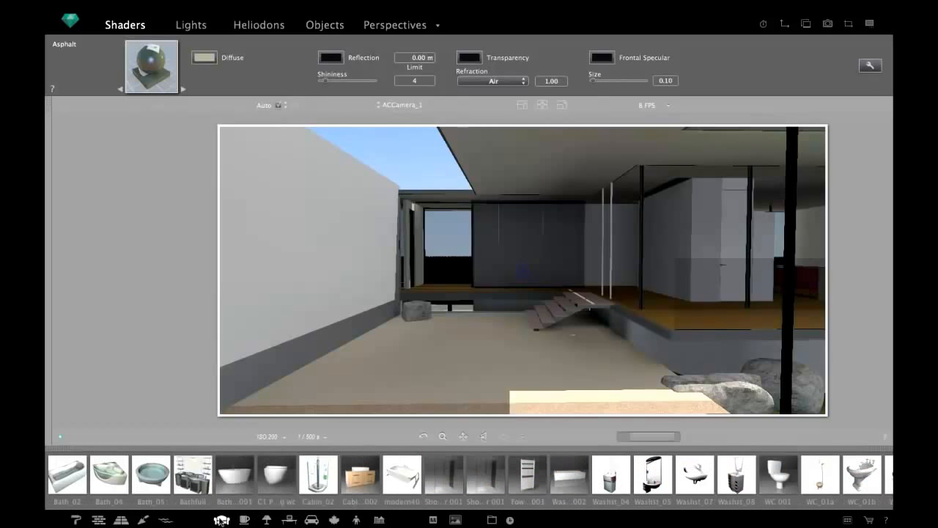
click(164, 522)
click(121, 520)
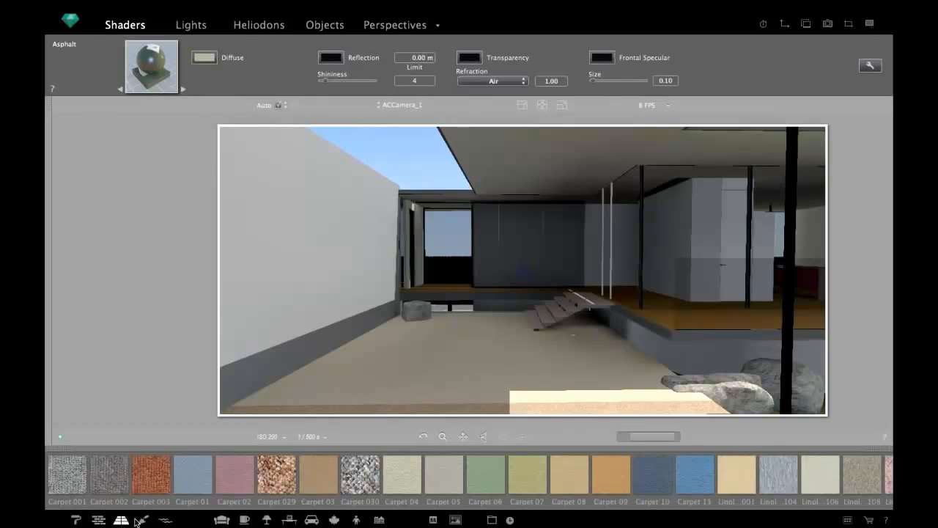
- Try the exterior paving shader Old Paving 02 on the courtyard floor and replace it with Old Paving 03
click(141, 521)
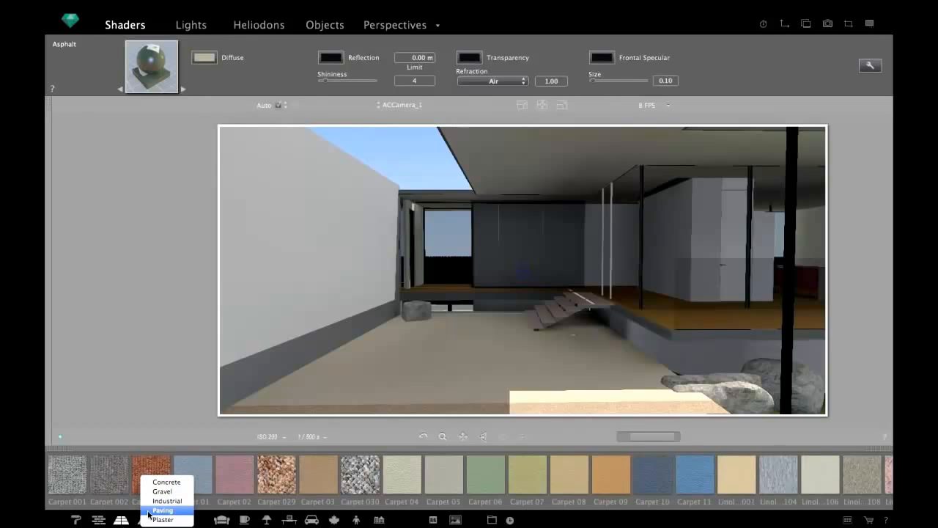
click(163, 511)
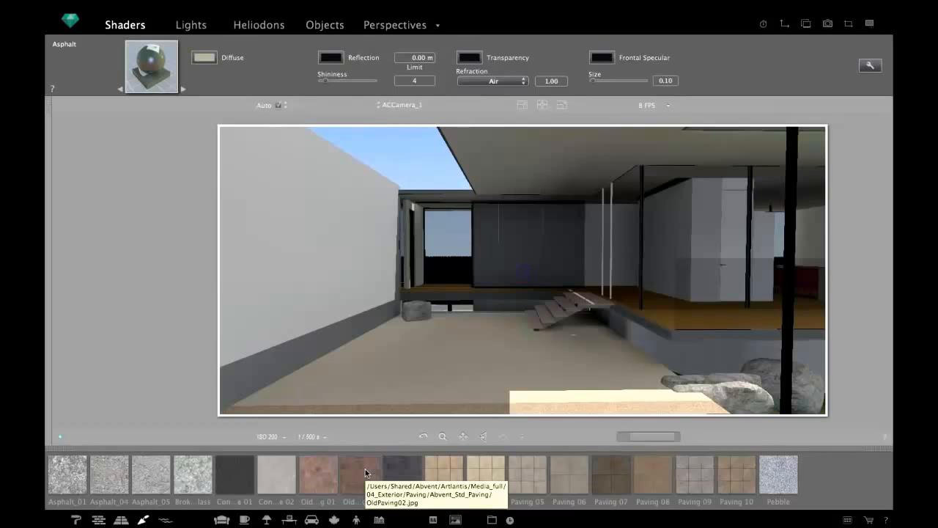
drag(365, 469, 484, 364)
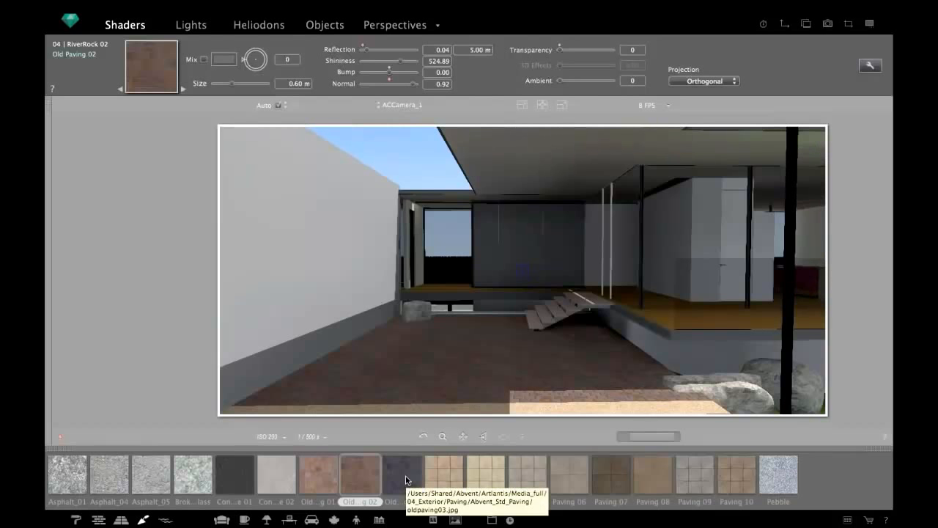
drag(405, 476, 300, 367)
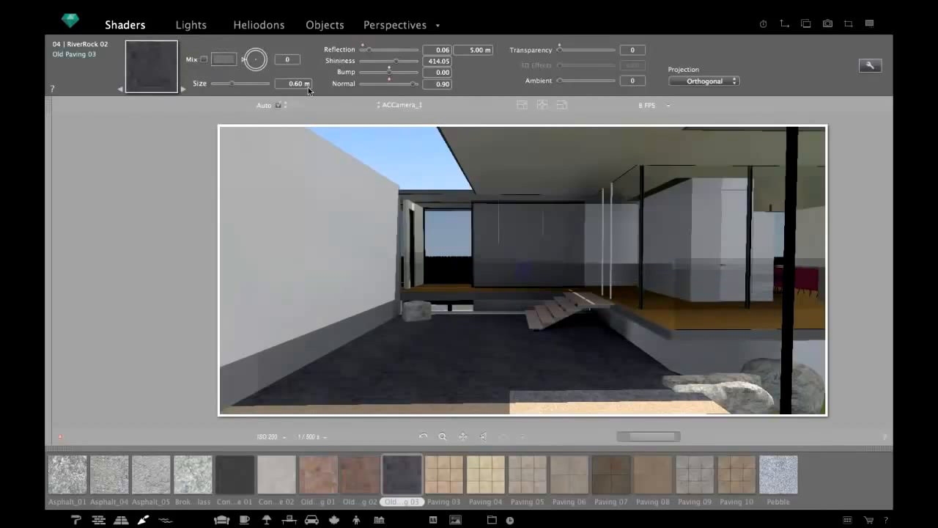
- Find Stone 100 among the stone wall shaders and apply it to the tall wall beside the courtyard
click(100, 520)
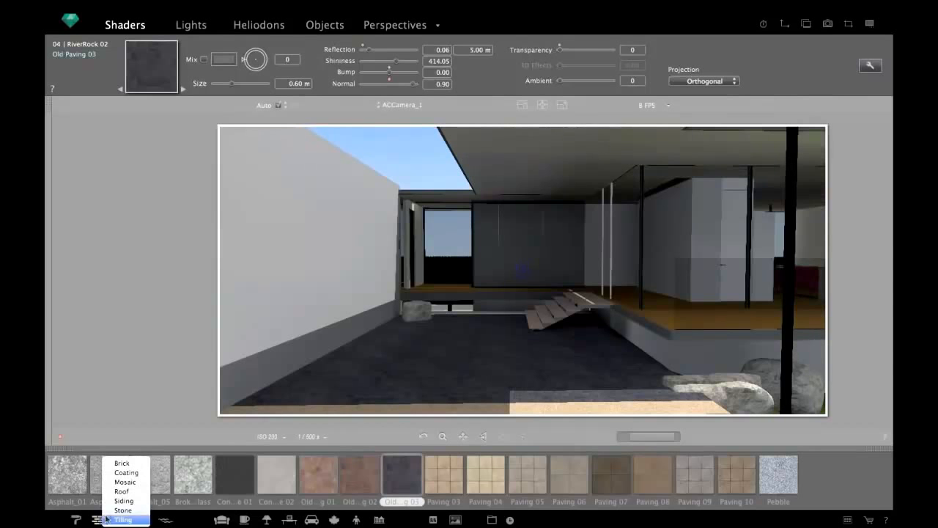
click(123, 510)
scroll(120, 488, right, 10)
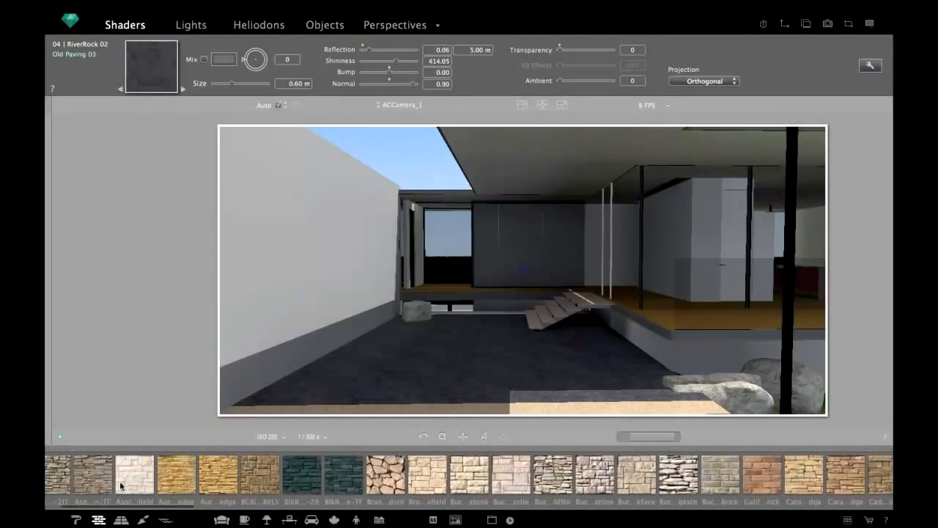
scroll(129, 476, right, 10)
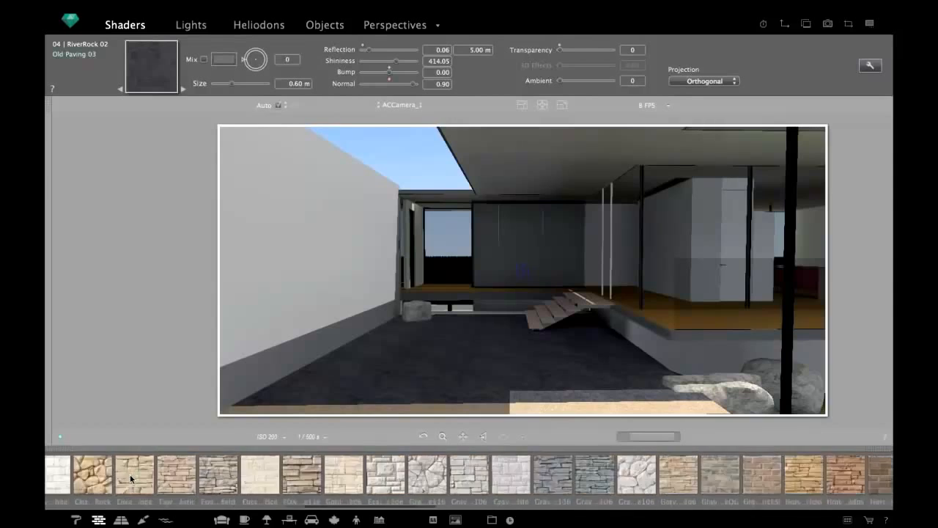
scroll(134, 477, right, 10)
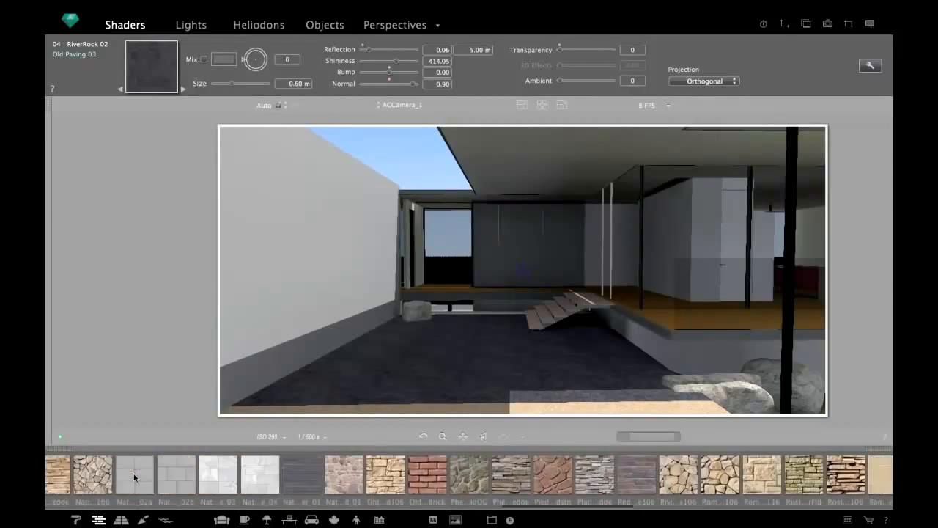
scroll(134, 476, right, 9)
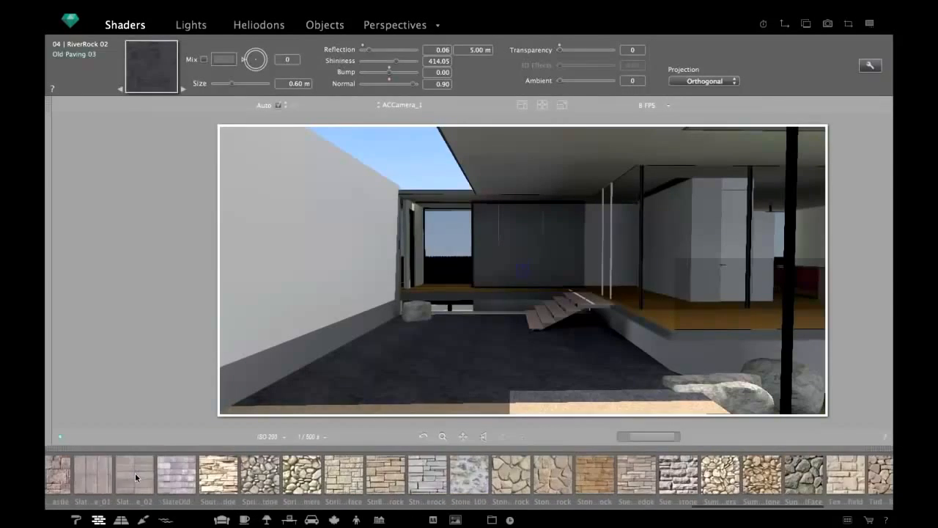
drag(302, 479, 290, 297)
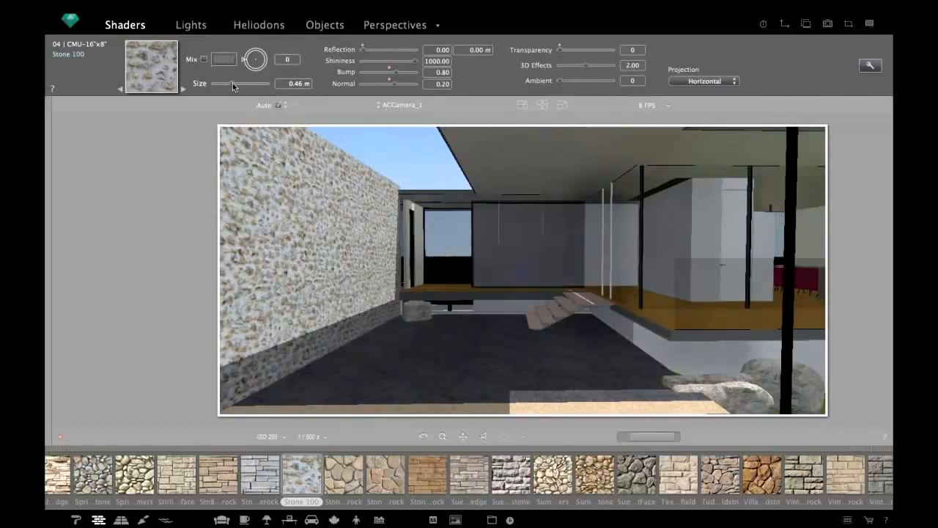
- Set the wall's Stone 100 shader to size 0.85 m, shininess 1.00, normal 0.38 and 3D effects 3.14
drag(232, 83, 264, 84)
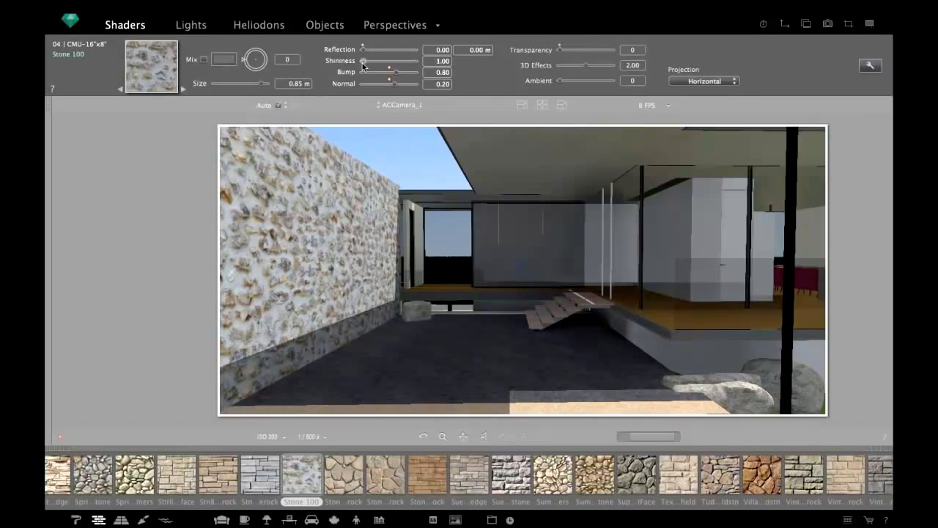
click(362, 62)
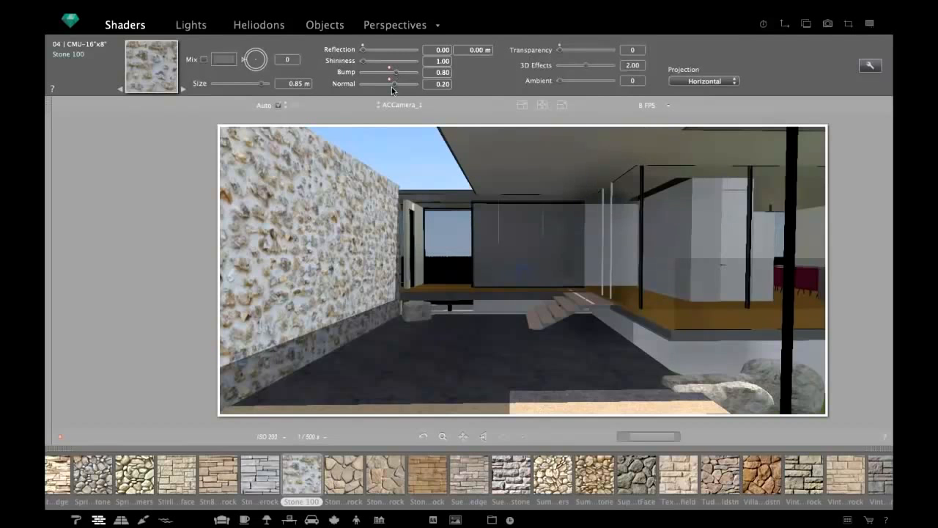
drag(396, 87, 399, 87)
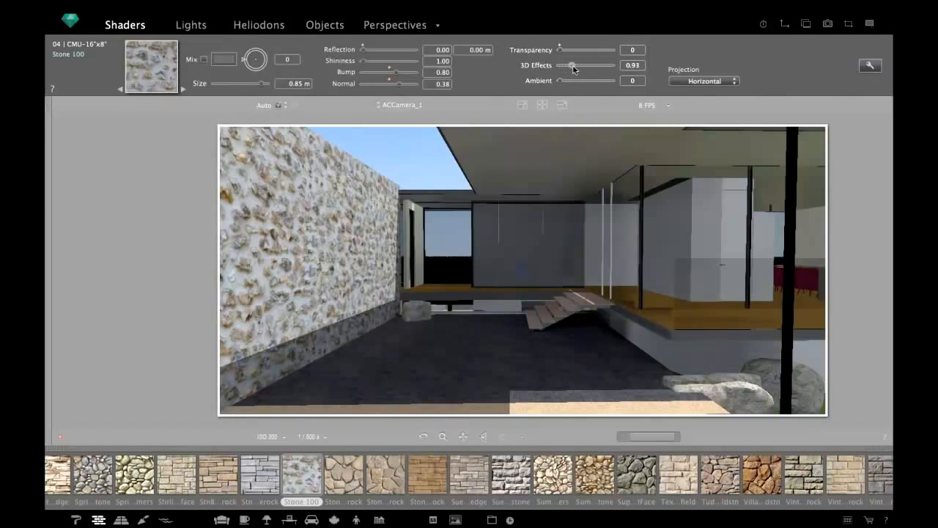
drag(562, 69, 580, 70)
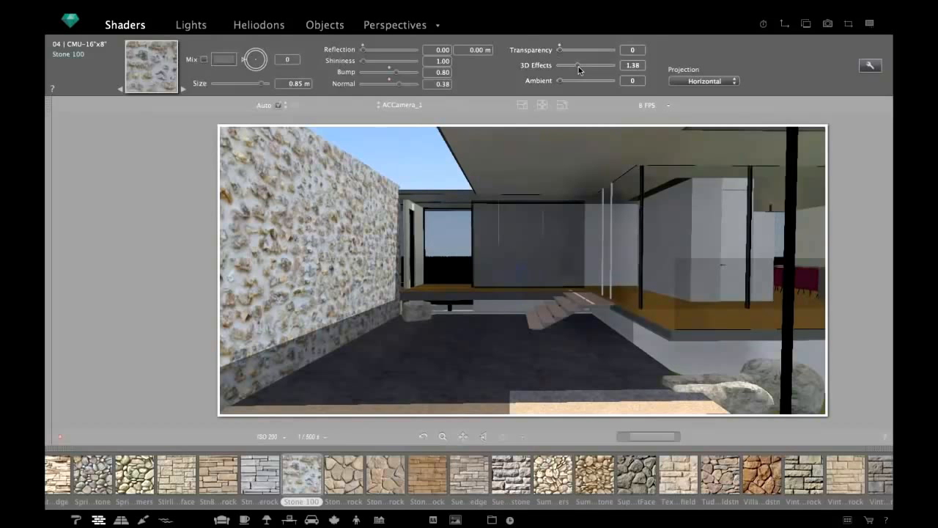
drag(578, 66, 602, 69)
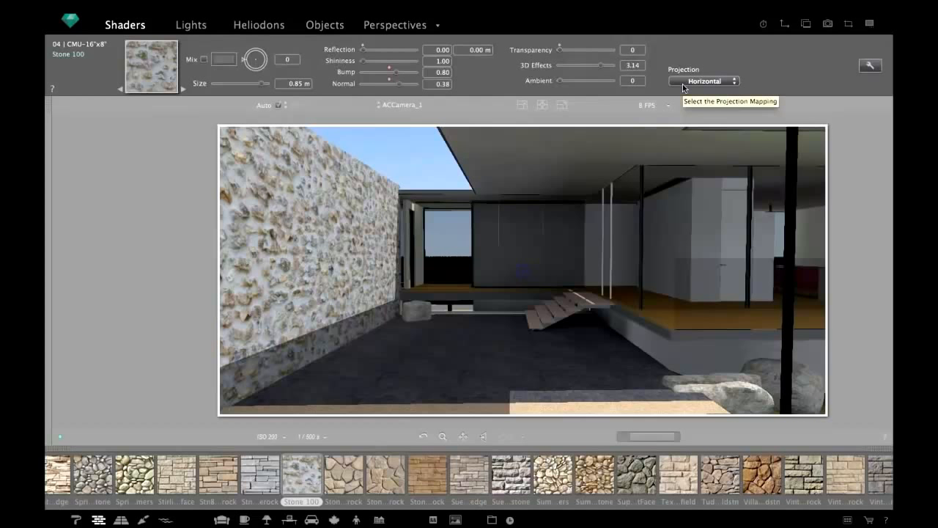
- Browse the enlarged postcards from the orange-roofed house to the timber-slatted facade
click(806, 25)
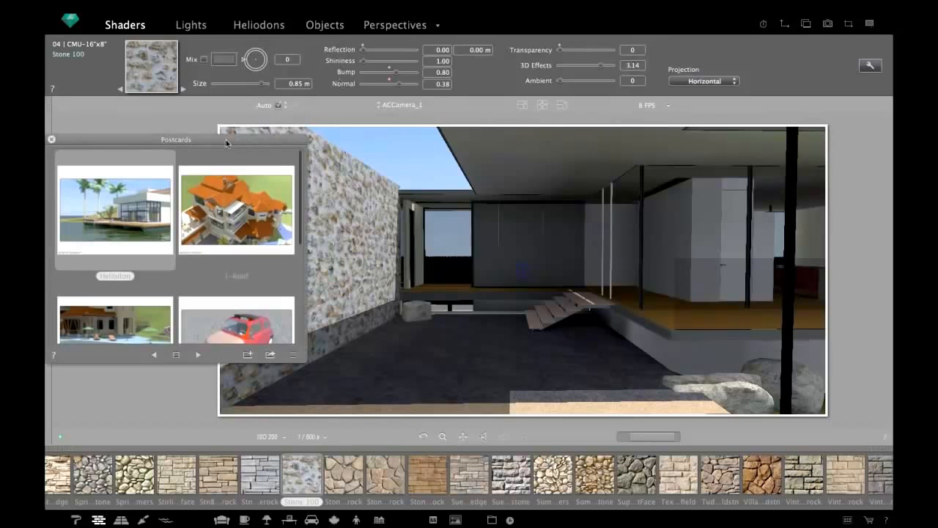
click(224, 139)
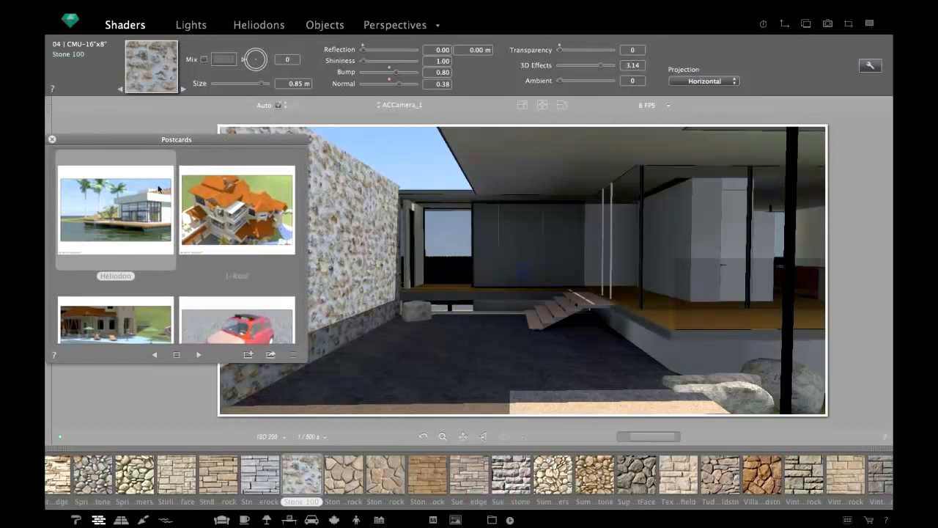
double_click(232, 209)
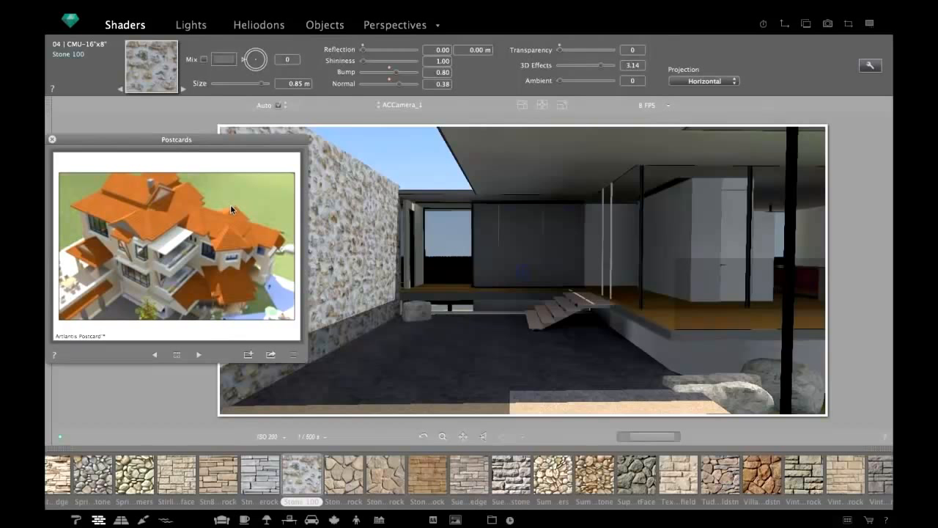
click(199, 355)
click(200, 355)
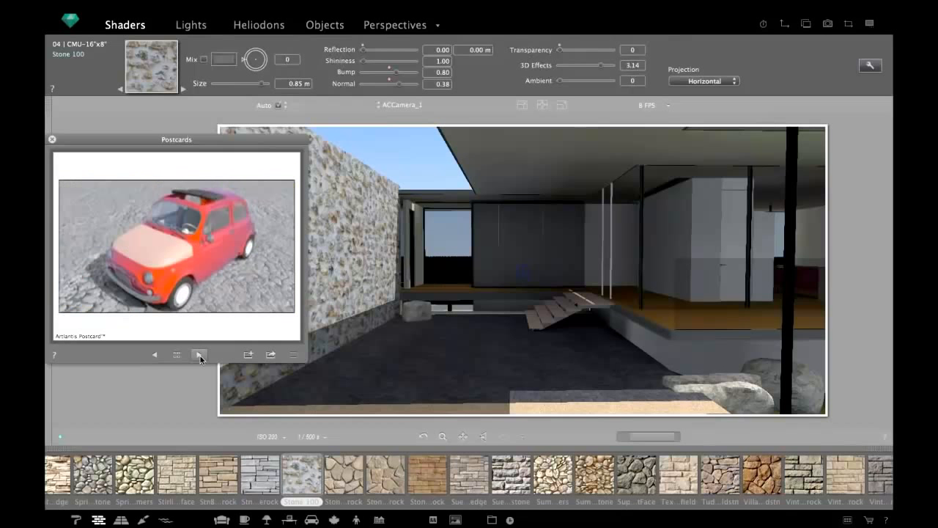
click(200, 355)
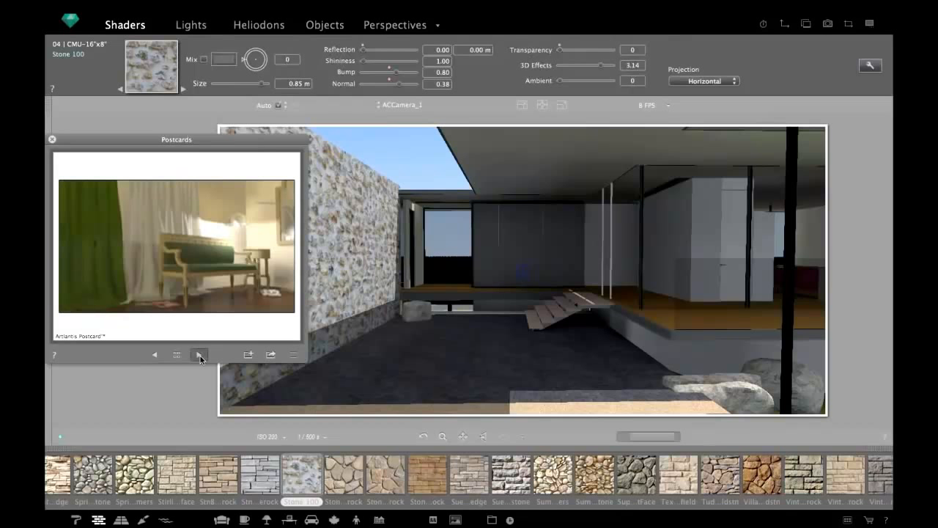
click(200, 355)
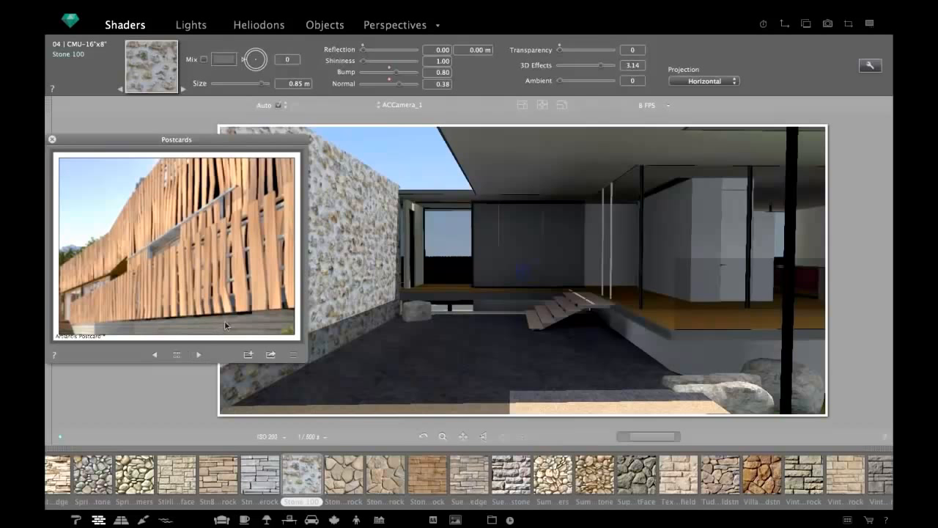
- Apply the timber-facade postcard's Concrete 1 shader to the house's base wall and the waterfront-house postcard's Glazing Fresnel shader to the glazing
drag(230, 322, 682, 374)
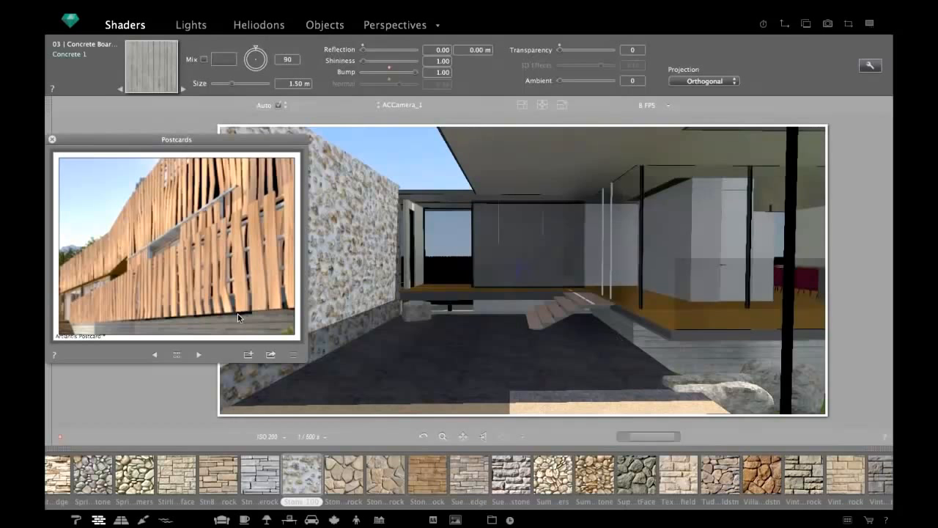
click(198, 355)
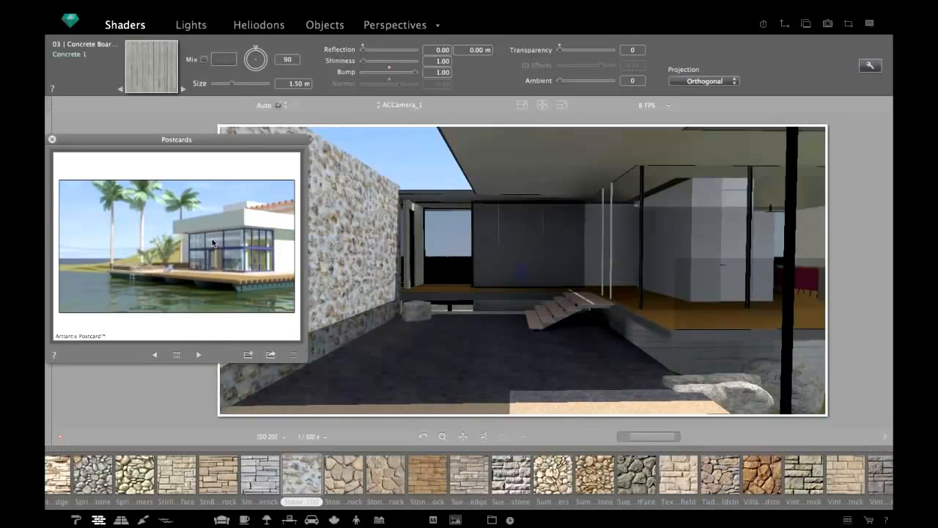
click(450, 256)
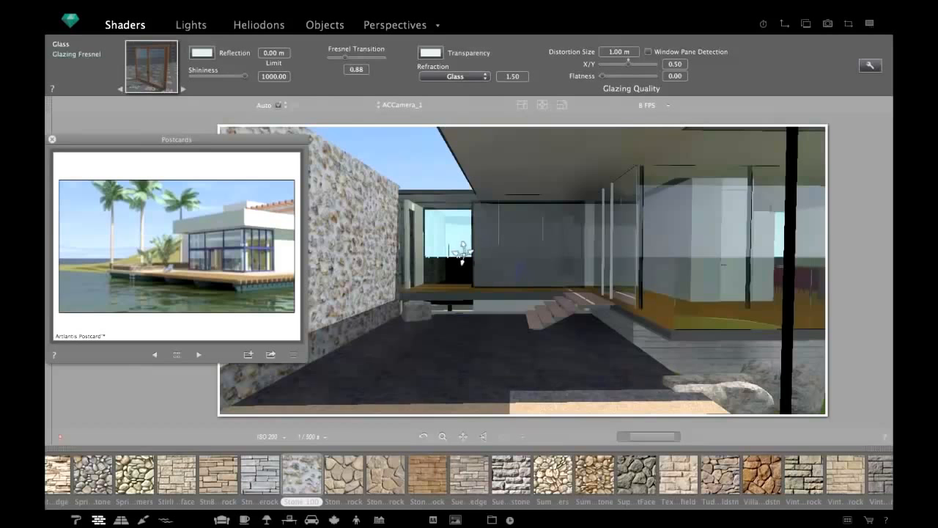
- Set the Glazing Fresnel shader's Fresnel transition to 0.59, glazing flatness to 0.15 and X/Y distortion to 0.66
drag(458, 253, 446, 238)
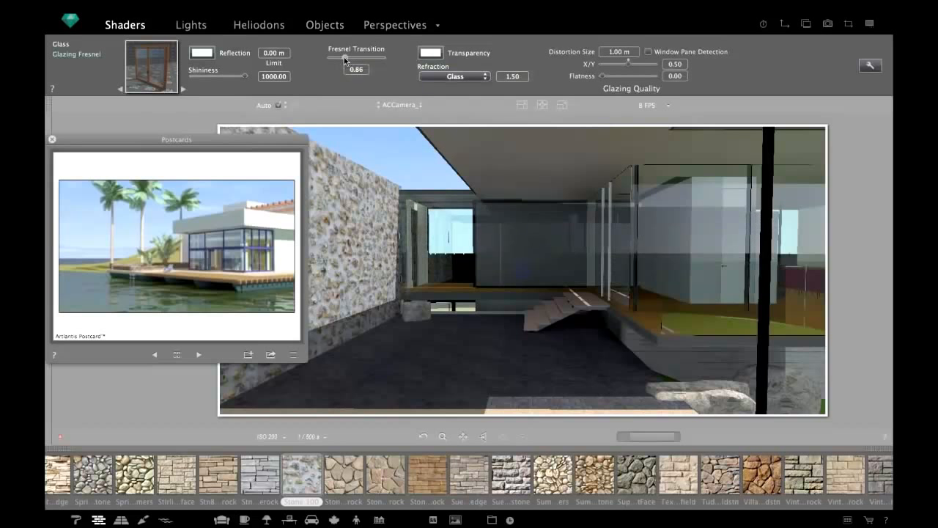
drag(344, 58, 337, 61)
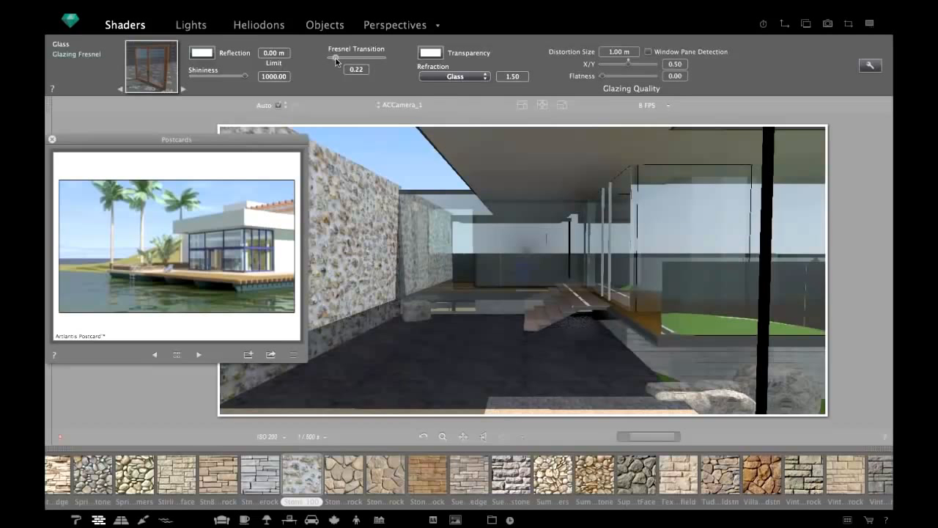
mouse_move(337, 61)
mouse_down()
mouse_move(369, 63)
mouse_move(340, 59)
mouse_up()
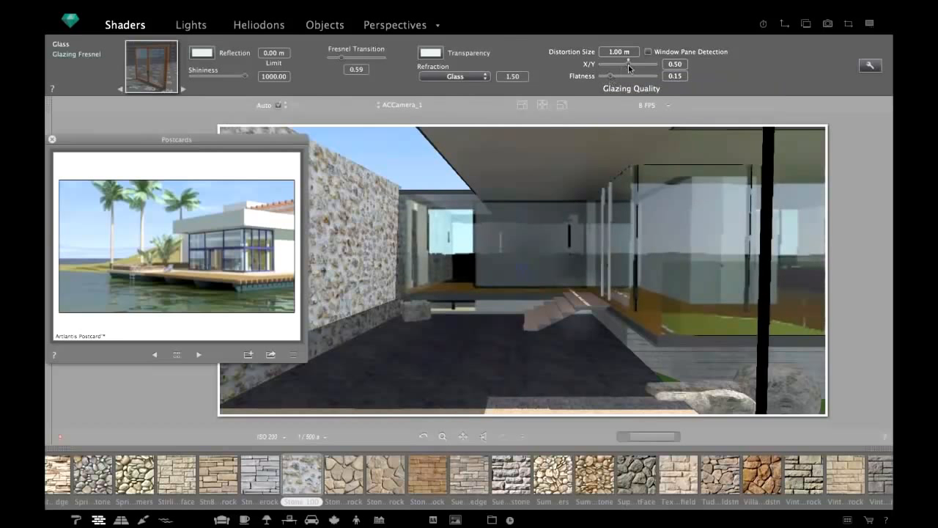
drag(628, 64, 637, 66)
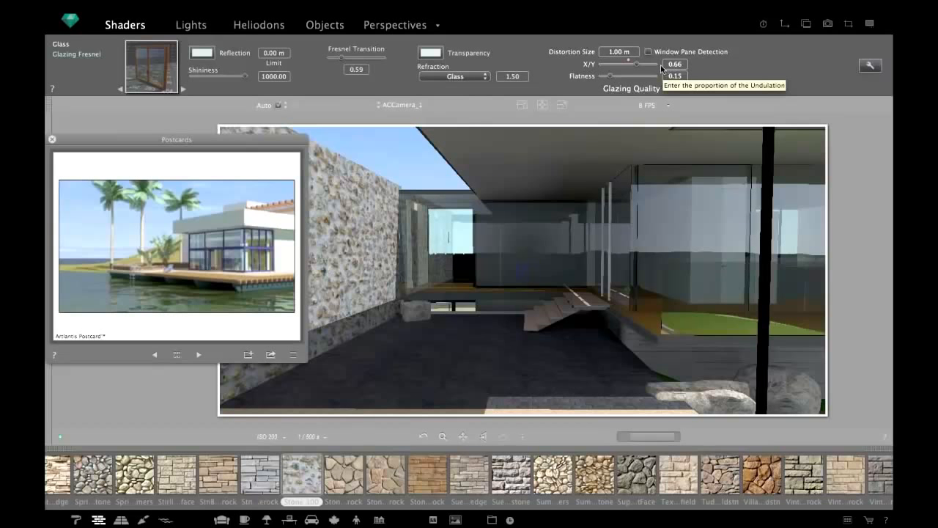
- Restore the exterior camera view and apply the waterfront-house postcard's Lawn 002 shader to the grass beside the entrance steps
click(423, 436)
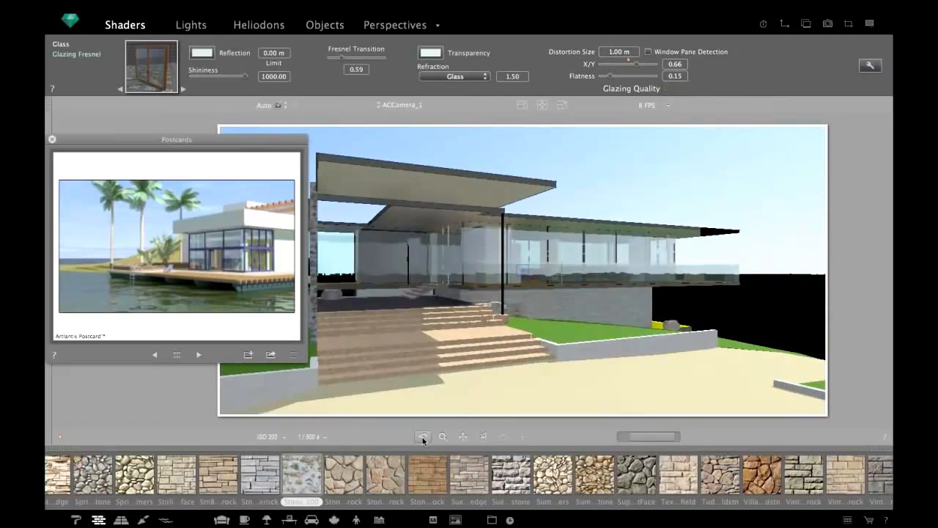
click(223, 225)
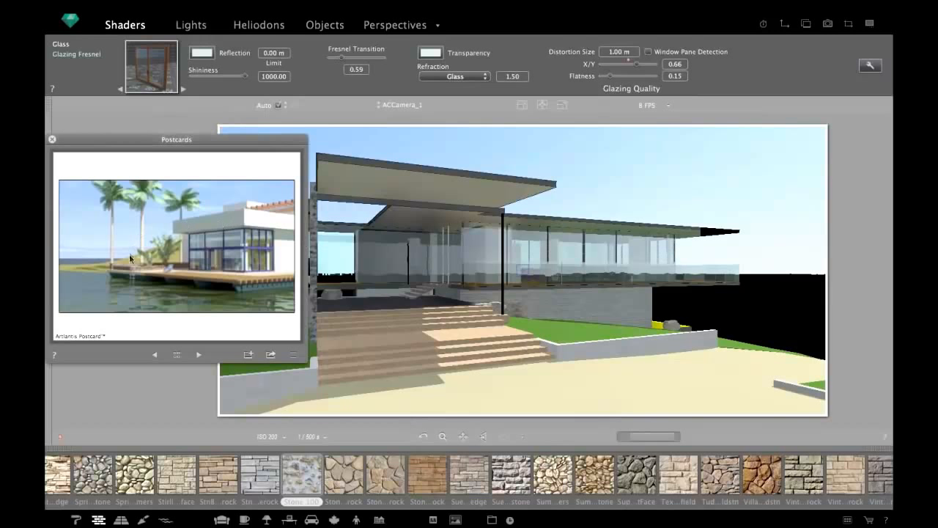
drag(129, 259, 564, 338)
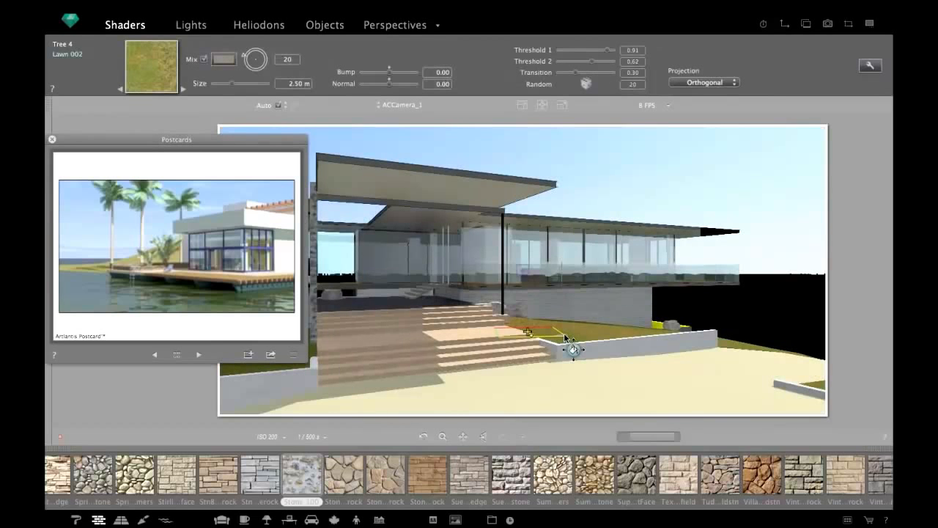
- Set the Lawn 002 shader's Threshold 1 to 0.68, Threshold 2 to 0.43, transition to 0.47 and random to 40
drag(553, 354, 475, 376)
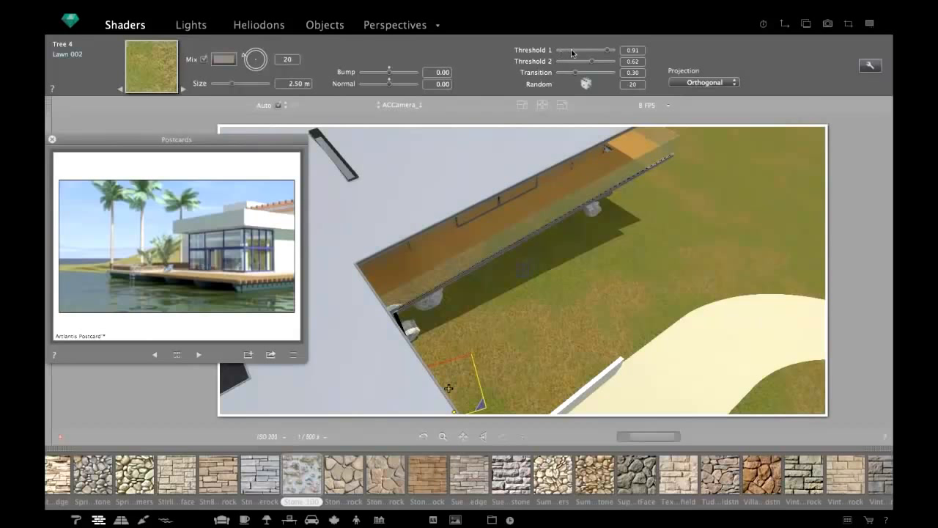
drag(591, 61, 579, 61)
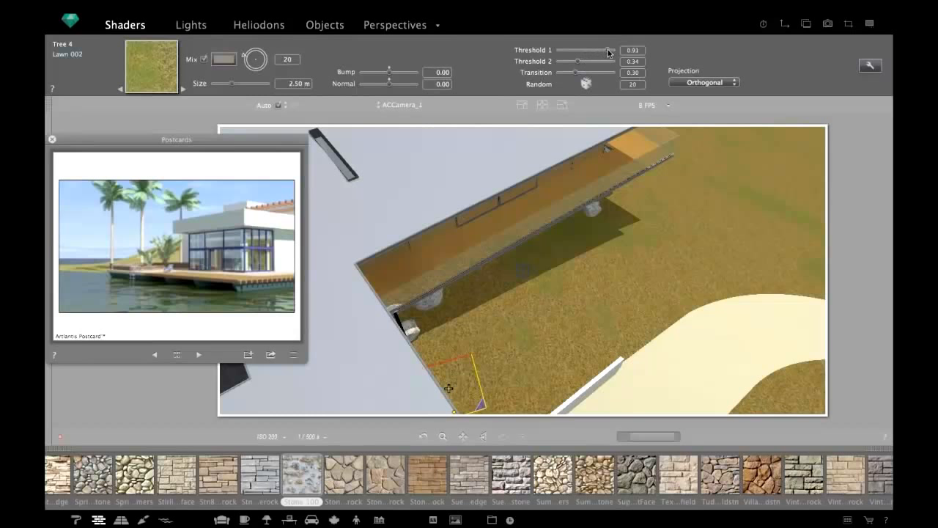
drag(596, 51, 593, 51)
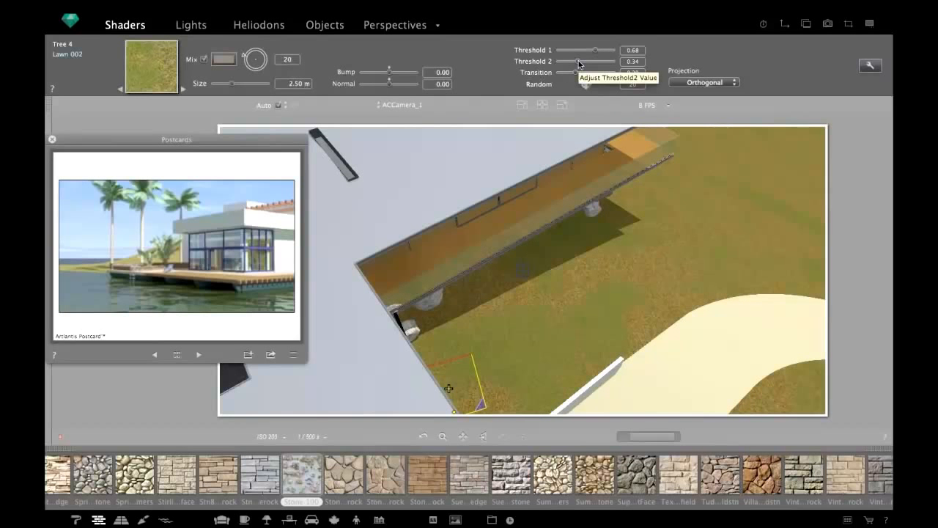
drag(578, 64, 581, 65)
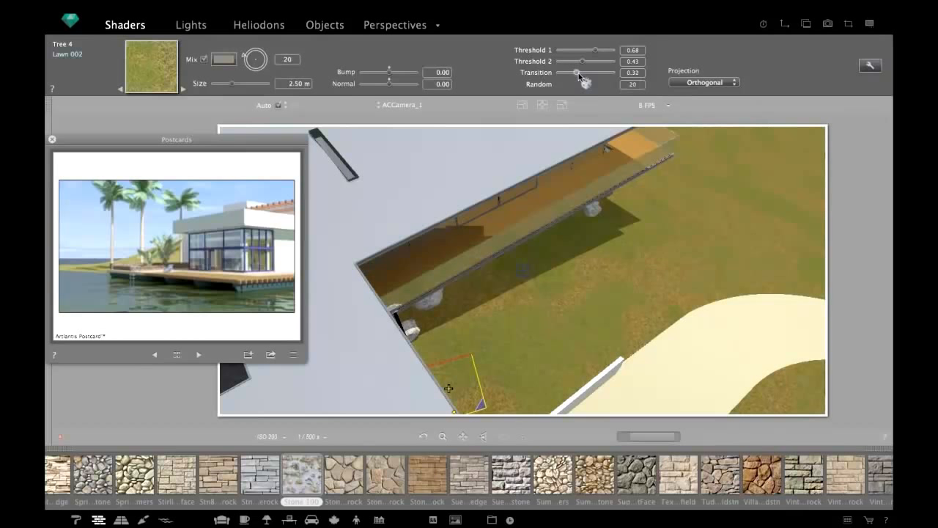
drag(578, 73, 556, 74)
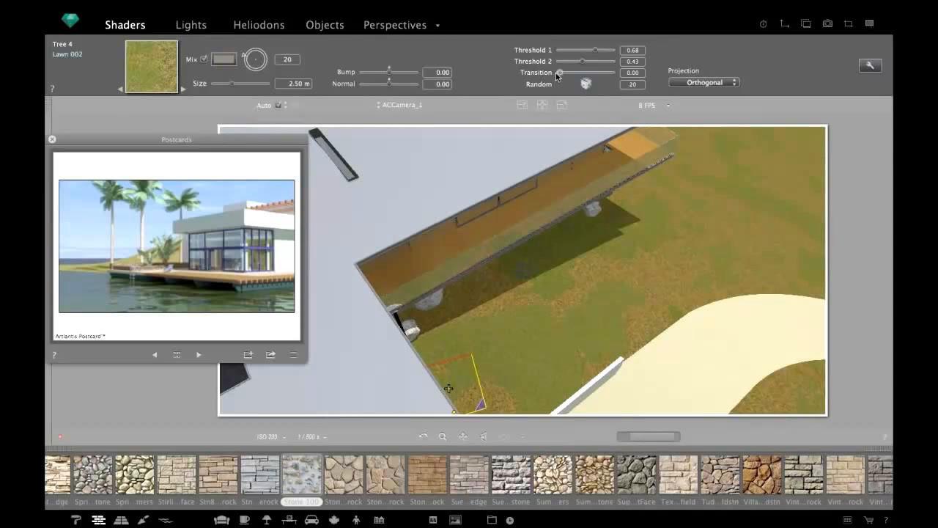
drag(565, 72, 586, 76)
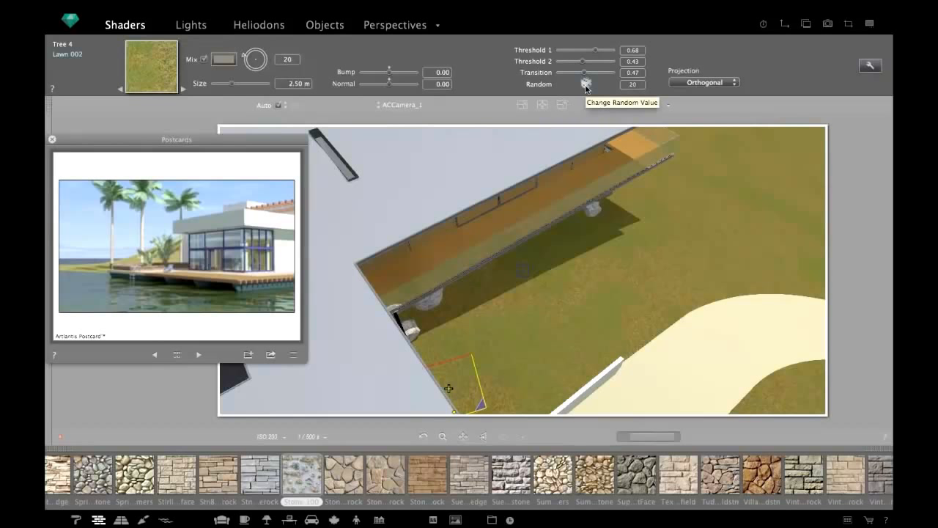
click(586, 84)
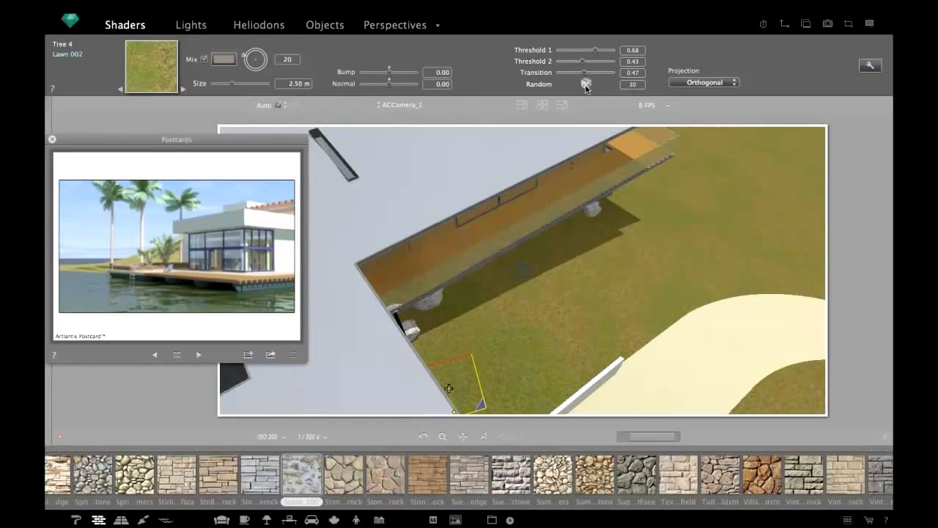
click(586, 85)
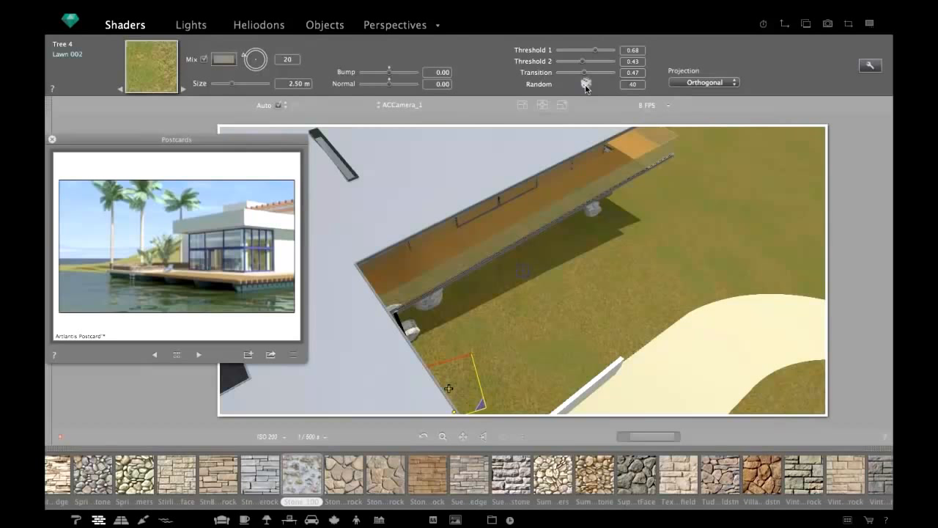
click(423, 437)
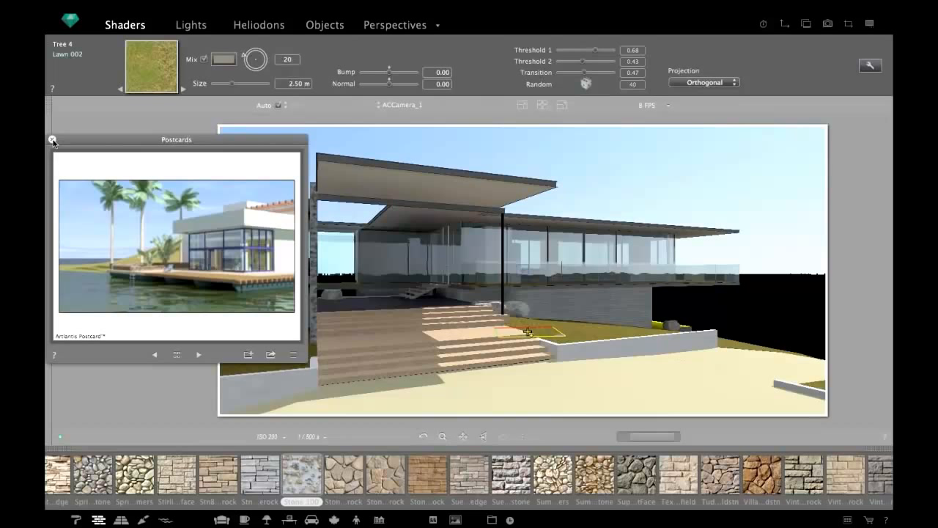
- Close the postcards and apply the wood_boarding.jpg texture from the media folder to the underside of the entrance canopy
click(52, 140)
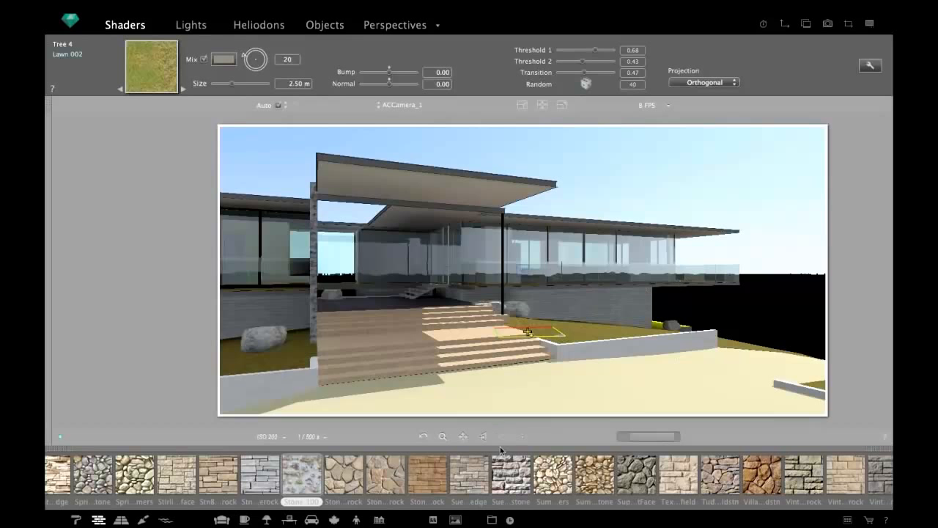
click(492, 520)
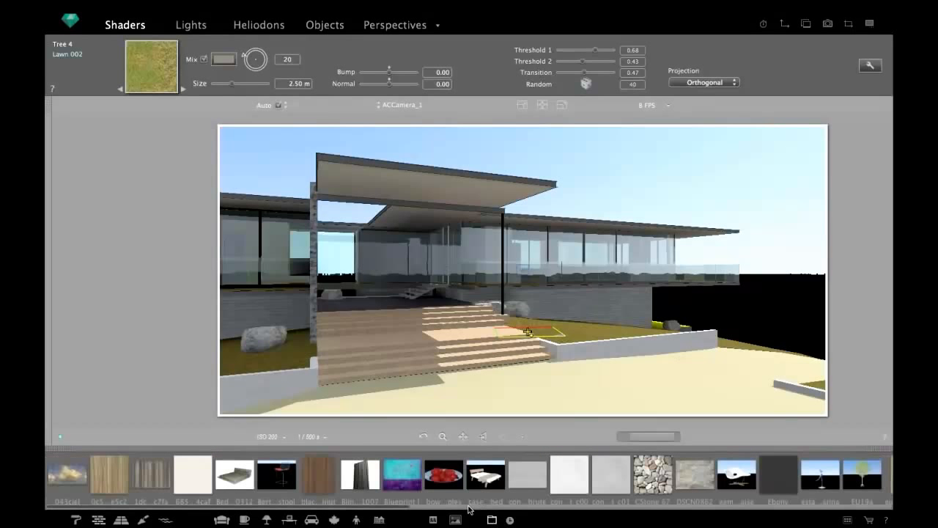
scroll(534, 475, down, 15)
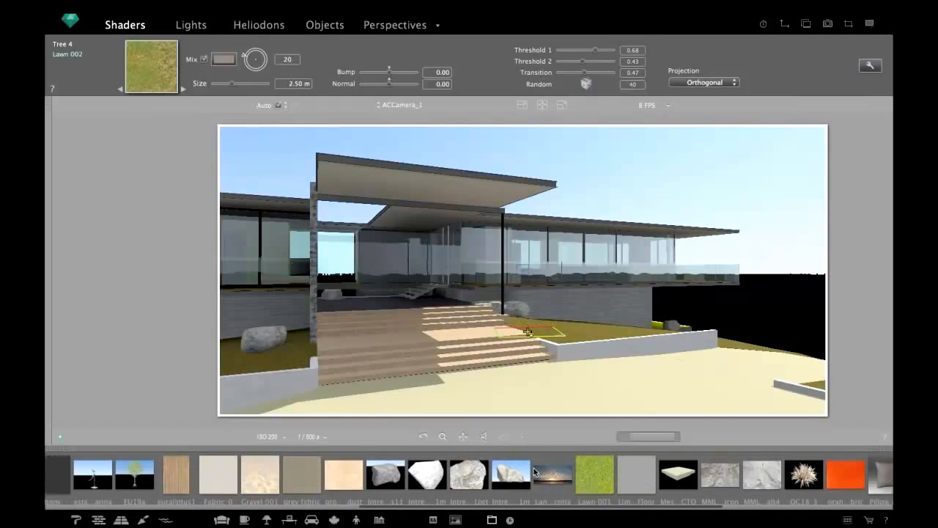
scroll(534, 473, down, 3)
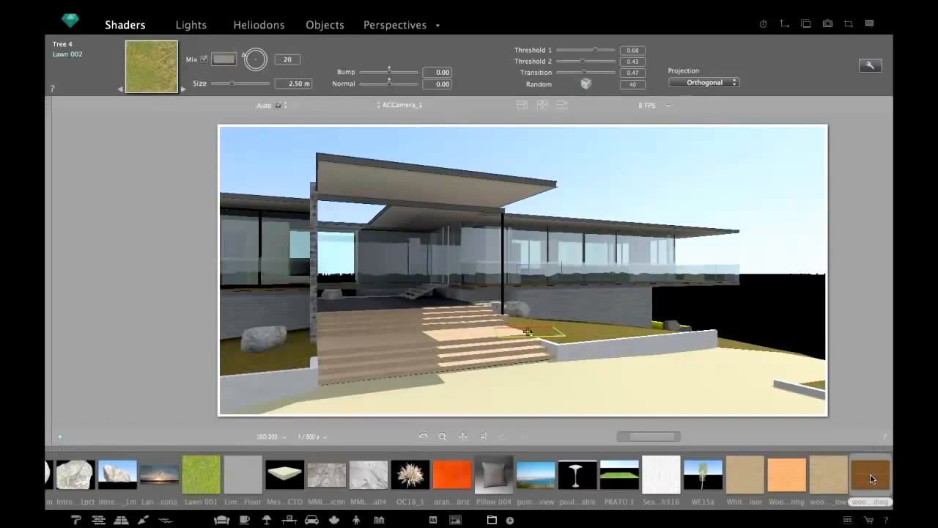
drag(872, 478, 462, 194)
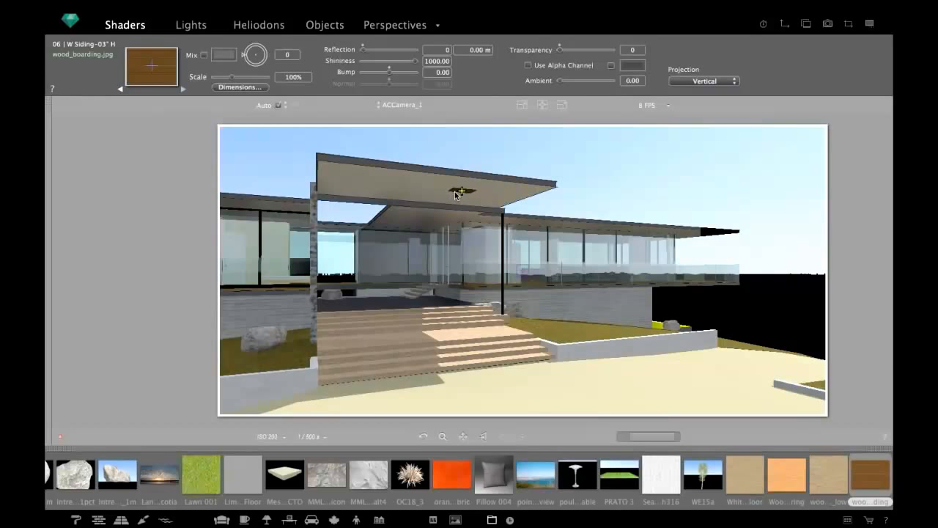
- Select the wood_boarding.jpg texture on the canopy's underside and set its ambient value to 0.21
scroll(454, 196, up, 3)
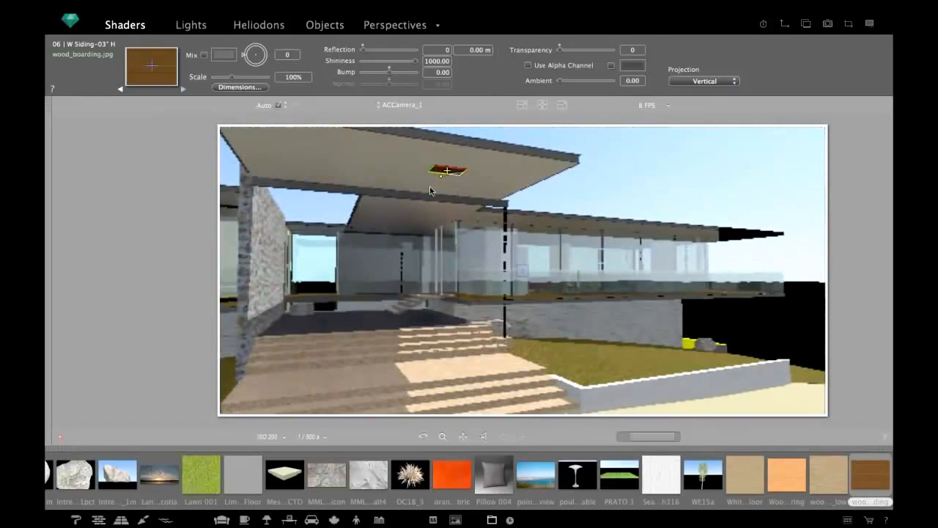
click(437, 190)
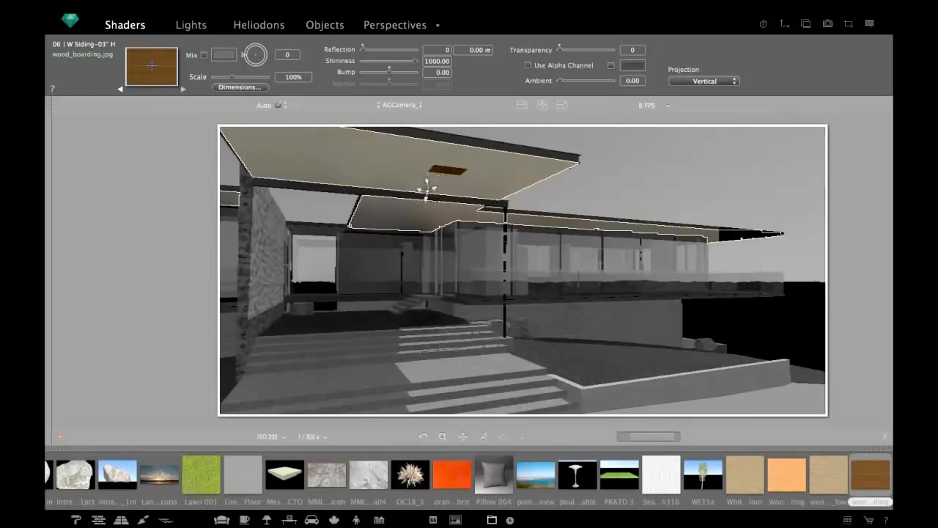
click(428, 190)
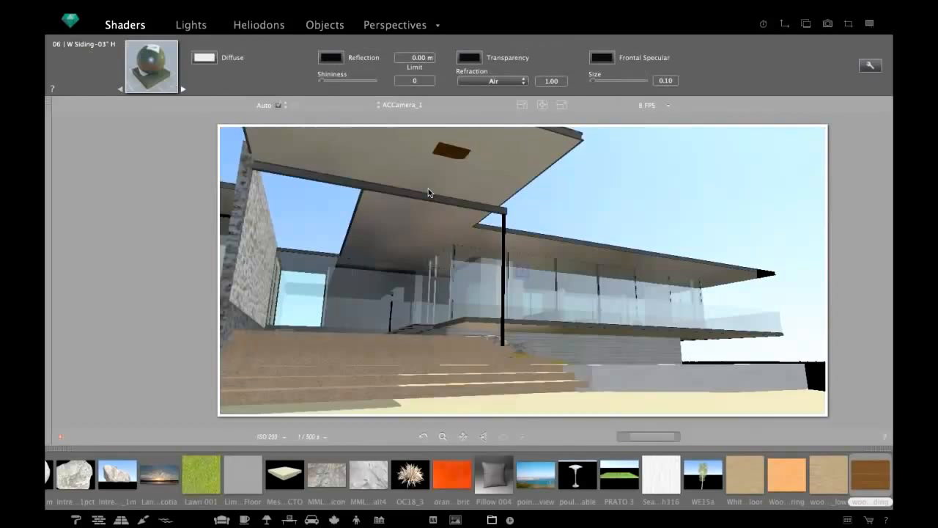
mouse_move(433, 168)
mouse_down()
mouse_move(434, 197)
mouse_move(397, 170)
mouse_move(396, 195)
mouse_move(384, 129)
mouse_move(335, 115)
mouse_move(344, 121)
mouse_up()
drag(368, 164, 433, 185)
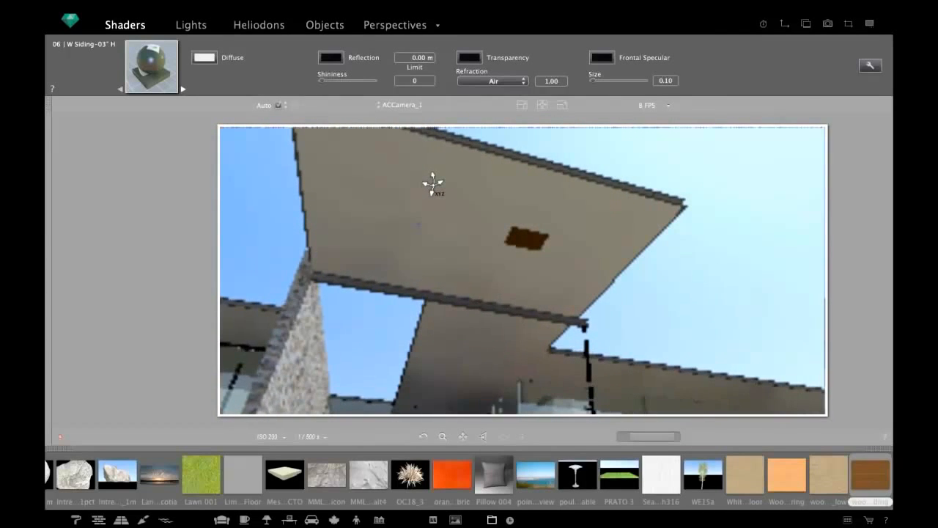
scroll(436, 214, up, 2)
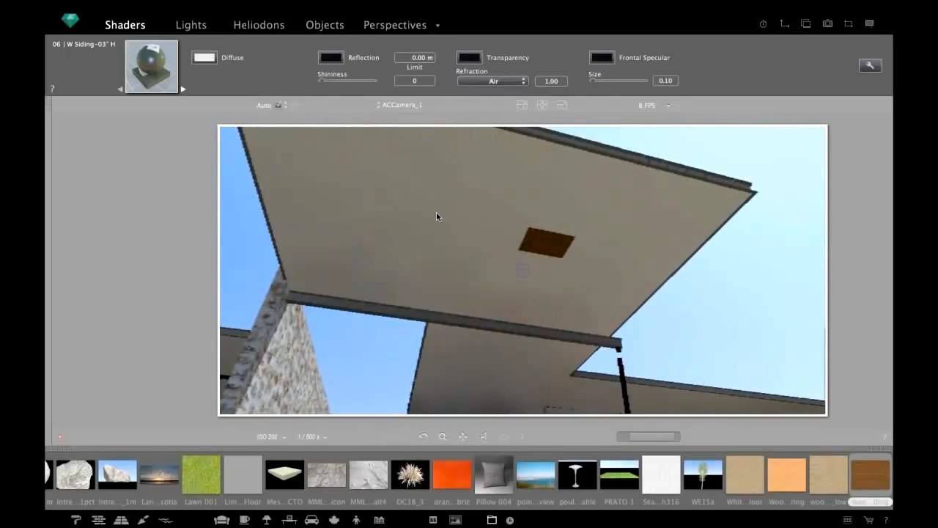
scroll(436, 214, up, 1)
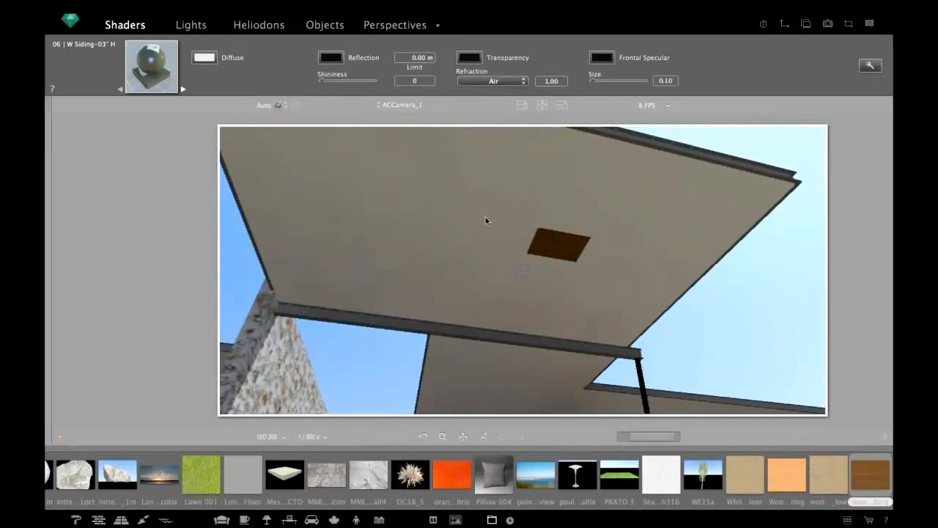
click(546, 249)
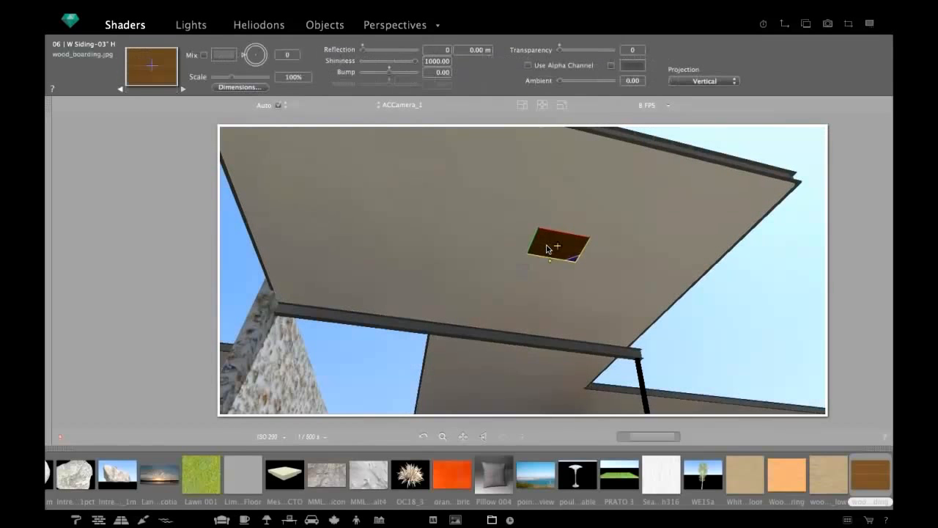
click(567, 82)
drag(567, 83, 573, 84)
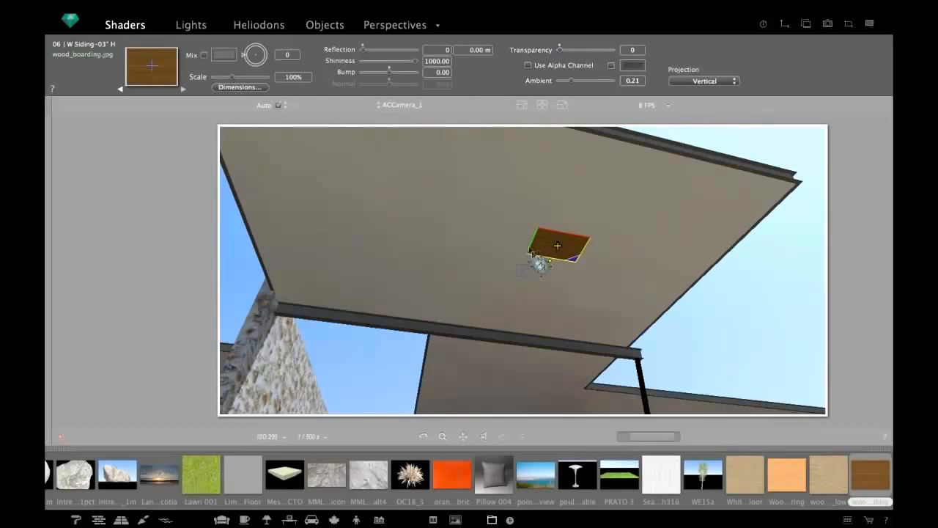
- Enlarge the wood_boarding.jpg texture on the canopy's underside, rotate it to 90 degrees and position it near the middle
mouse_move(550, 259)
mouse_down()
mouse_move(474, 205)
mouse_move(437, 203)
mouse_move(439, 216)
mouse_move(511, 241)
mouse_move(558, 301)
mouse_up()
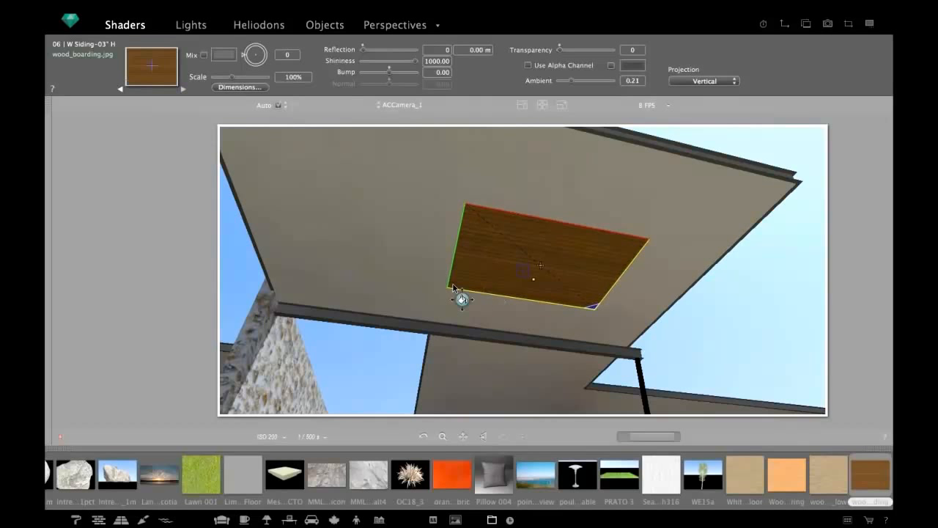
mouse_move(534, 283)
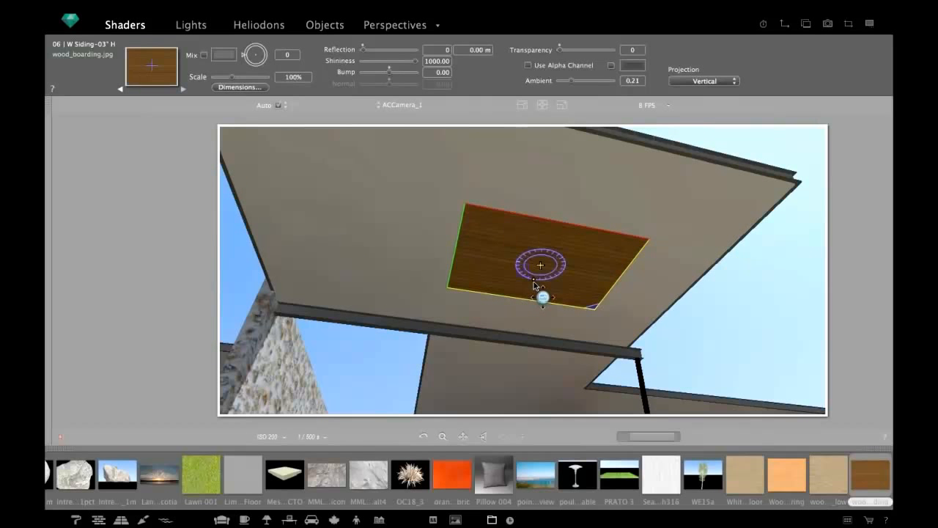
drag(534, 283, 562, 266)
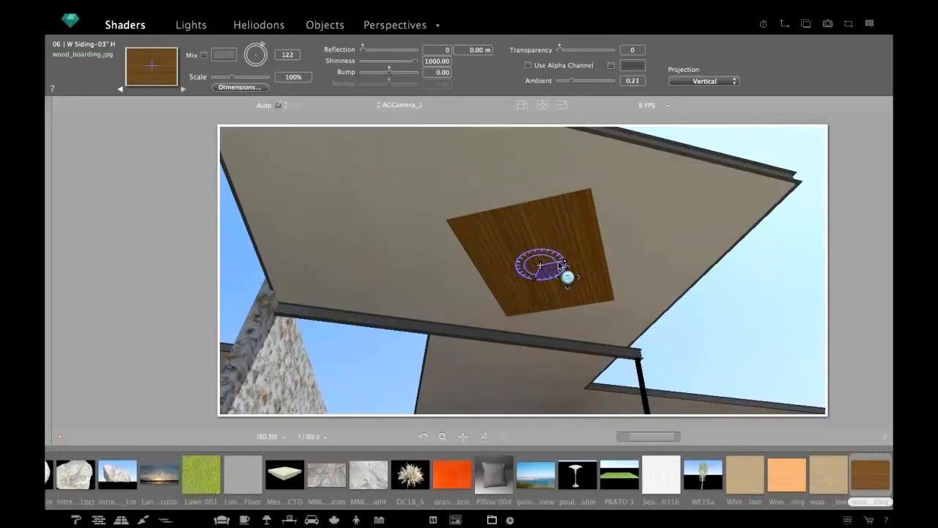
drag(562, 266, 566, 271)
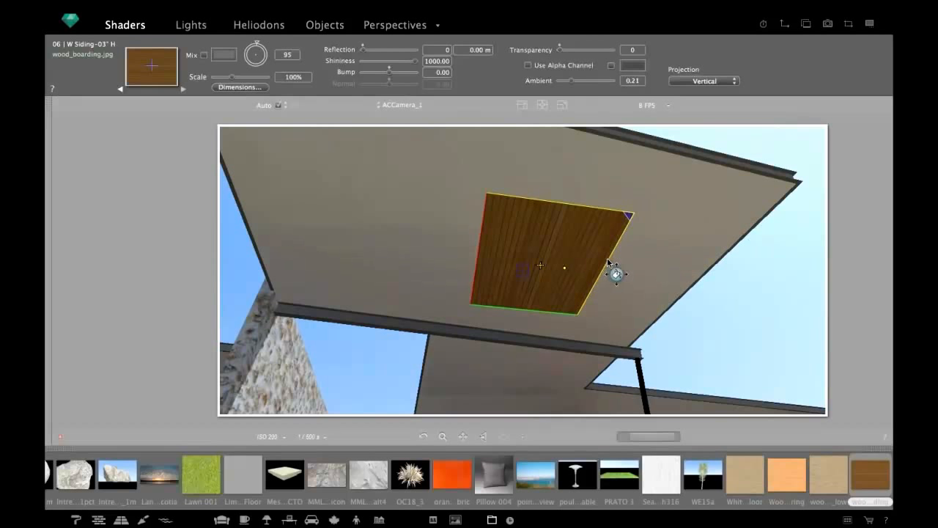
drag(628, 275, 697, 283)
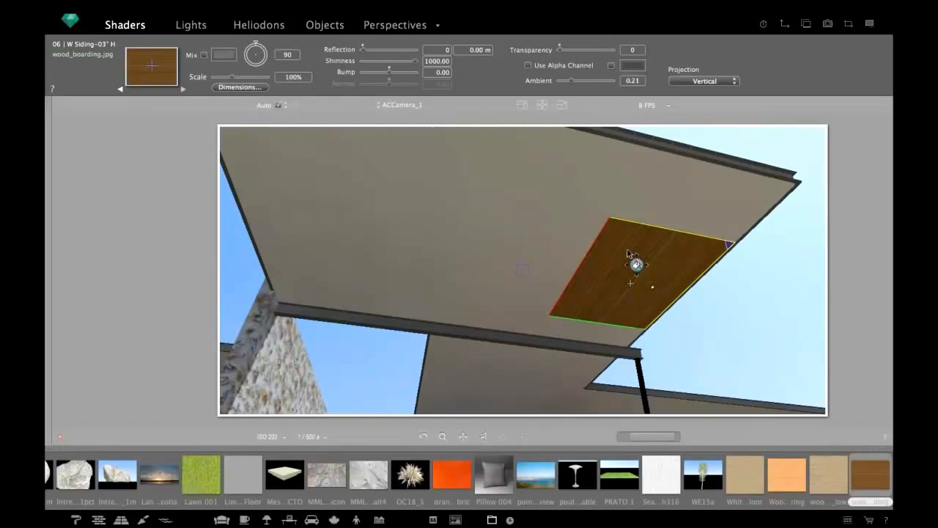
drag(633, 262, 539, 209)
- Repeat the wood_boarding.jpg texture horizontally and vertically across the canopy's underside
click(232, 87)
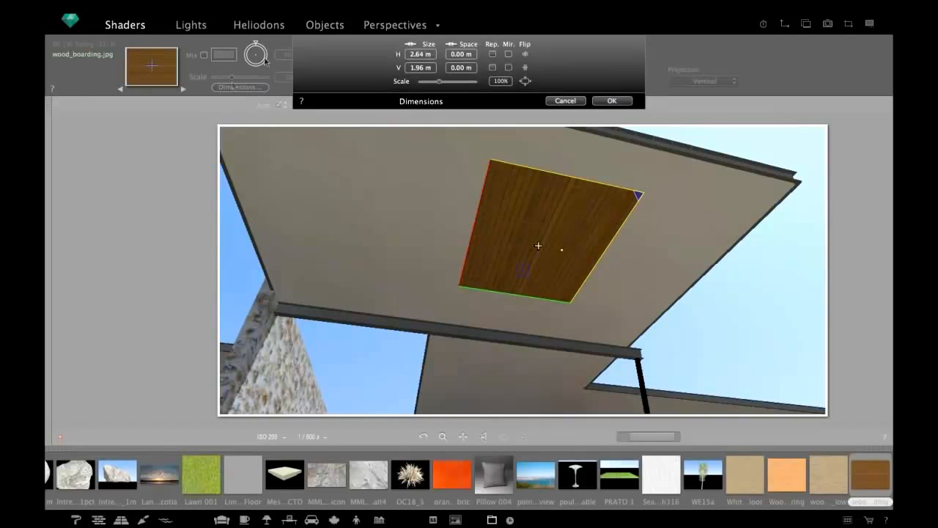
click(491, 54)
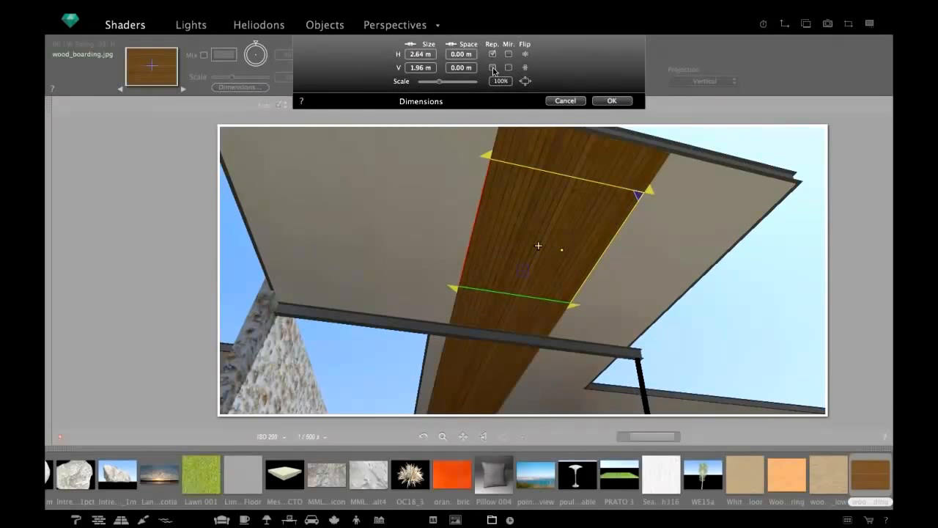
click(492, 67)
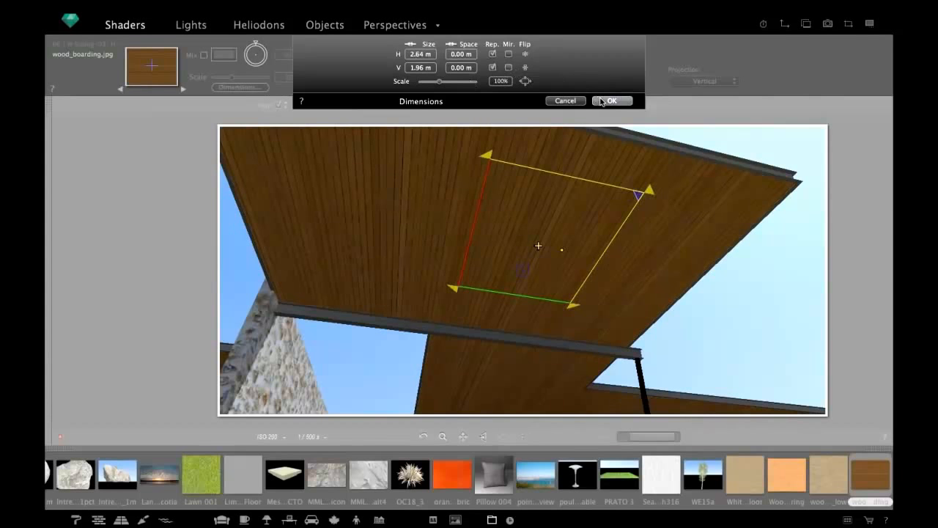
click(612, 100)
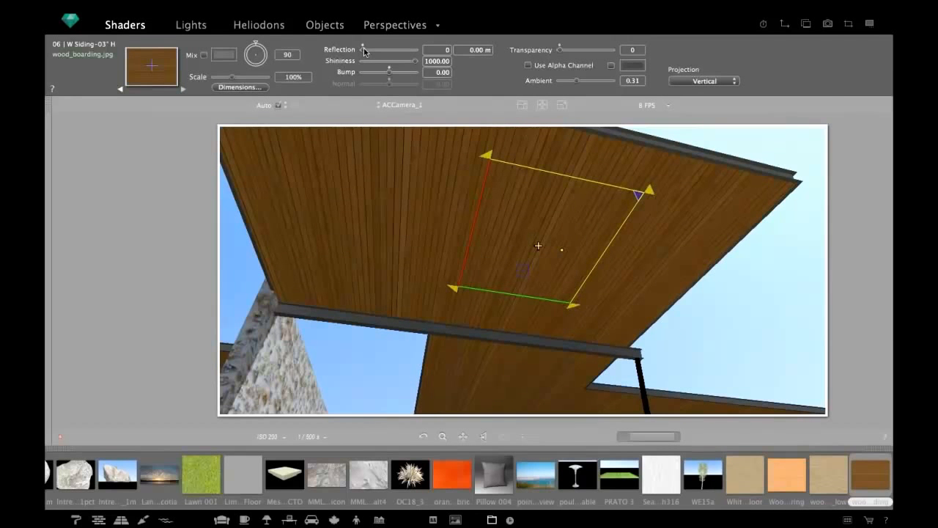
- Set the canopy texture's ambient to 0.31, reflection to 68 and shininess to 40.02, and restore the exterior camera view
drag(364, 51, 378, 53)
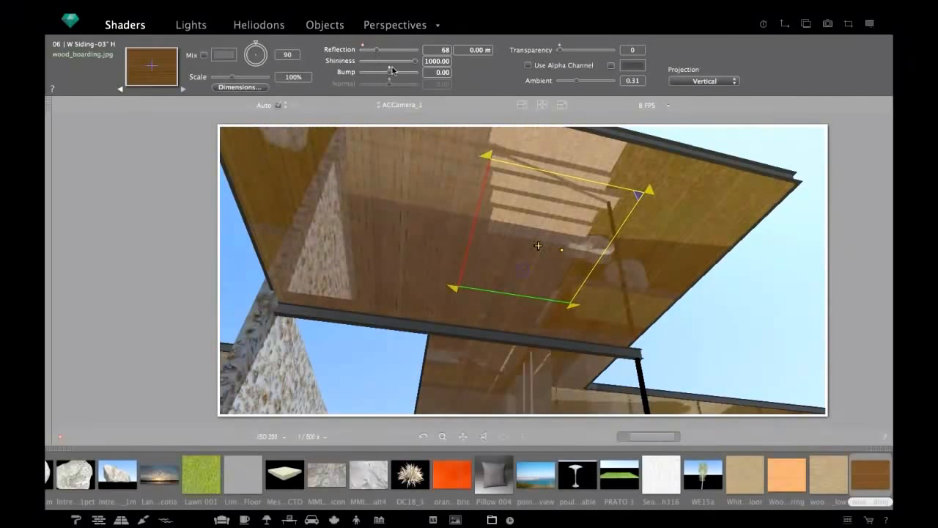
click(390, 65)
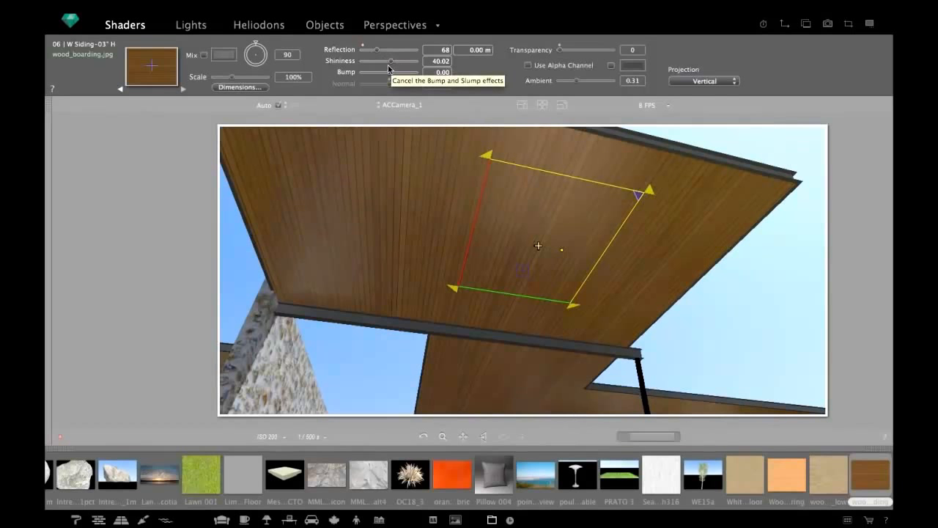
click(424, 437)
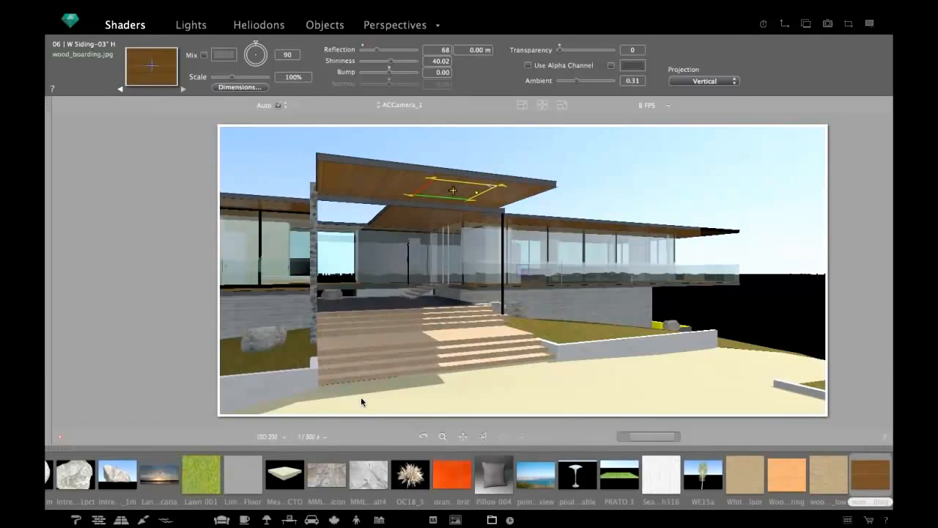
- Inspect the Edit Shader settings of the canopy's base shader and close them without saving
click(120, 89)
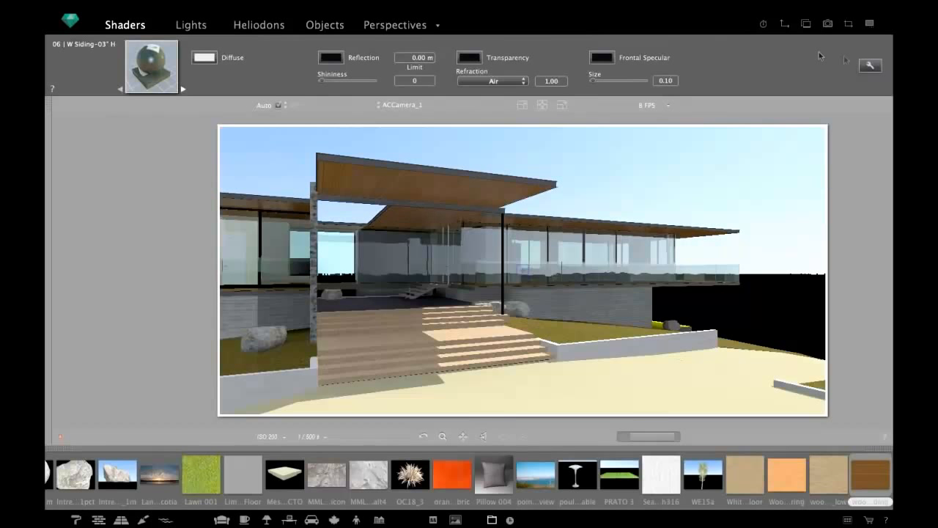
click(869, 66)
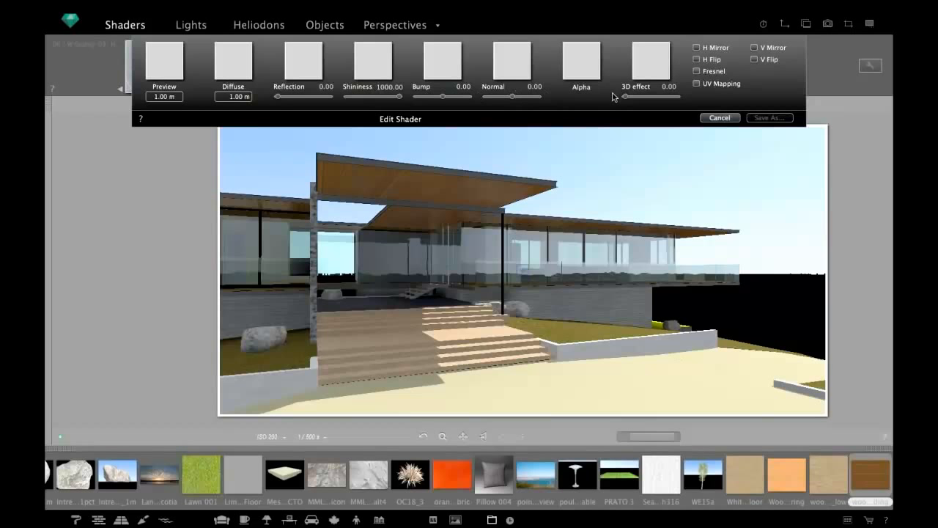
click(719, 118)
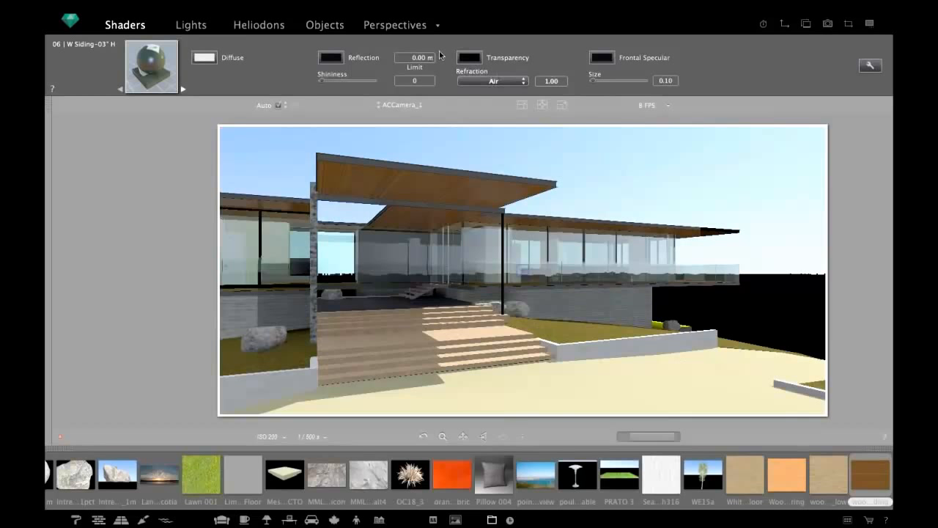
- Switch to the ACCamera perspective and adjust its camera so that more sky shows above the house
click(407, 27)
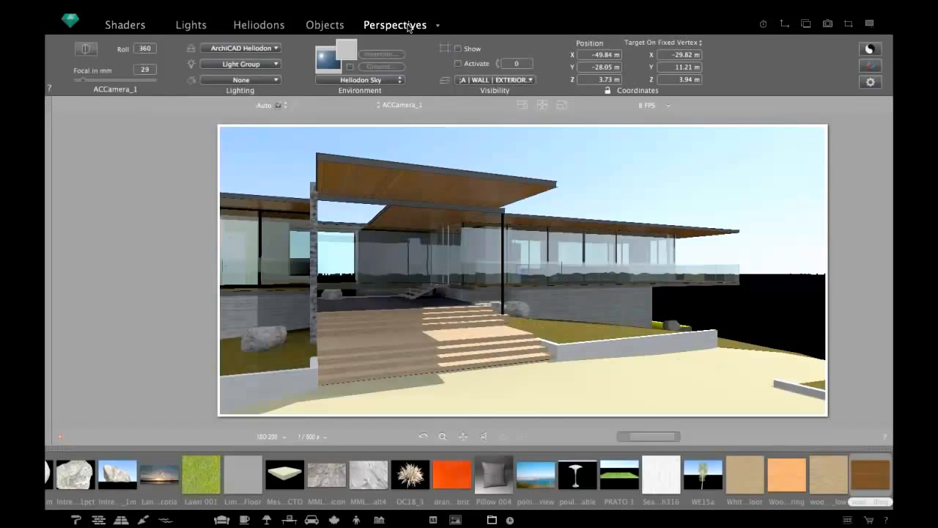
click(397, 106)
click(397, 96)
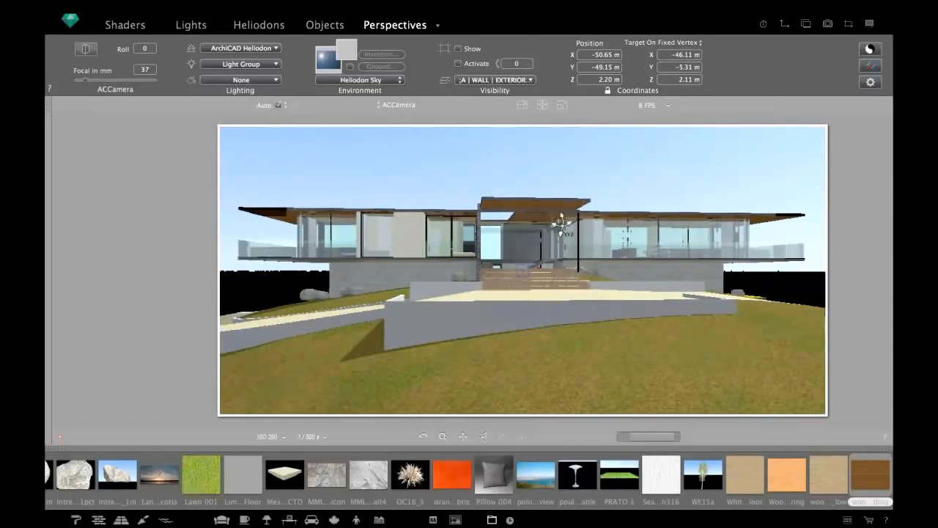
drag(524, 248, 511, 294)
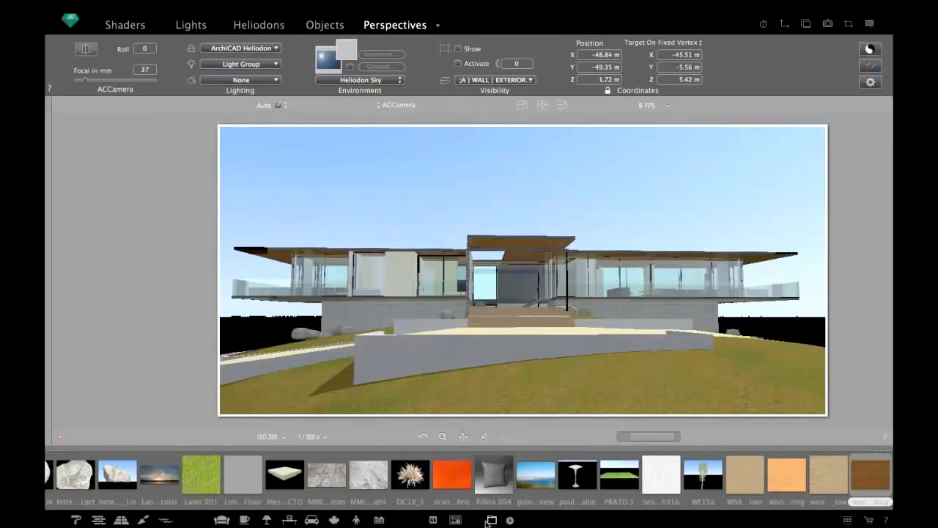
- Apply the 002ciel image as the ACCamera background and open its background image settings
click(455, 520)
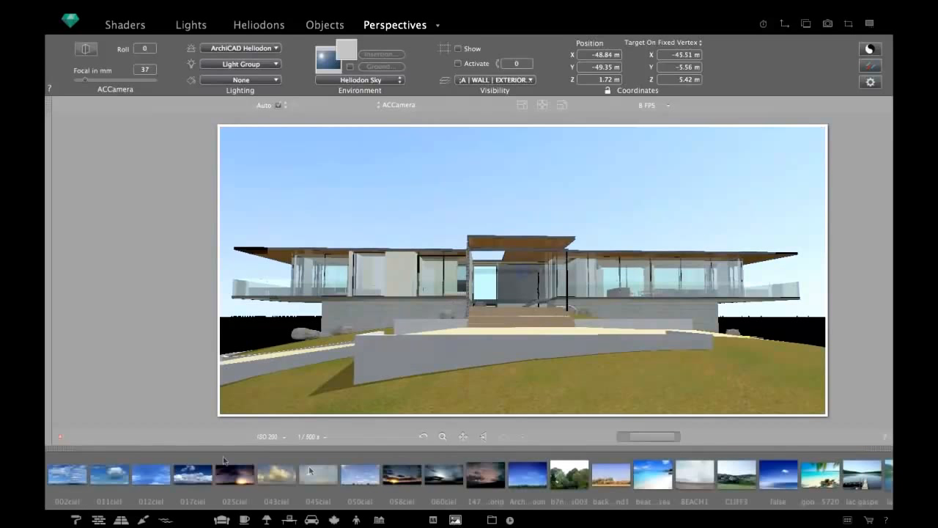
drag(60, 481, 369, 192)
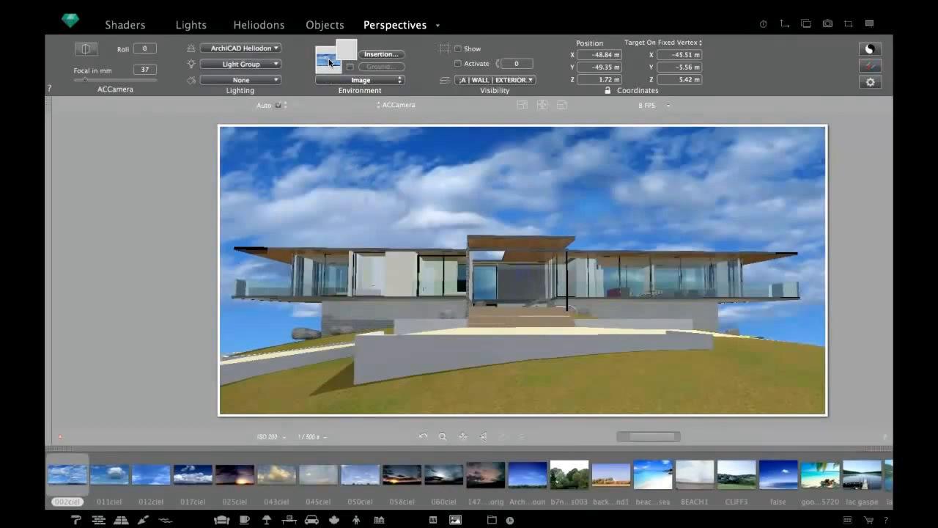
click(329, 59)
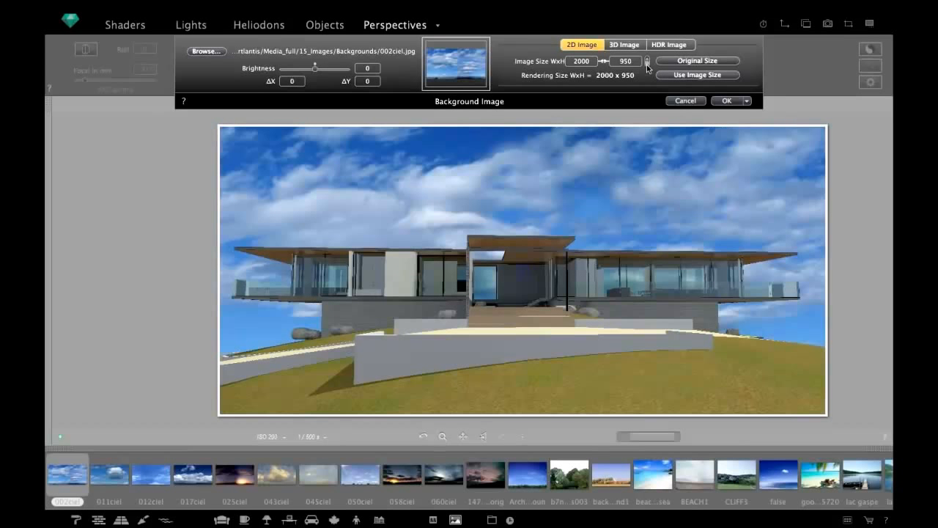
- Try the background image at 1000 x 475 in different positions, including the view's corner and centre, and restore it to 2000 x 950
click(647, 65)
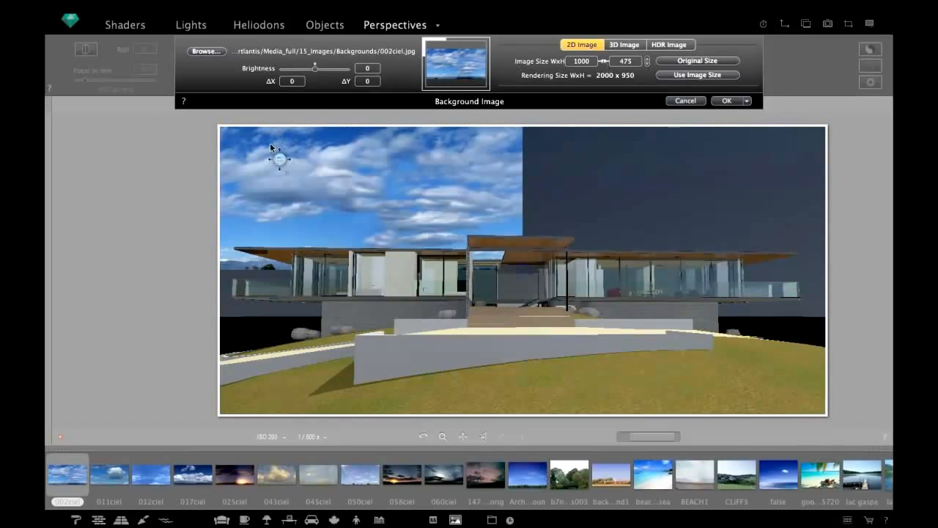
drag(270, 147, 478, 184)
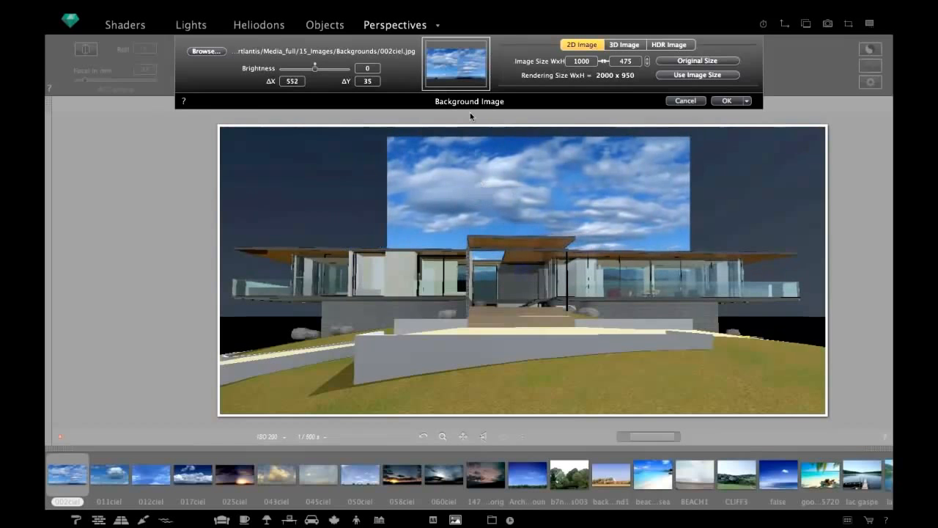
click(483, 54)
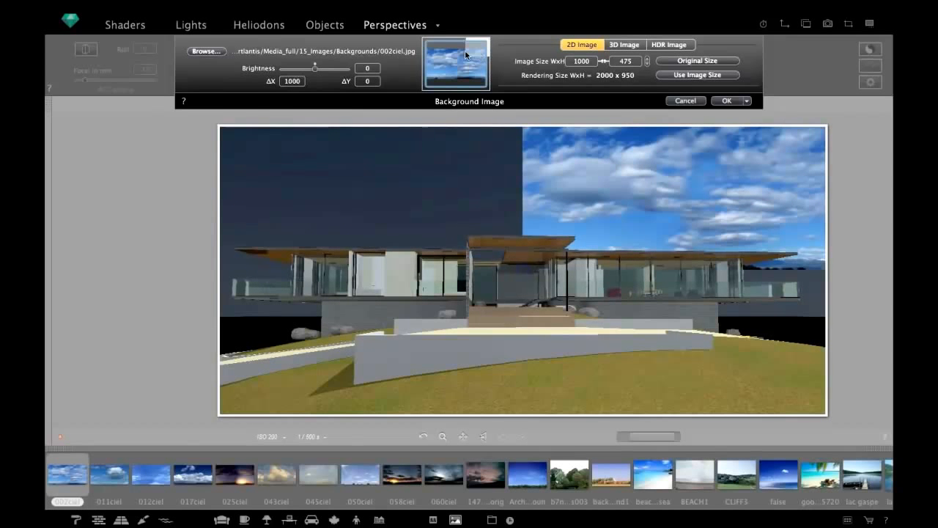
click(453, 66)
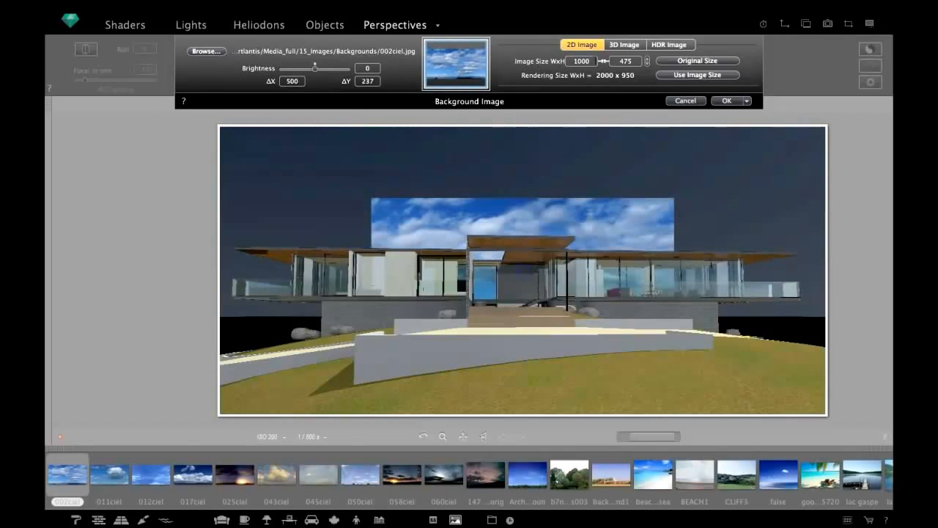
click(648, 61)
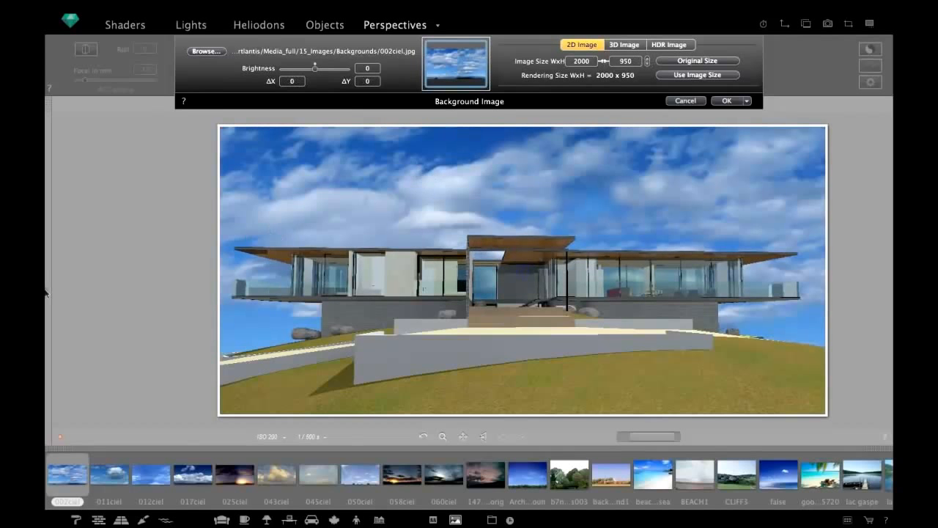
- Shift the 002ciel background to offsets of -3 in X and -188 in Y and confirm it for the current view
drag(591, 204, 587, 148)
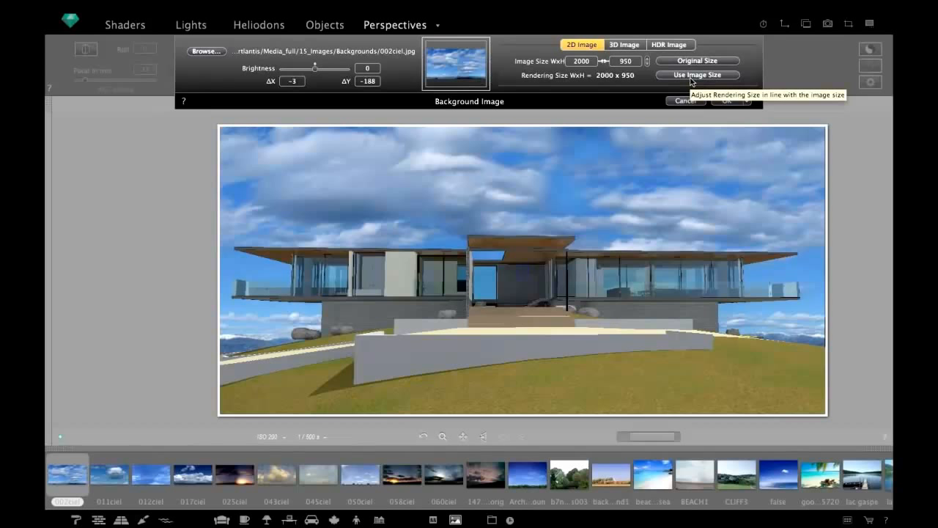
click(726, 102)
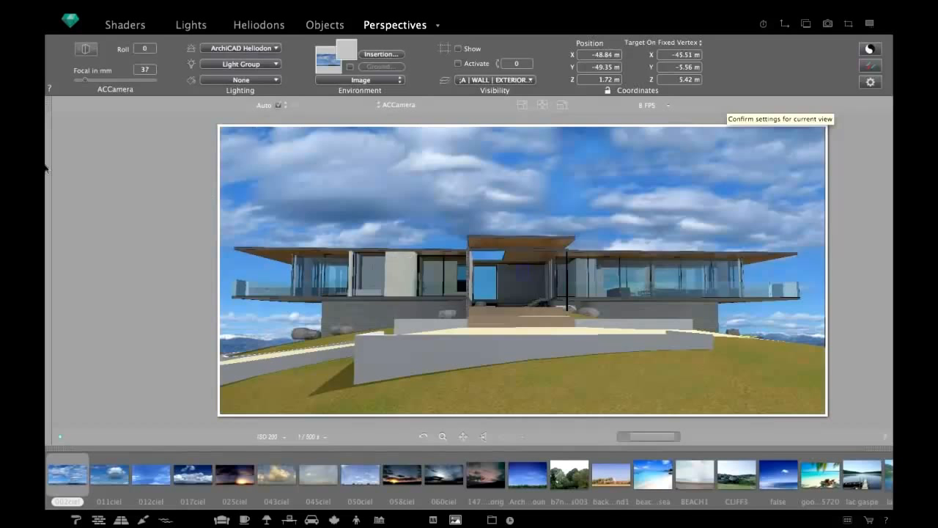
- Add a new perspective from the ACCamera view and set its environment to Heliodon Sky
mouse_move(46, 169)
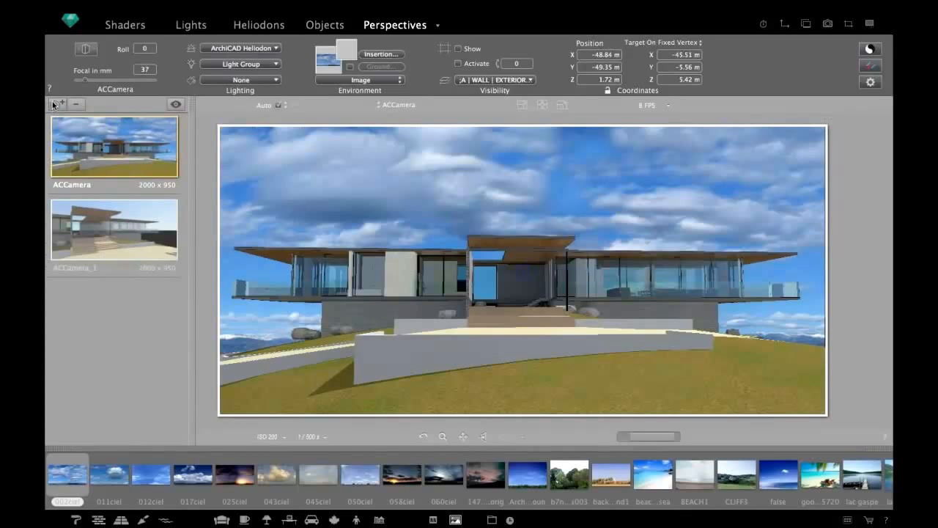
click(55, 104)
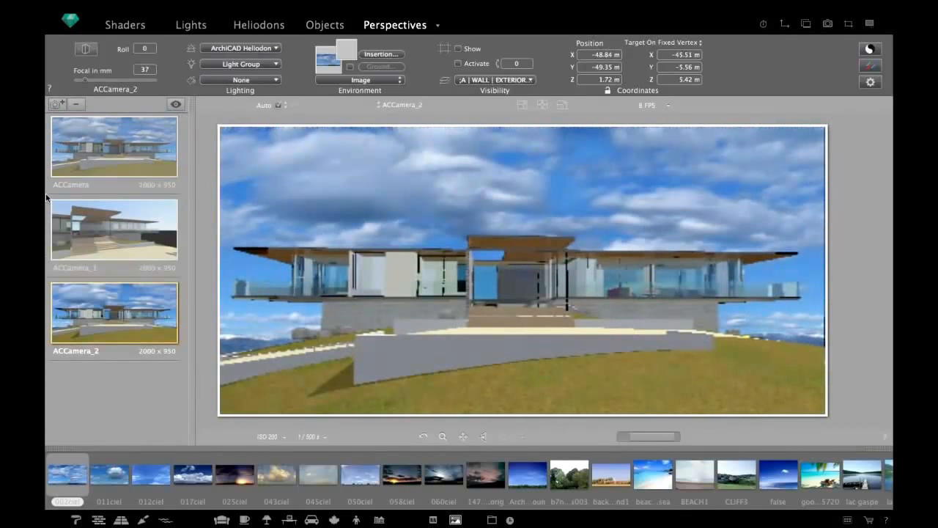
click(328, 65)
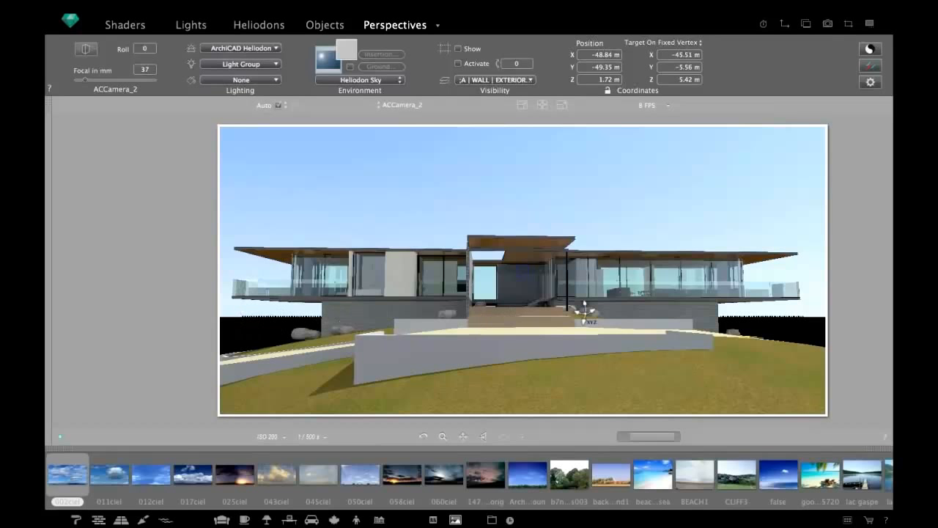
- Activate the infinite ground for the ACCamera_2 perspective and set its altitude to -10 m
click(351, 66)
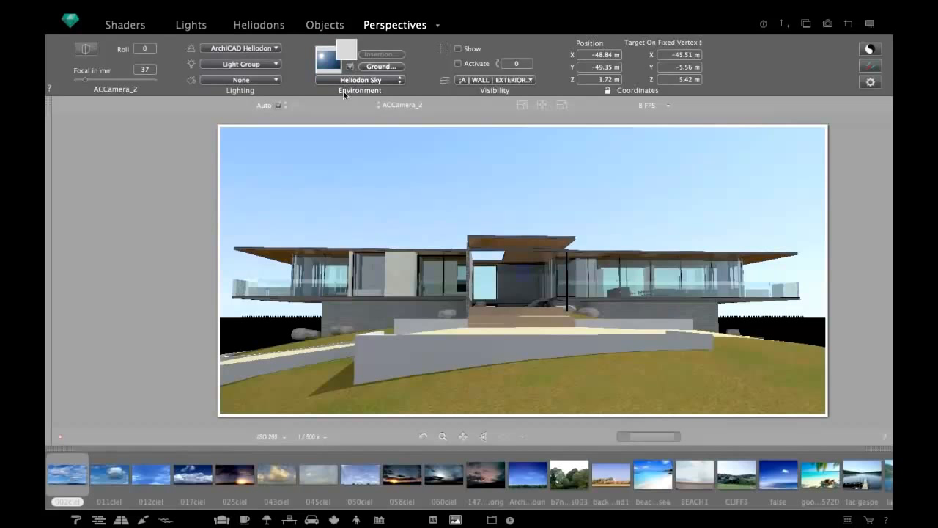
click(386, 68)
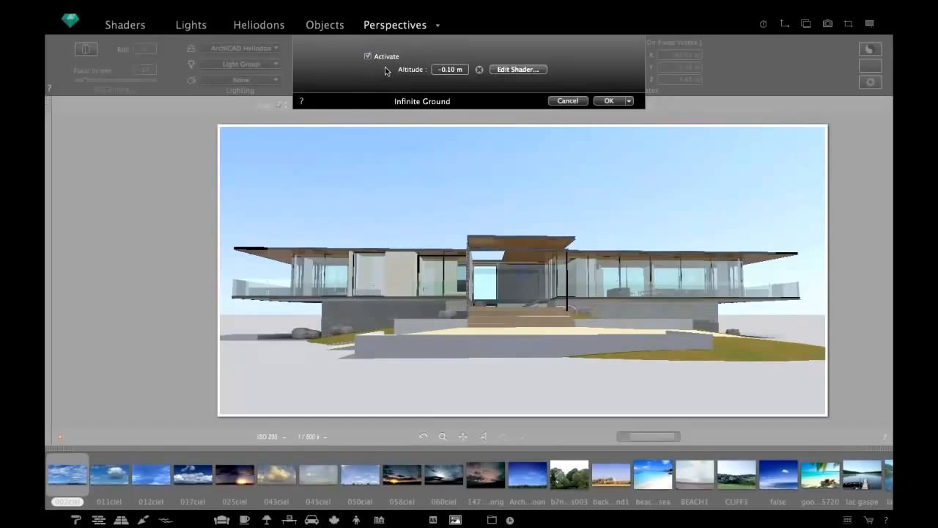
click(459, 69)
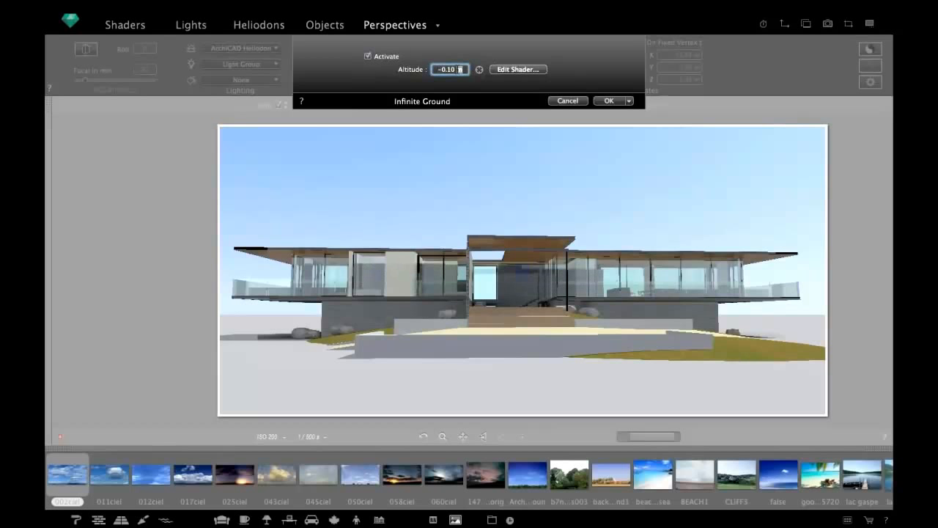
drag(438, 70, 477, 72)
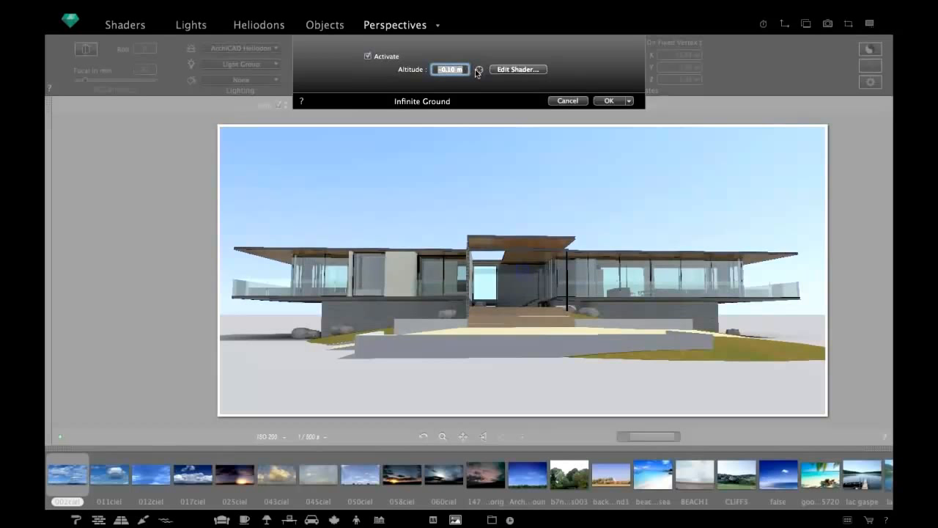
text(-10)
- Apply the terrain's Lawn 002 shader to the infinite ground and darken its mix colour to a dark brown
click(507, 70)
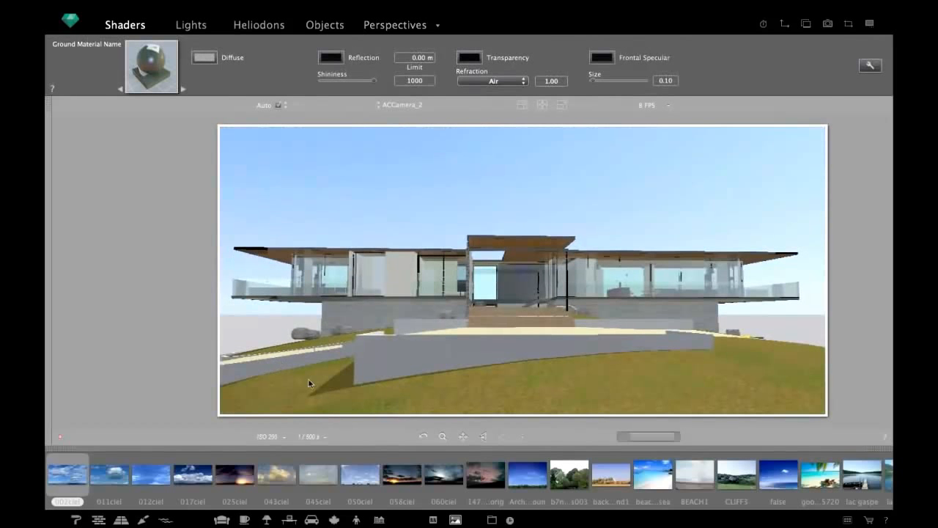
click(311, 384)
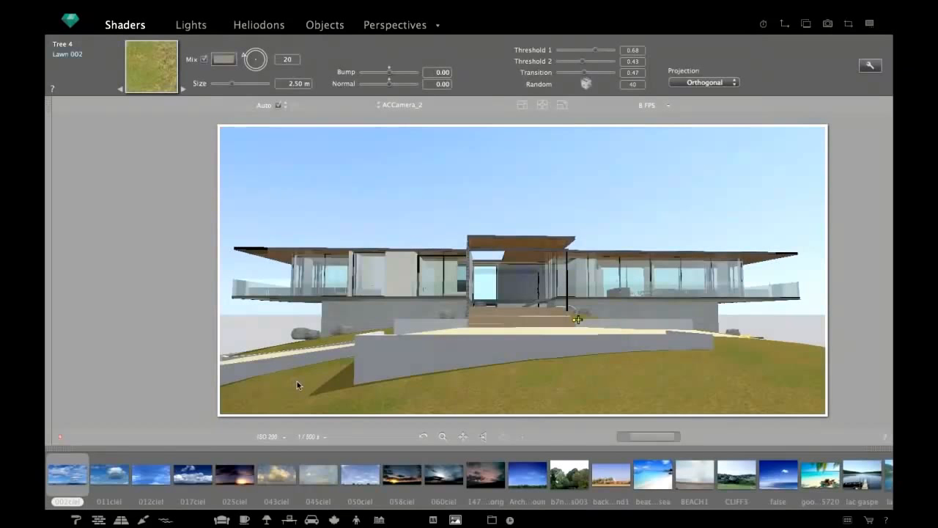
click(258, 334)
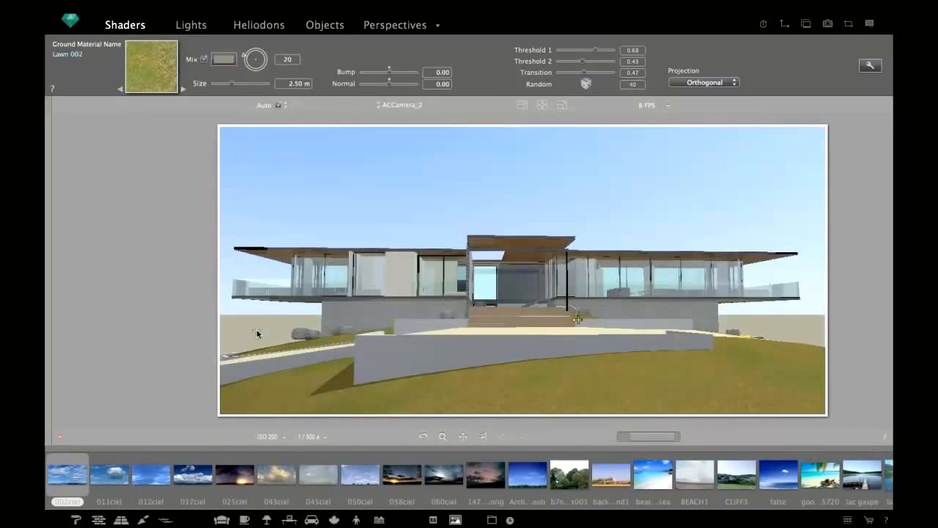
click(224, 59)
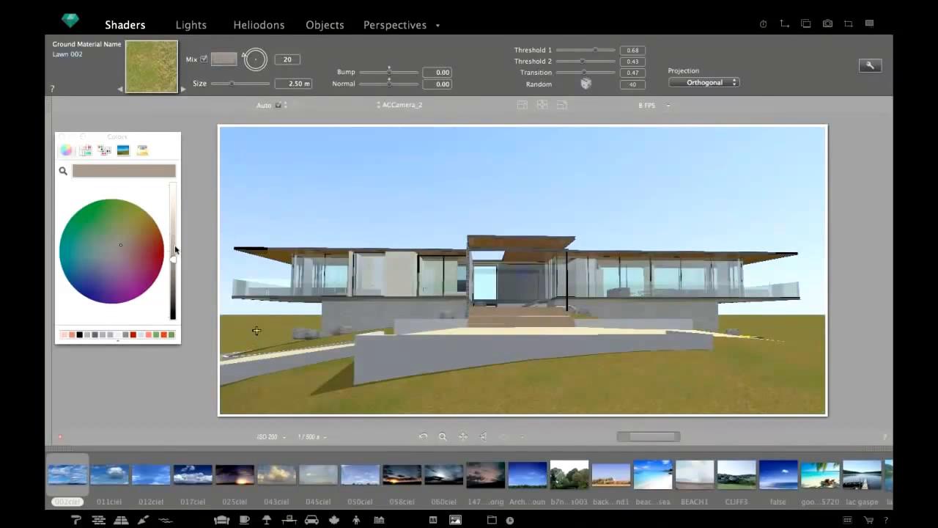
drag(174, 267, 173, 288)
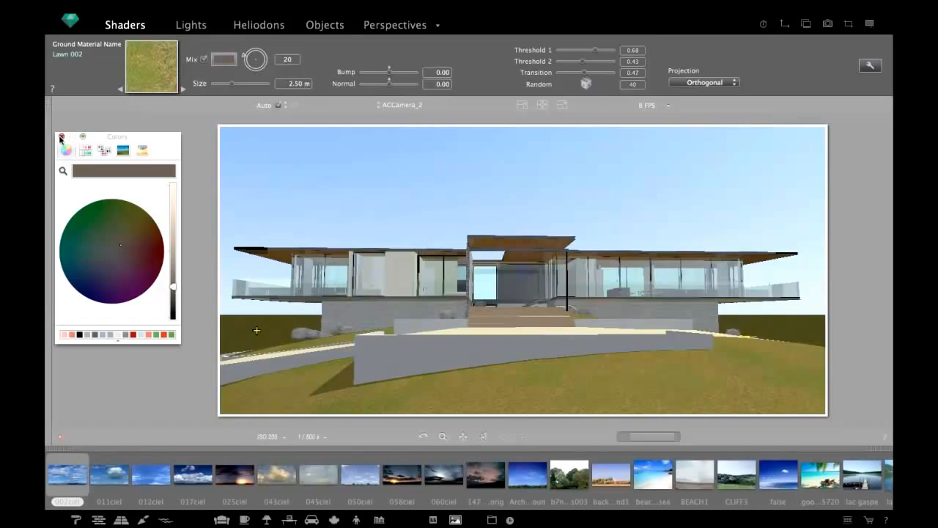
click(60, 137)
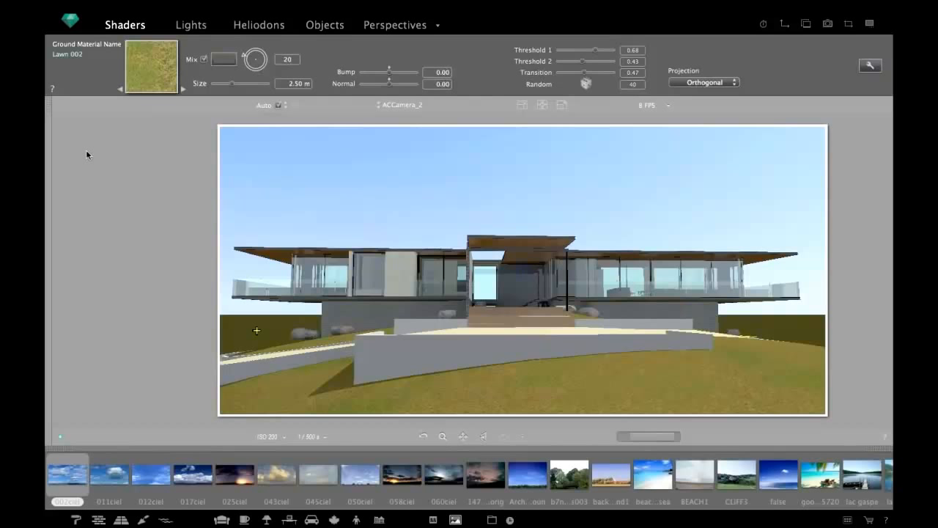
- Browse the city locations available for the ArchiCAD Heliodon, keeping the project's own location
click(259, 26)
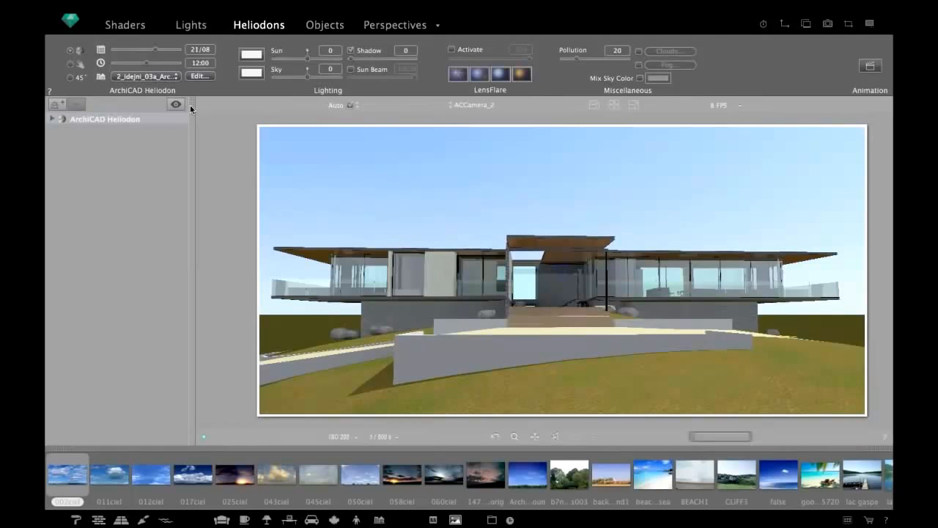
click(150, 77)
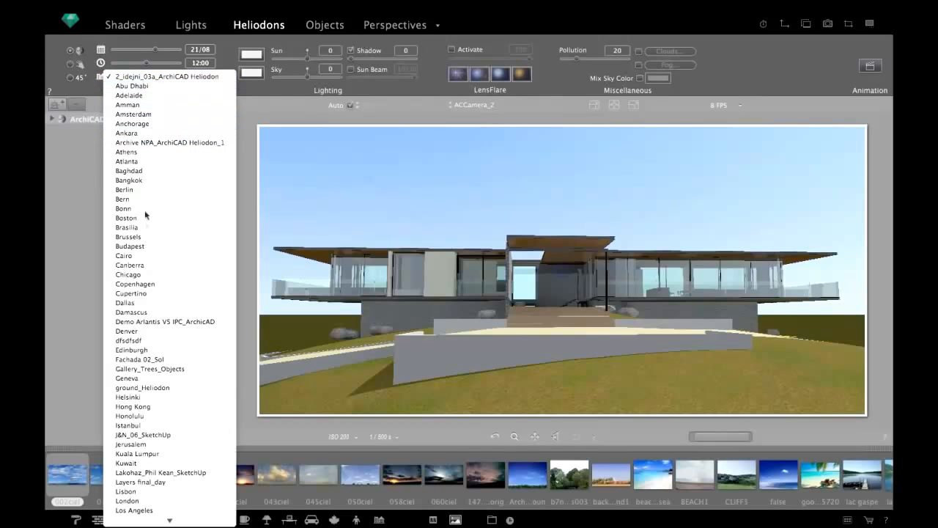
scroll(150, 273, down, 10)
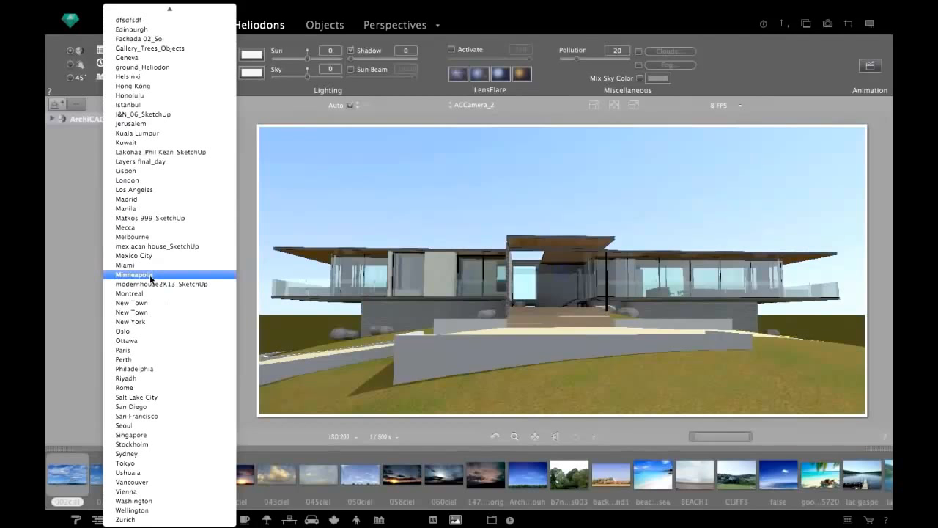
scroll(150, 277, up, 10)
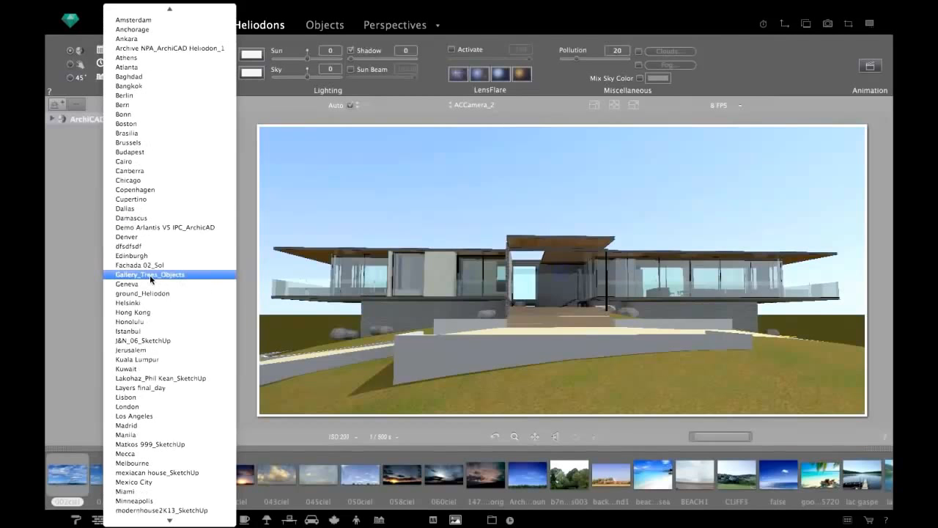
click(71, 206)
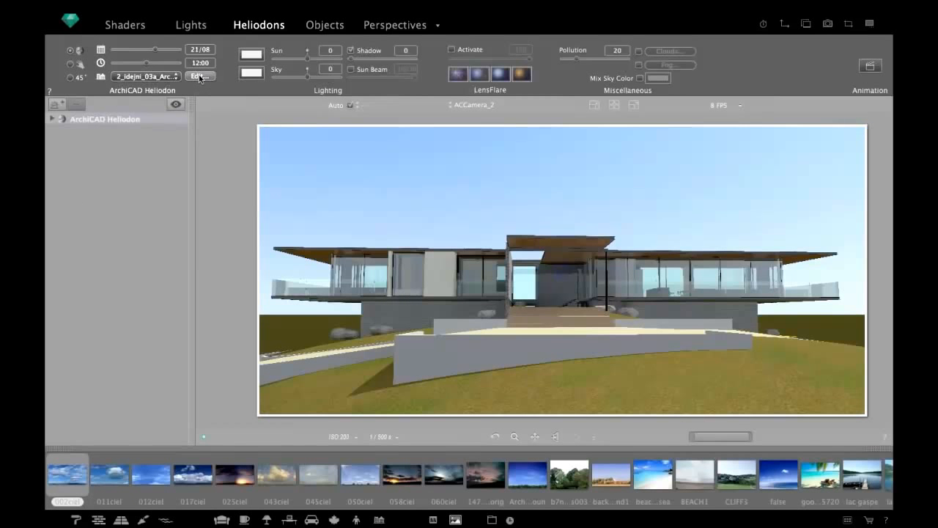
- Try adding a new town in the project location settings with the north direction rotated to 311, and discard the changes
click(199, 77)
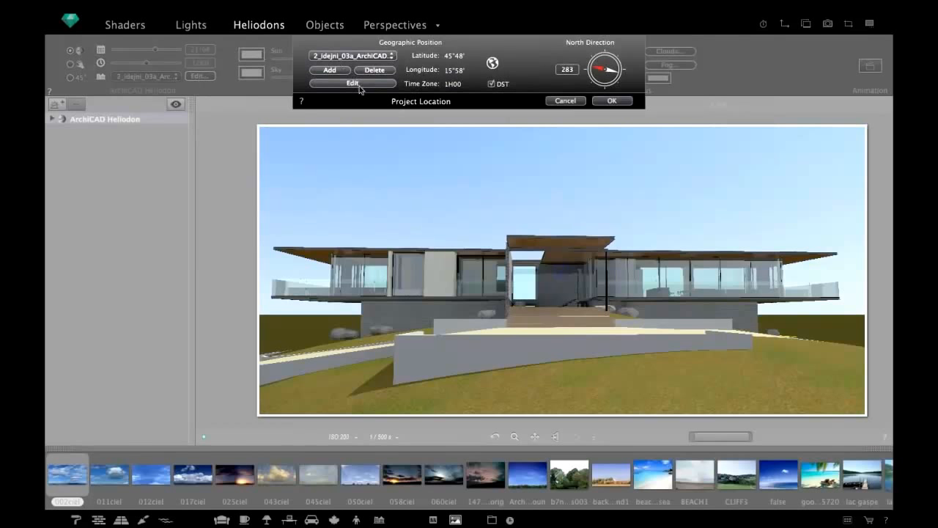
click(330, 69)
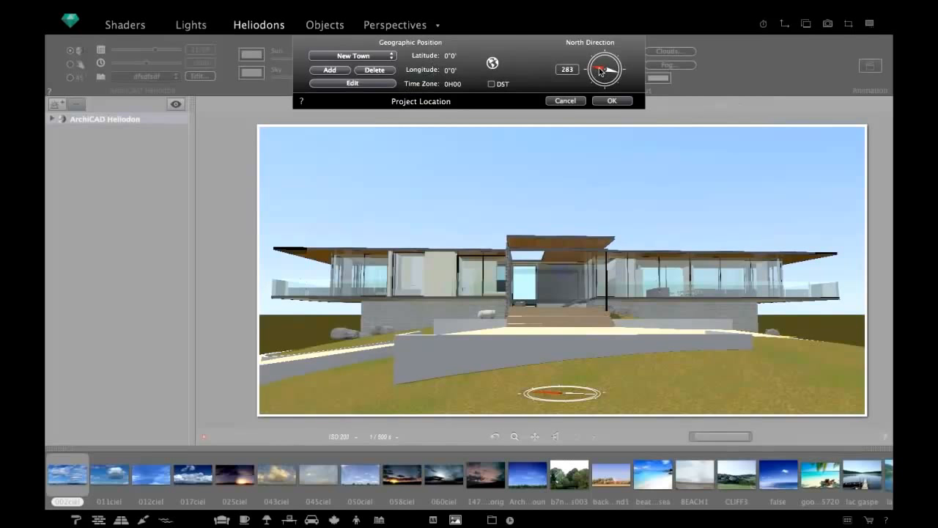
drag(600, 71, 593, 66)
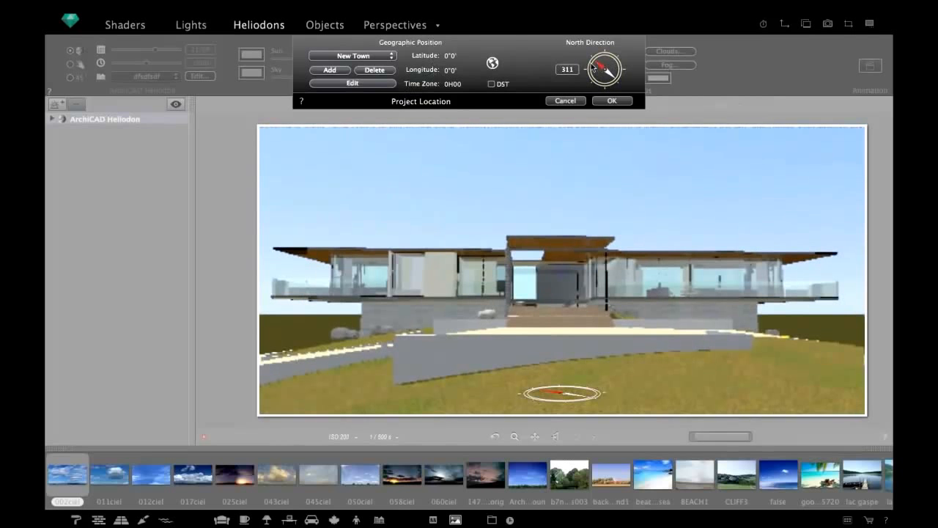
click(577, 100)
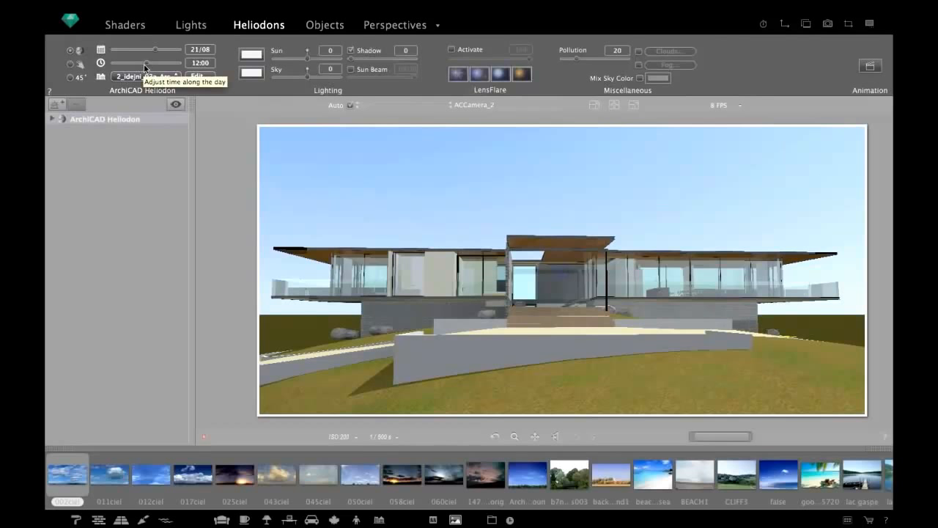
- Set the ArchiCAD Heliodon's date to 26/09 and its time to 16:47
drag(156, 49, 164, 50)
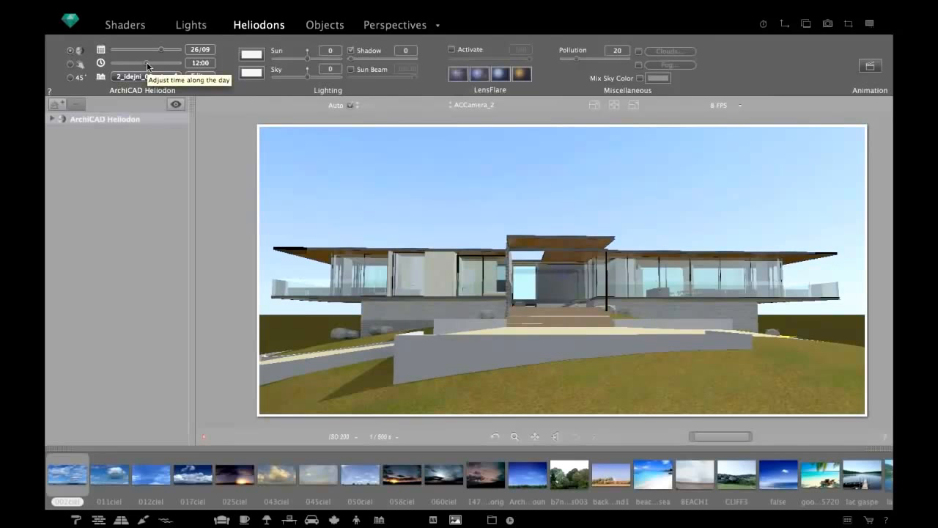
mouse_move(148, 66)
mouse_down()
mouse_move(170, 65)
mouse_move(160, 63)
mouse_up()
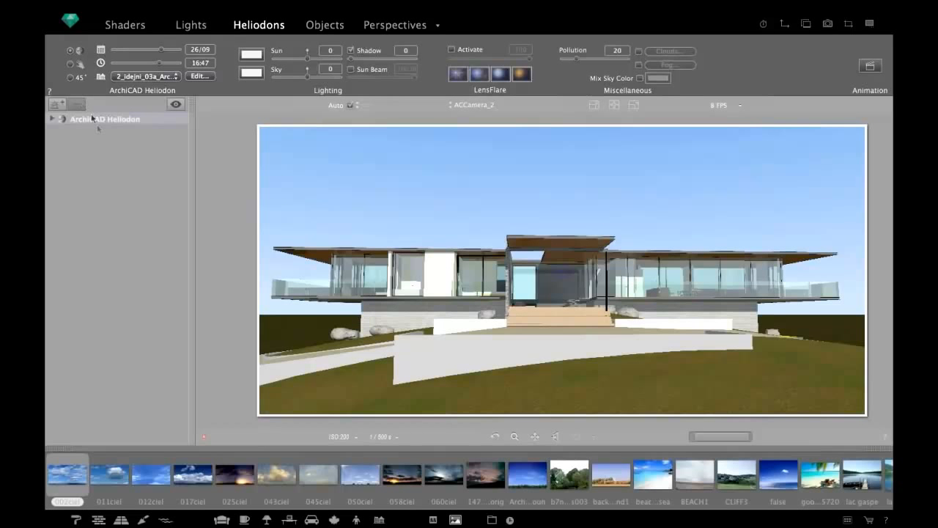
- Activate clouds in the heliodon sky, with cumulus at 0 and stratus at 25
click(638, 52)
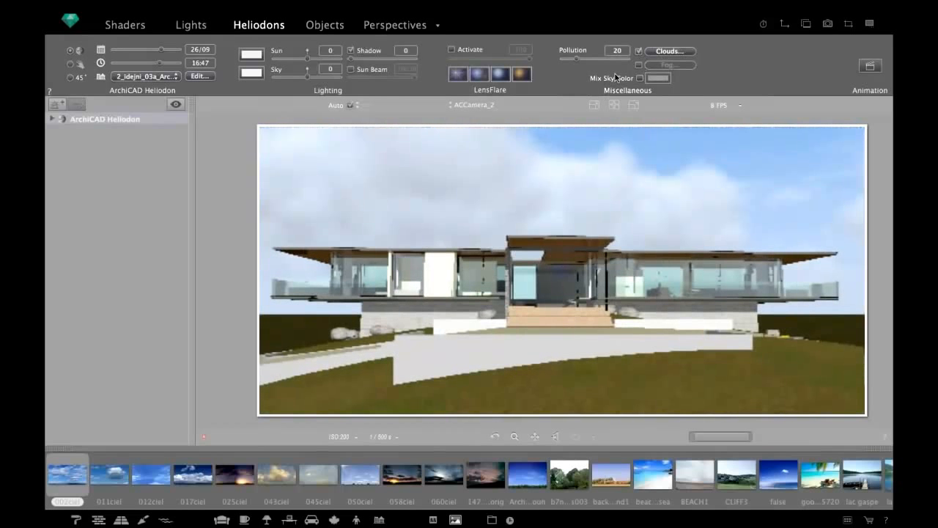
click(669, 52)
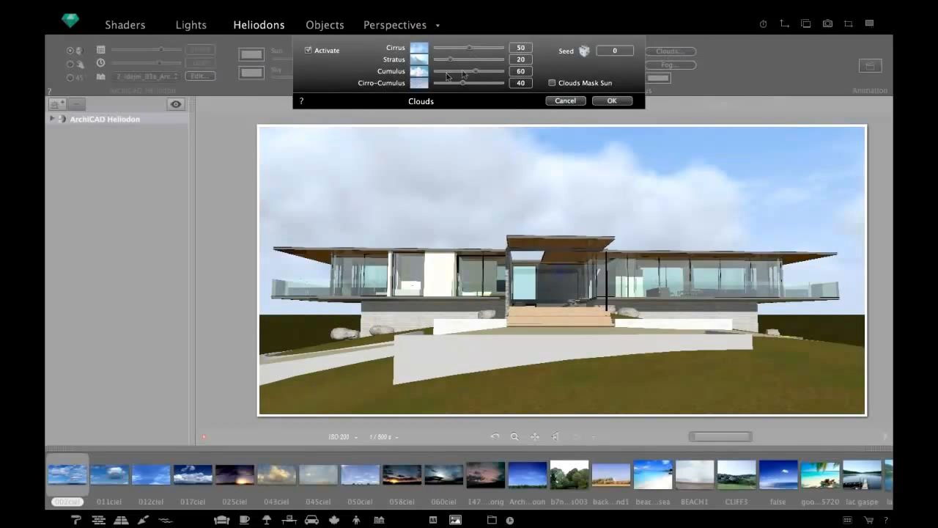
drag(475, 74, 434, 78)
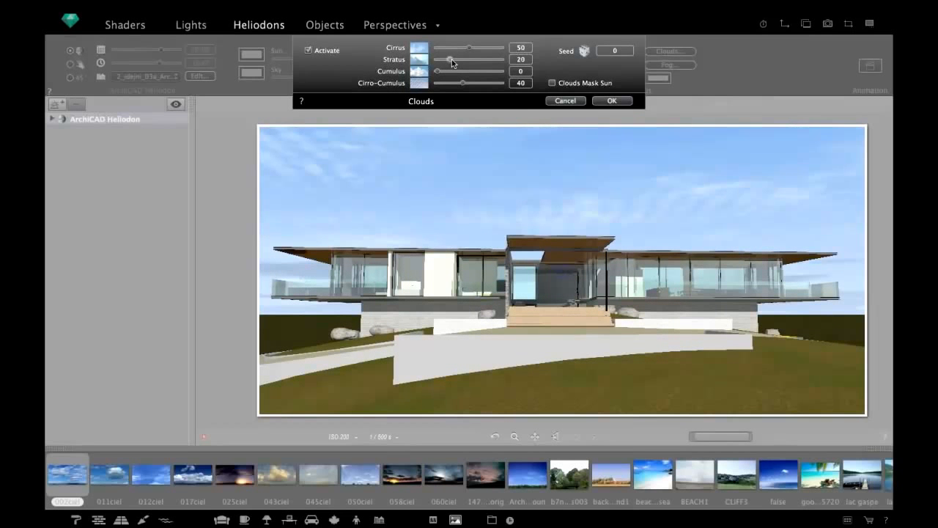
mouse_move(452, 63)
mouse_down()
mouse_move(467, 65)
mouse_move(455, 64)
mouse_up()
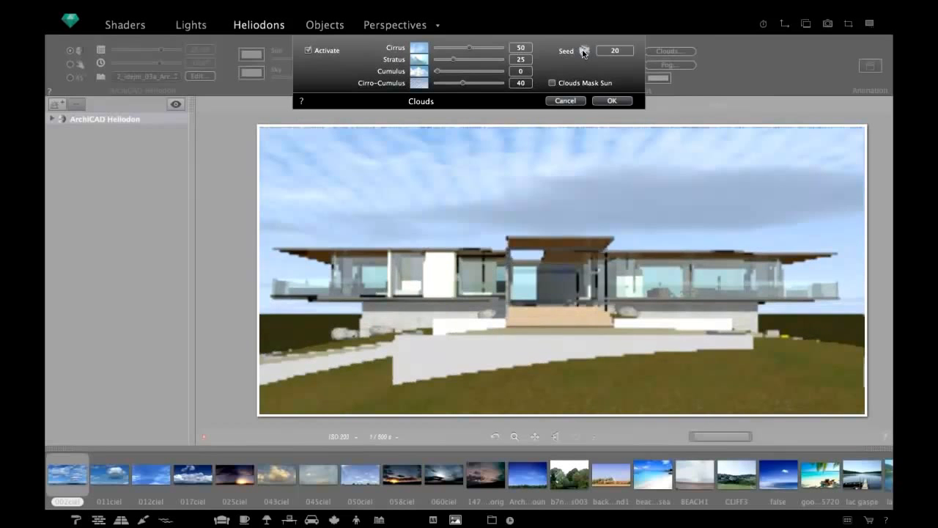
- Change the cloud seed to 50 and confirm the cloud settings
click(584, 51)
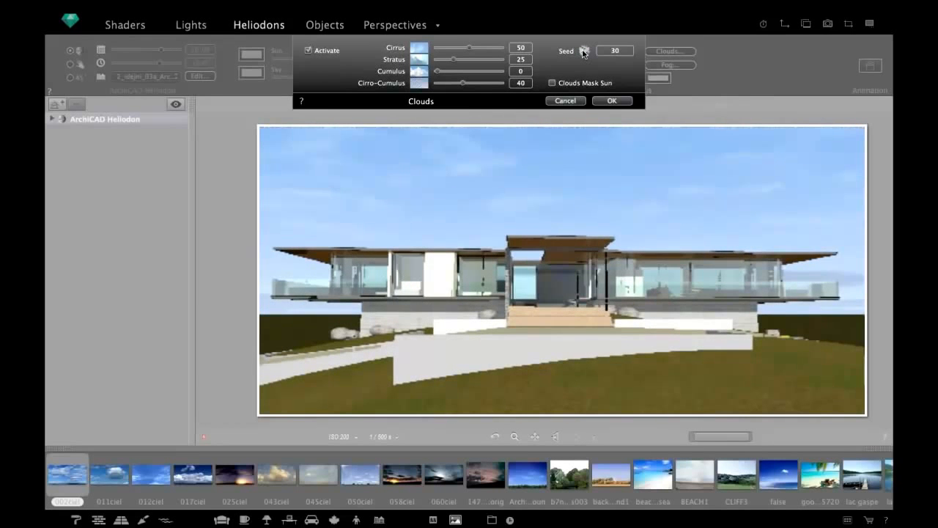
click(585, 52)
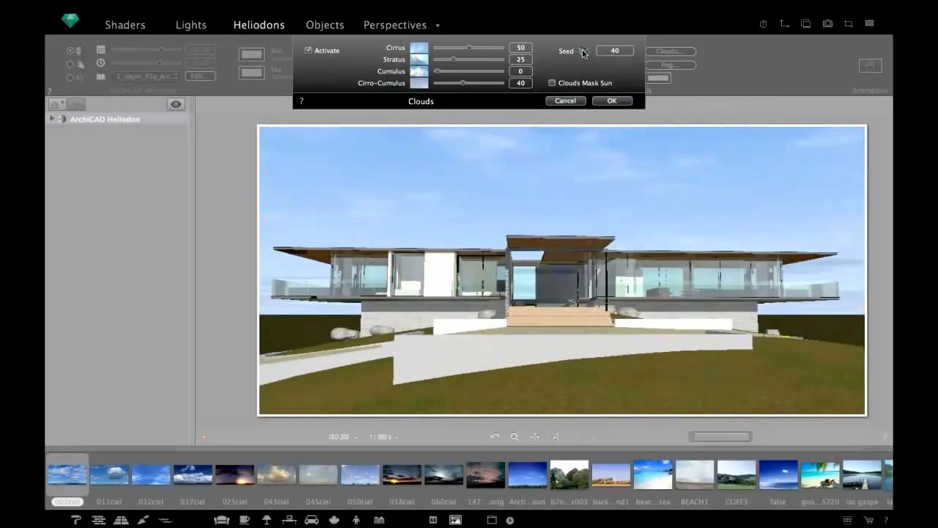
click(584, 51)
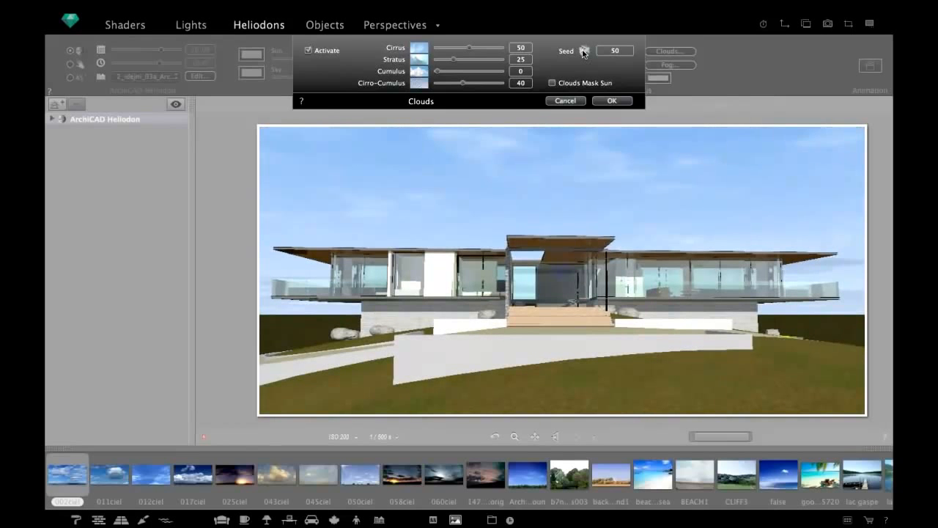
click(609, 101)
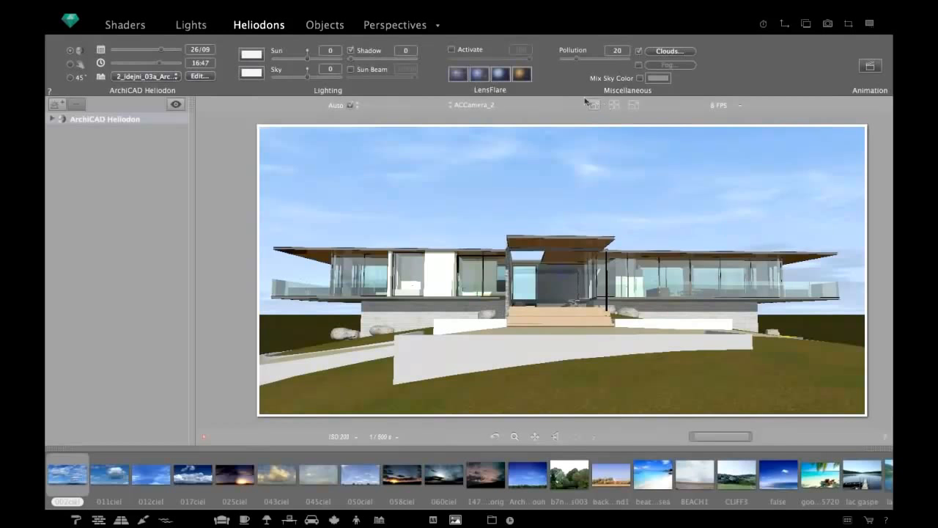
drag(453, 212, 322, 213)
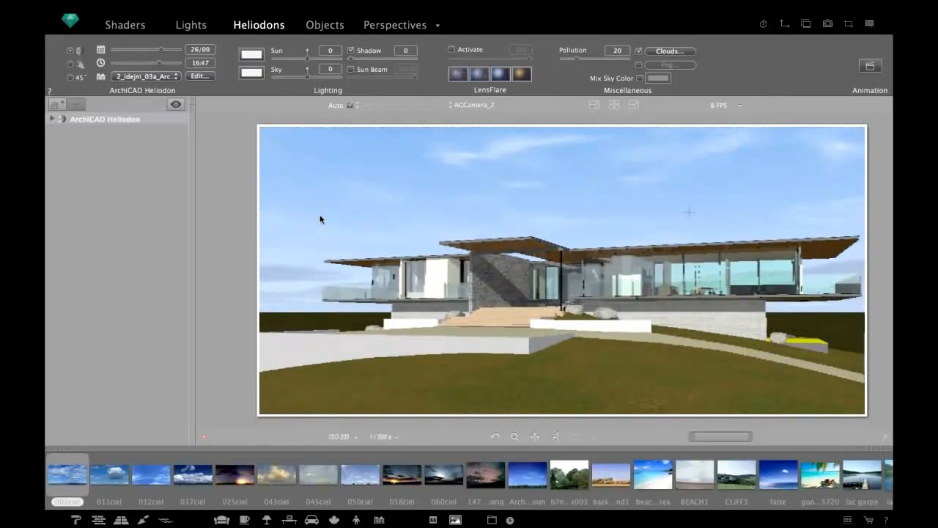
click(494, 437)
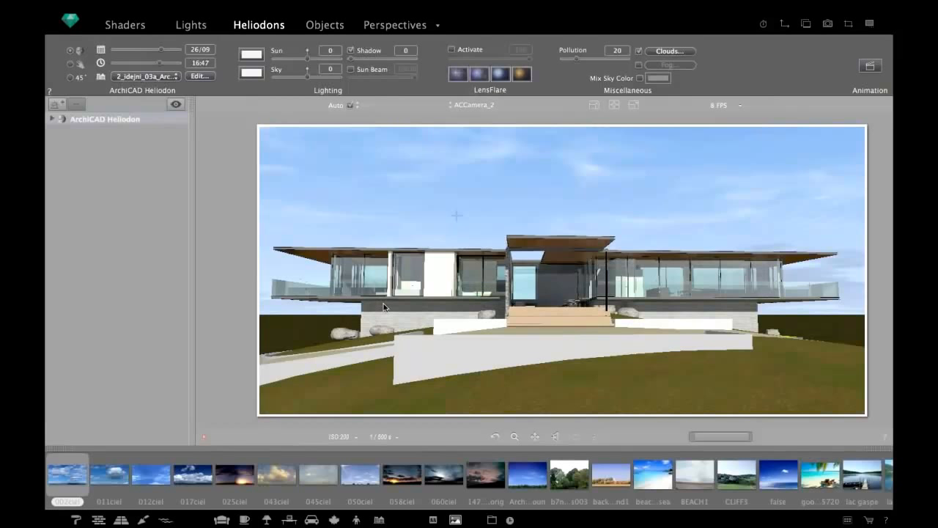
- Add a second heliodon activated for the current view and switch it to manual azimuth and elevation positioning
click(54, 104)
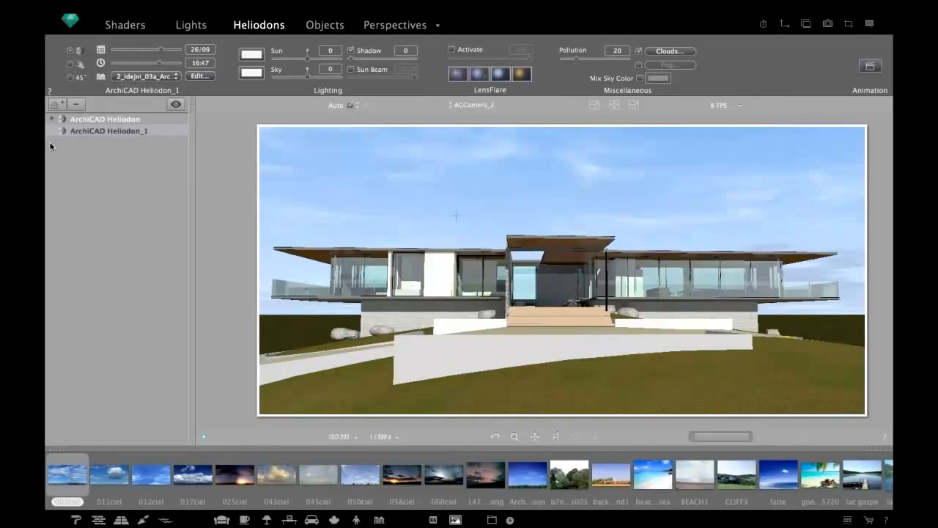
right_click(94, 131)
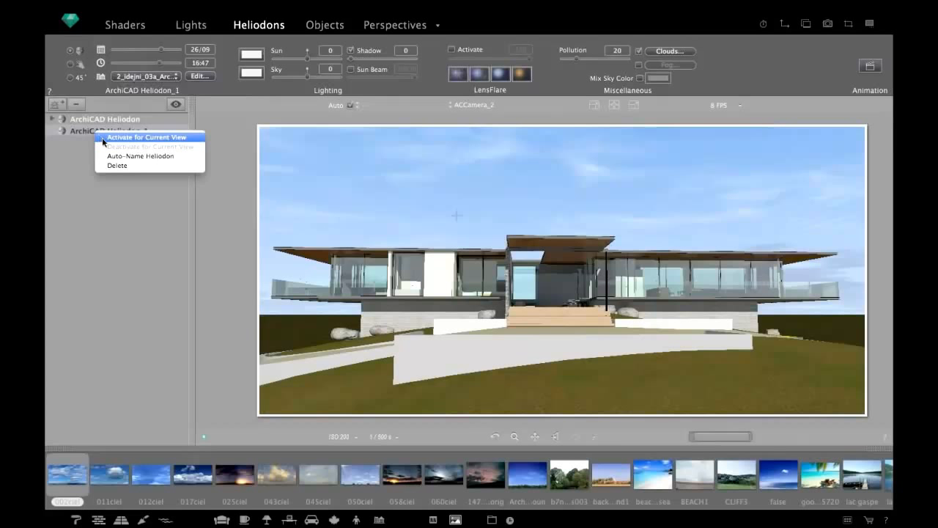
click(106, 137)
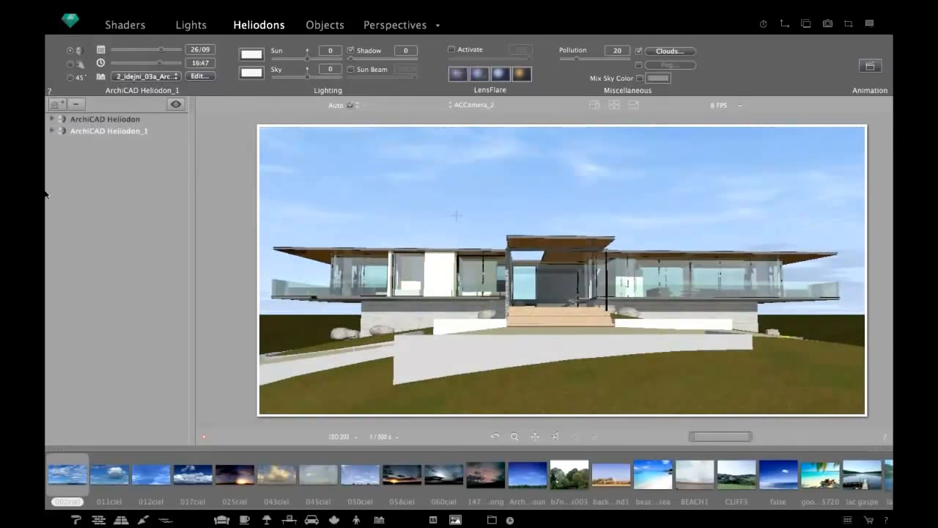
click(71, 64)
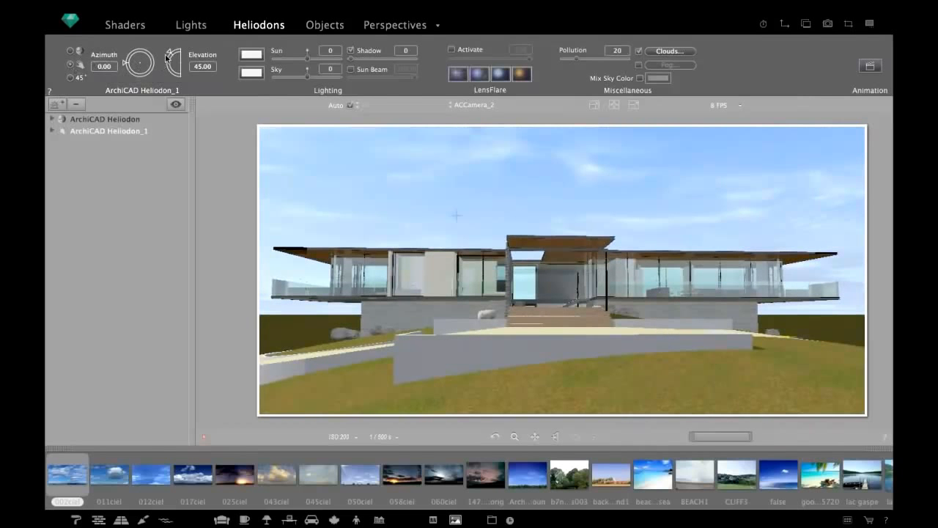
- Position the second heliodon's sun low behind the house's entrance roof, at azimuth 100.88 and elevation 8.43
drag(170, 55, 137, 55)
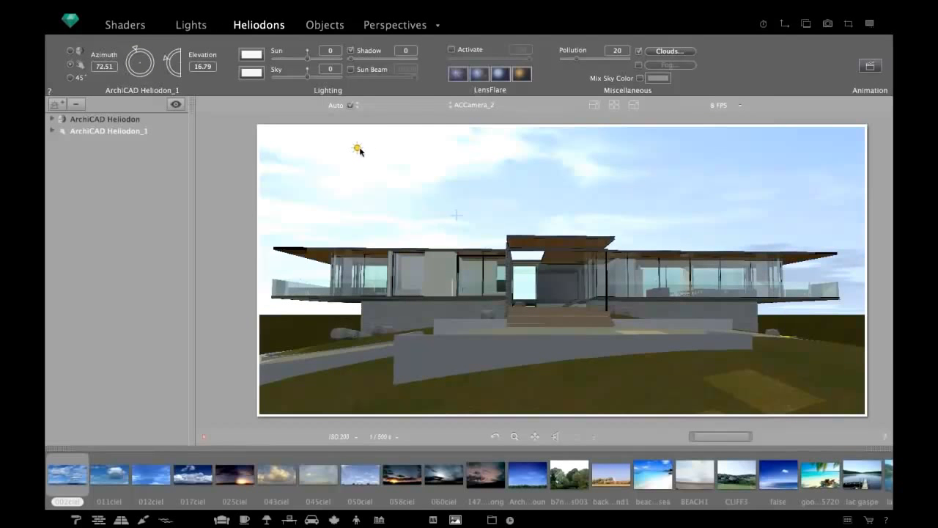
drag(359, 152, 616, 235)
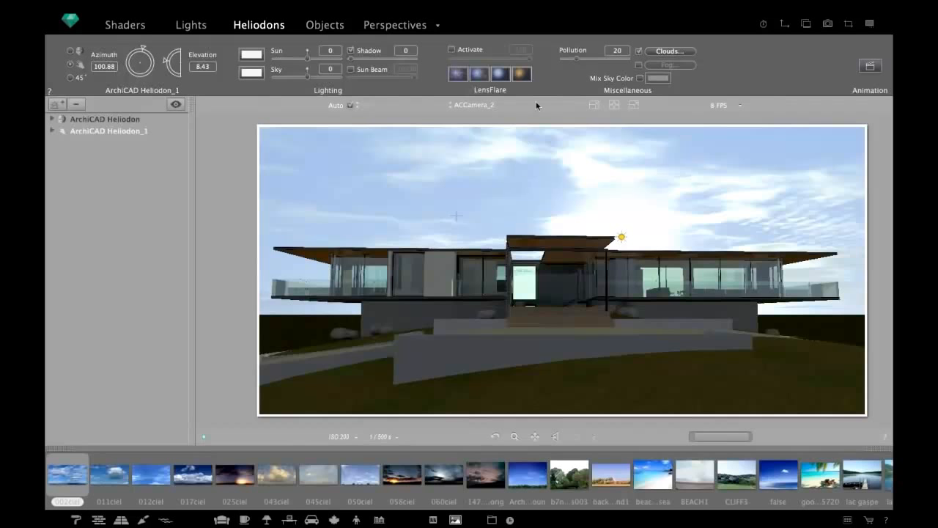
- Activate the heliodon's lens flare with an intensity of 63 and the orange flare type
click(452, 49)
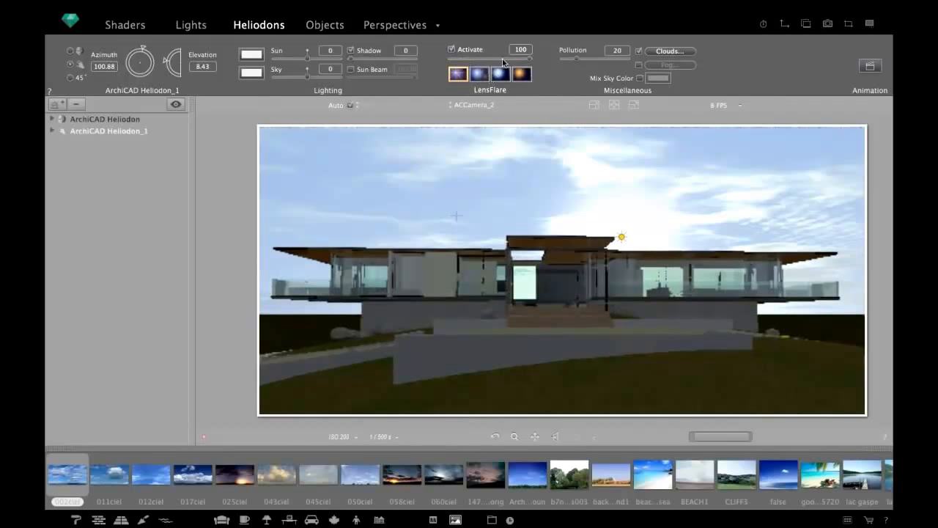
click(500, 58)
click(520, 74)
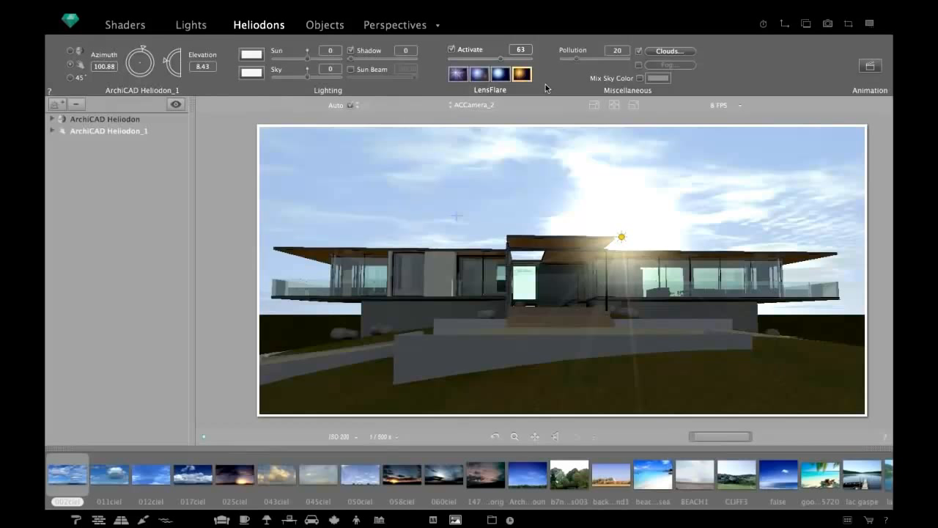
- Create a new perspective from ACCamera_2 and light it with the original ArchiCAD Heliodon
click(396, 27)
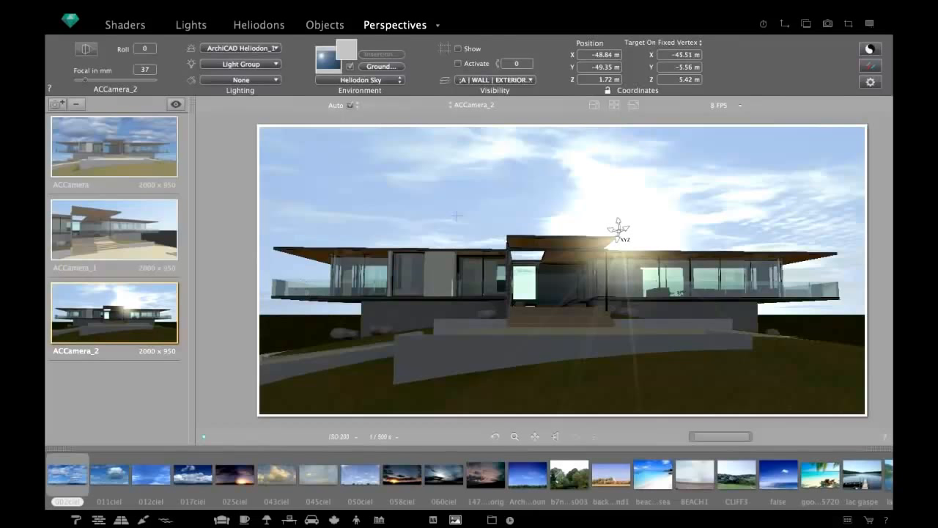
click(57, 104)
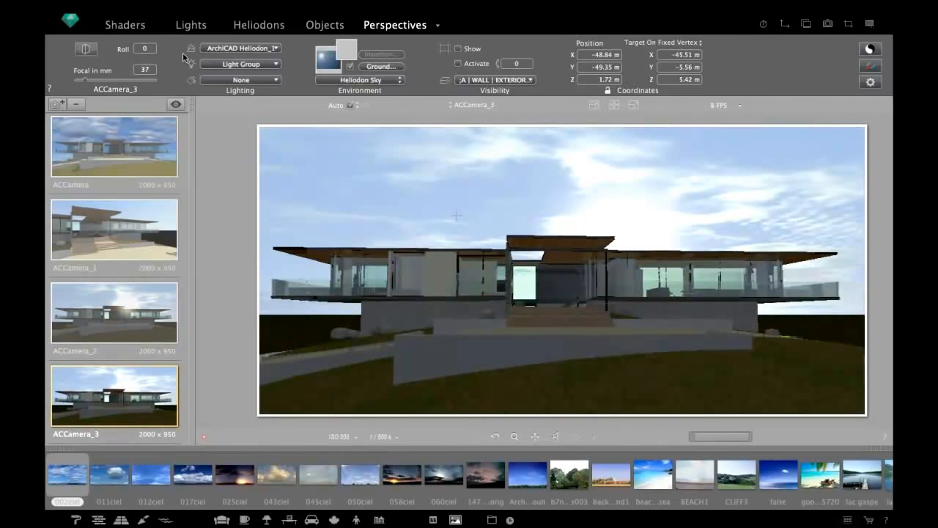
click(240, 47)
click(238, 71)
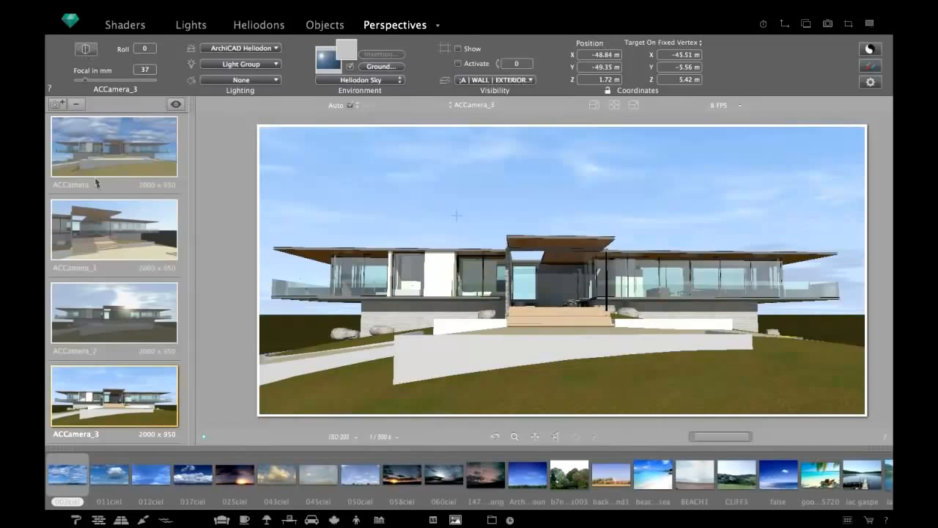
- Turn on two-point perspective for ACCamera_1 and slightly adjust its viewpoint, then return to ACCamera_3
click(115, 217)
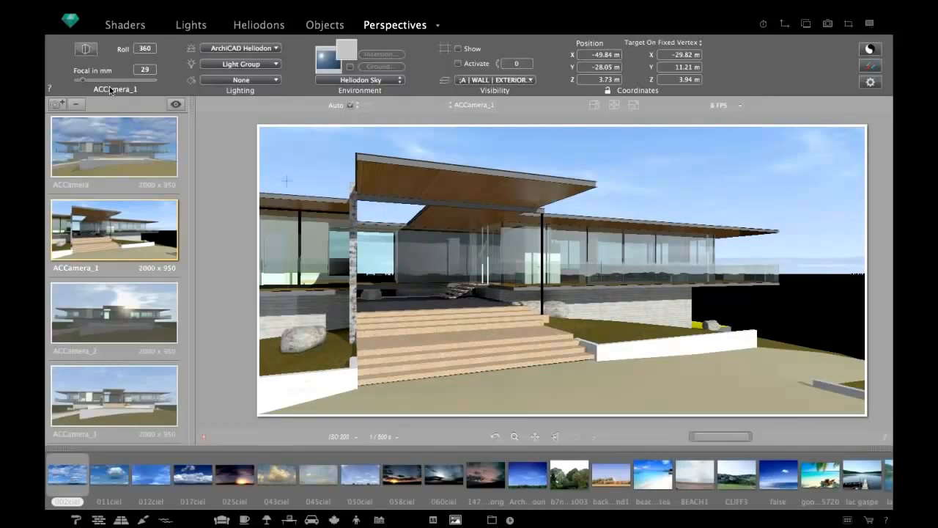
click(88, 50)
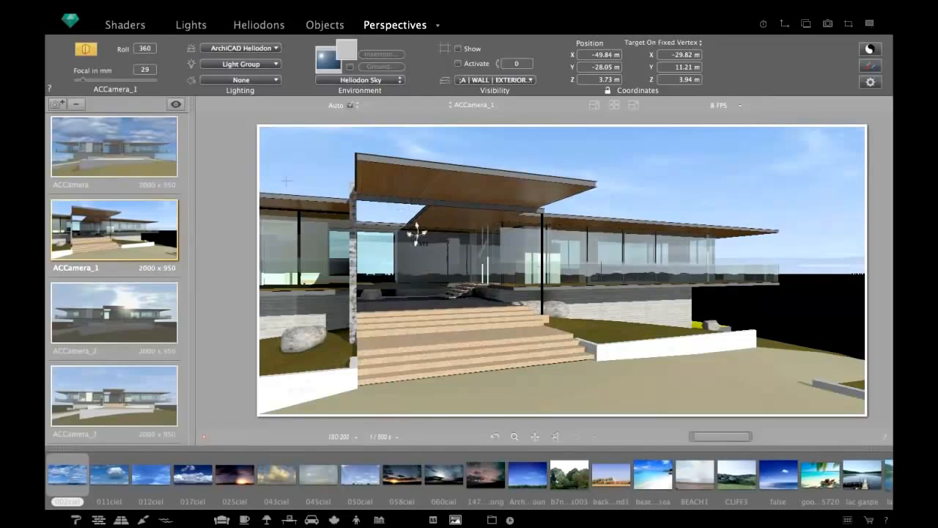
mouse_move(415, 247)
mouse_down()
mouse_move(436, 251)
mouse_move(424, 252)
mouse_up()
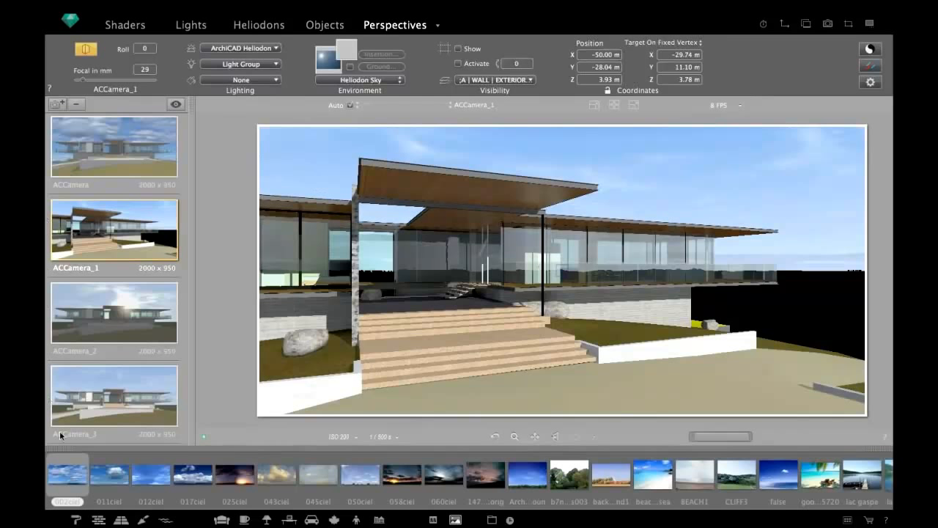
click(116, 410)
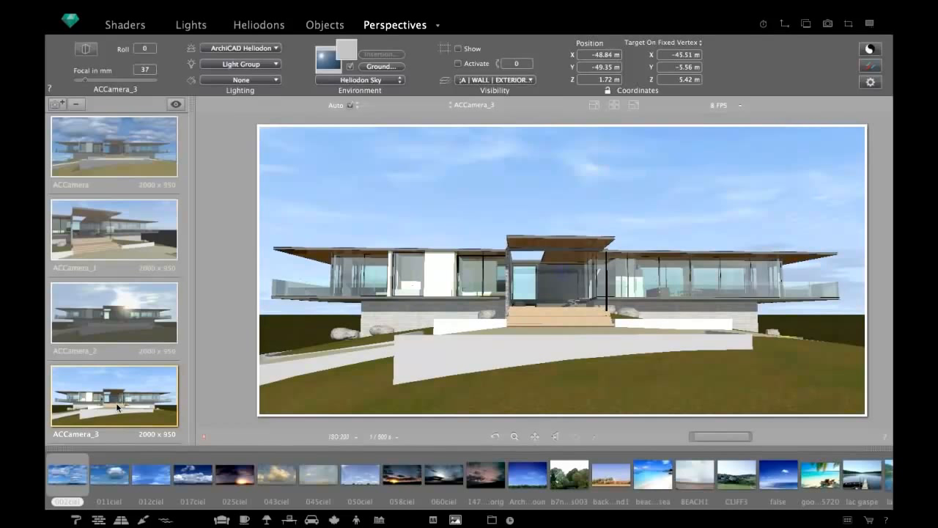
- Hide the A | ROOF | ACCESSORIES.3D layer in the ACCamera_3 perspective and show it again
click(511, 80)
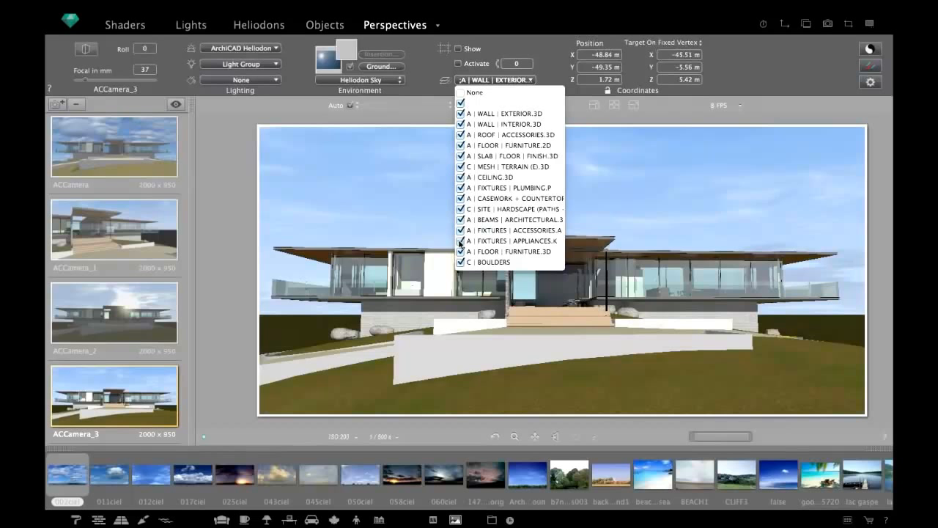
click(461, 135)
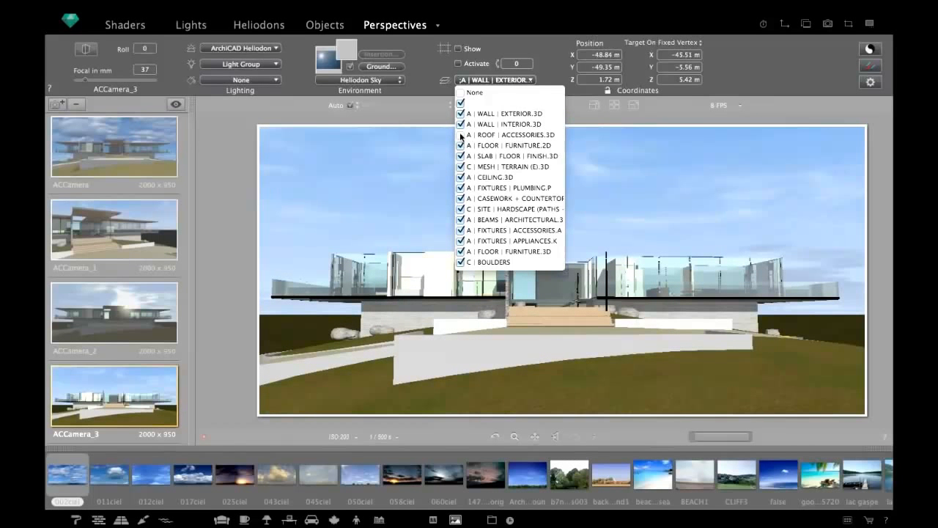
click(460, 180)
click(461, 179)
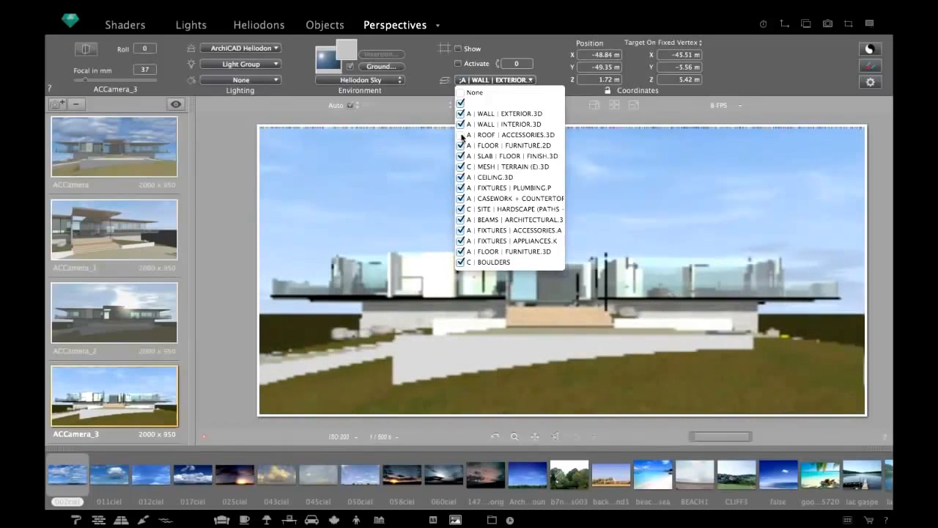
click(461, 135)
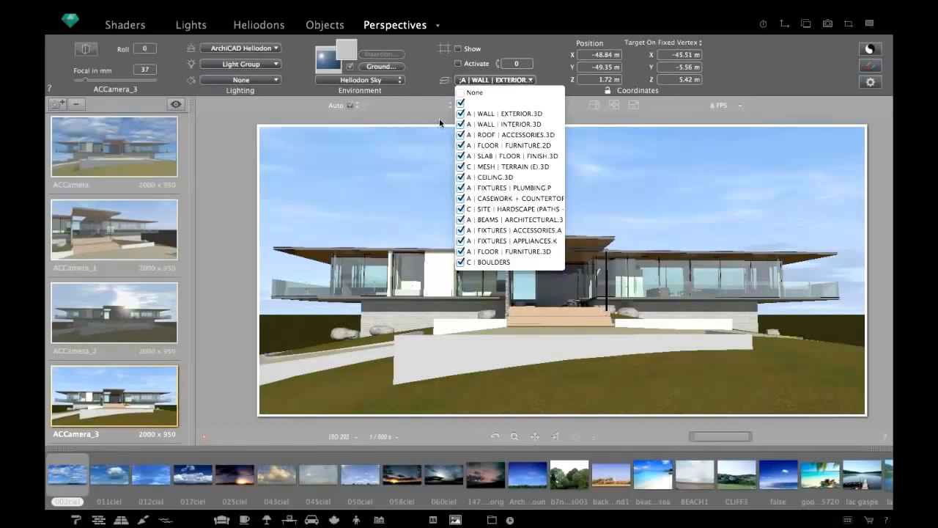
click(440, 118)
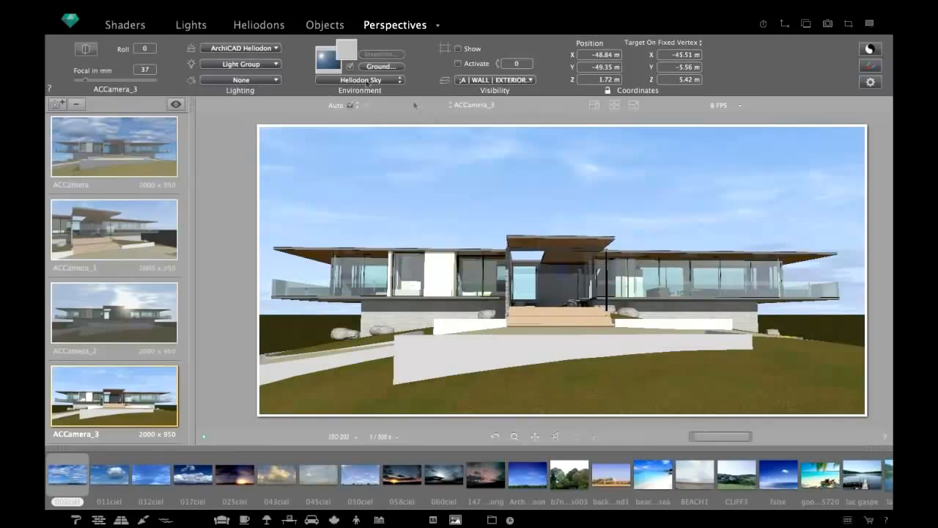
- Add a new layer named Objects and make it the default layer for inserted objects
click(320, 25)
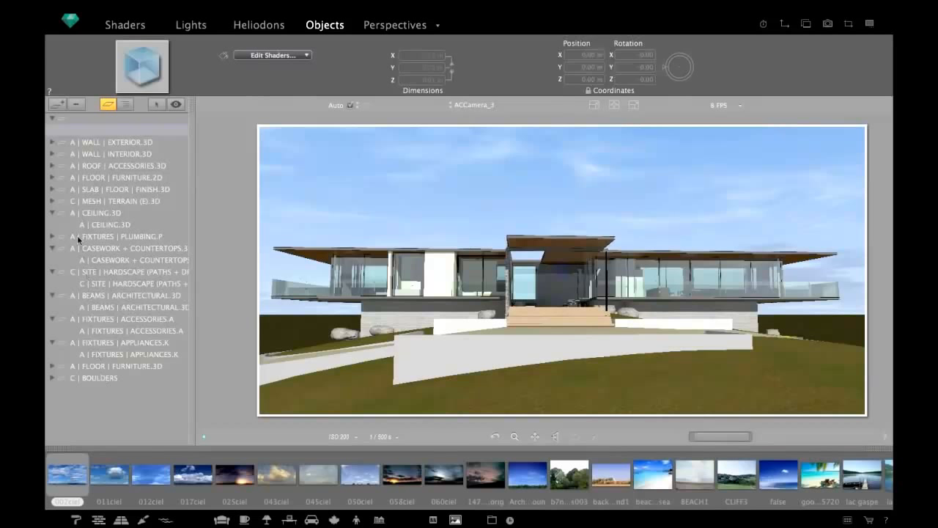
click(57, 105)
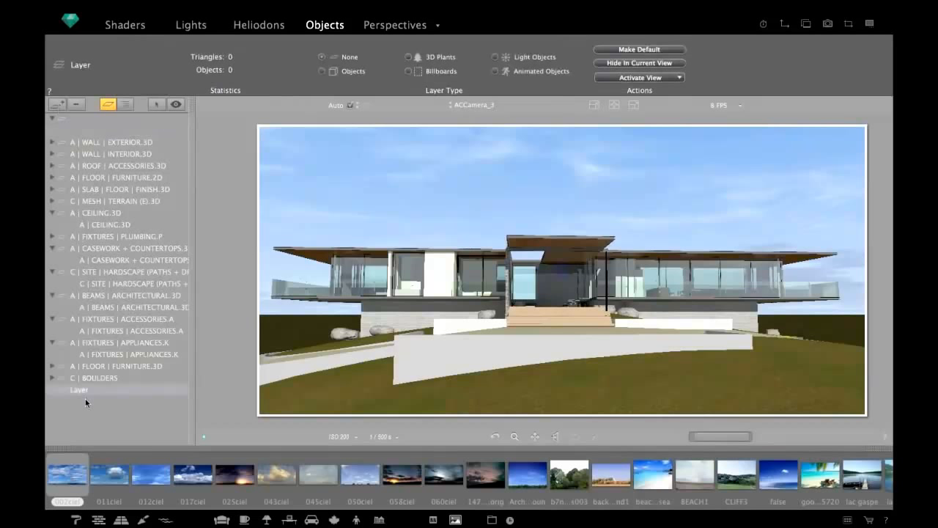
double_click(78, 389)
text(Ot)
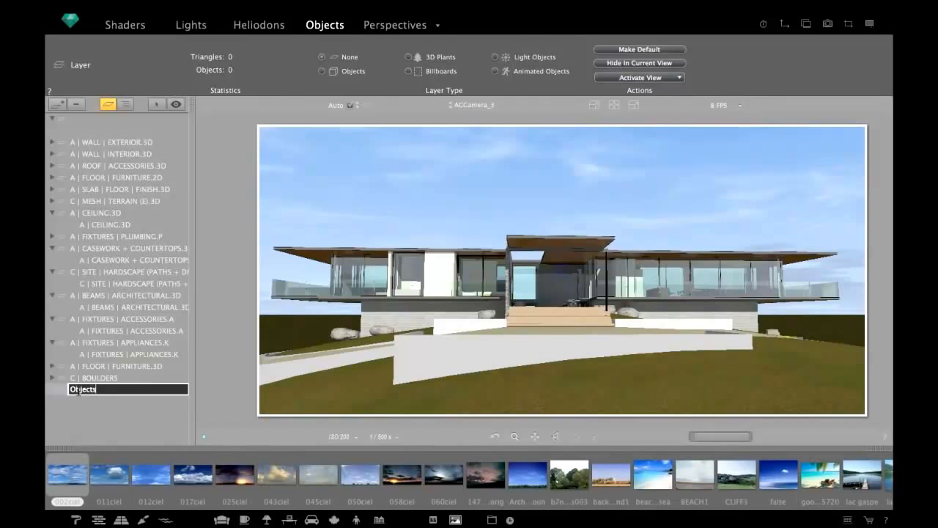
key(Return)
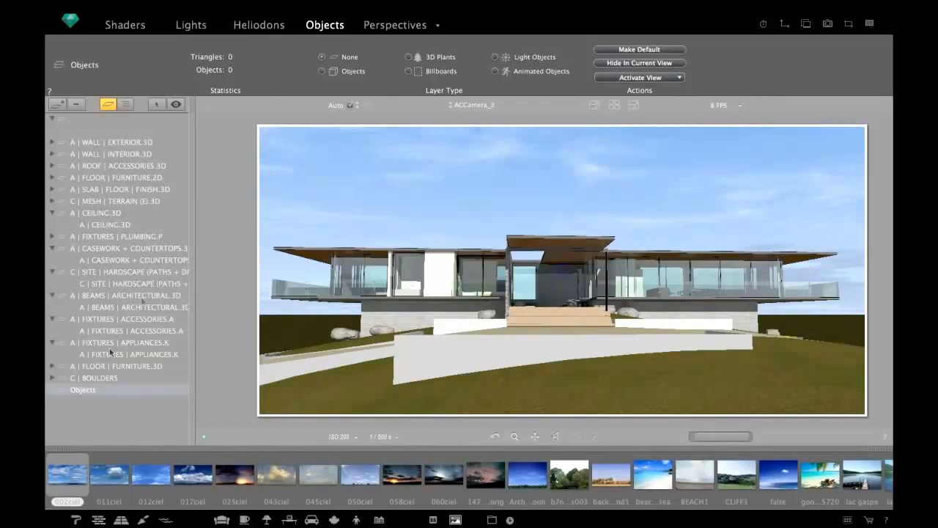
click(367, 105)
click(370, 252)
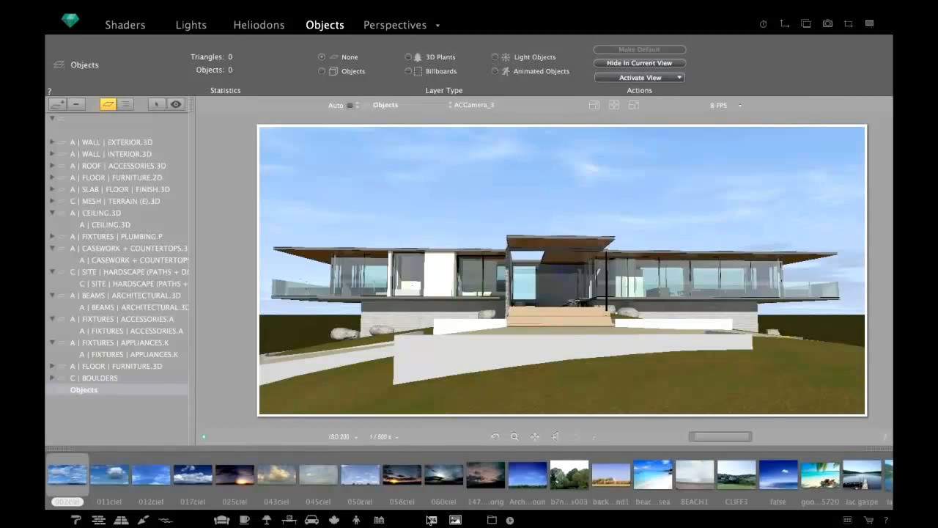
- Insert an English Holly 4.2' bush in front of the white retaining wall and scale its height to 1.77 m
click(335, 519)
click(335, 520)
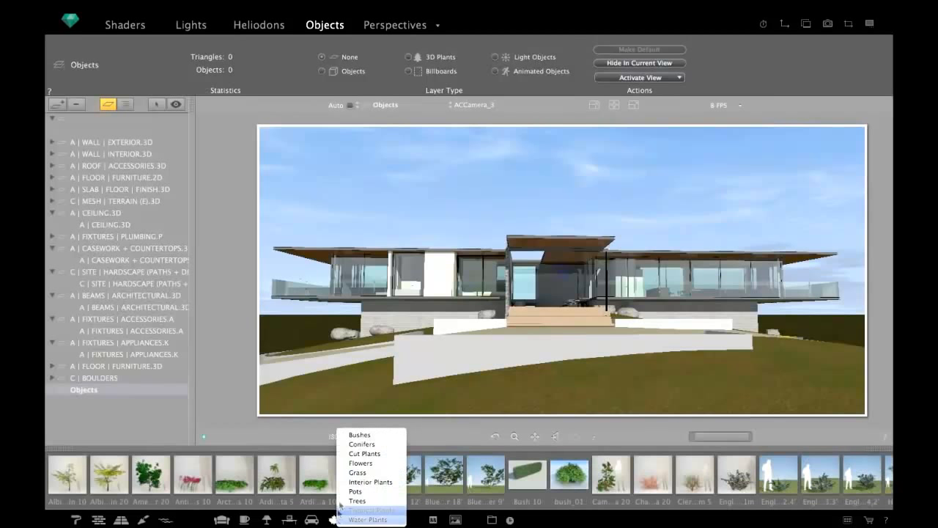
click(363, 440)
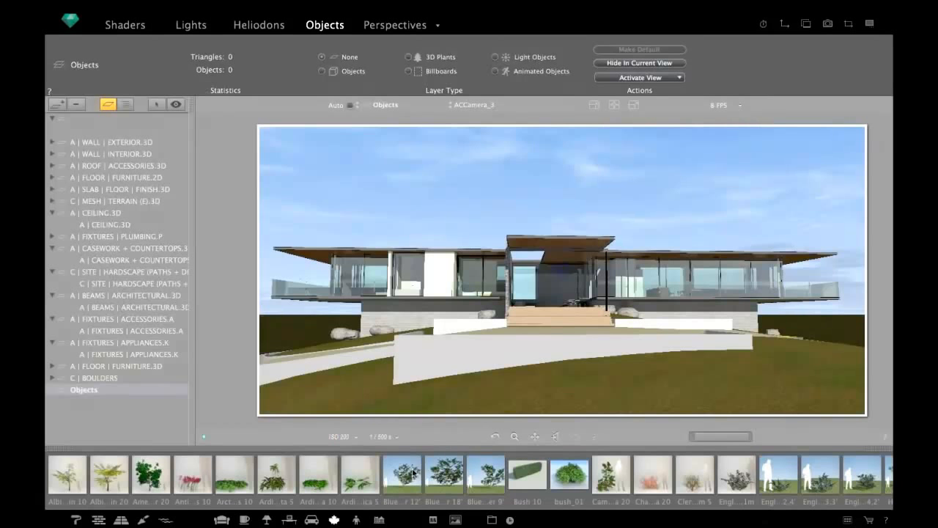
scroll(418, 473, right, 5)
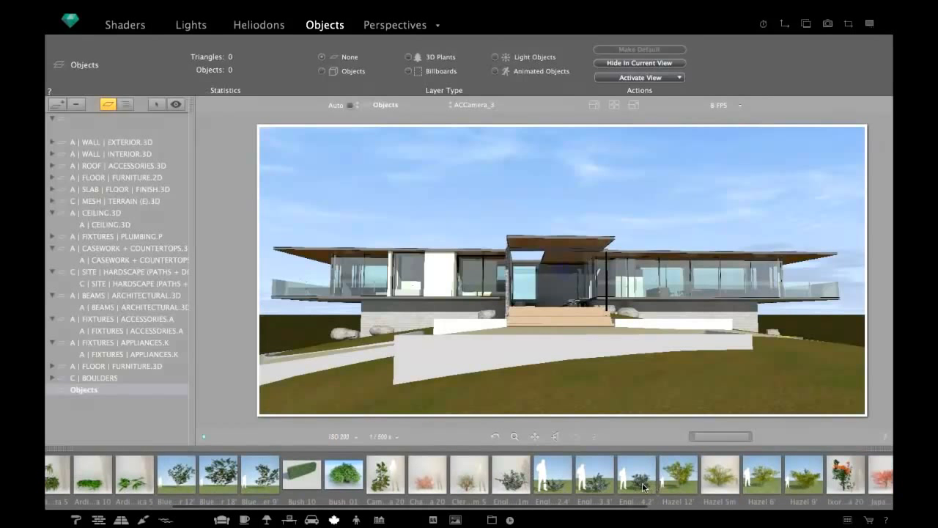
drag(642, 484, 464, 380)
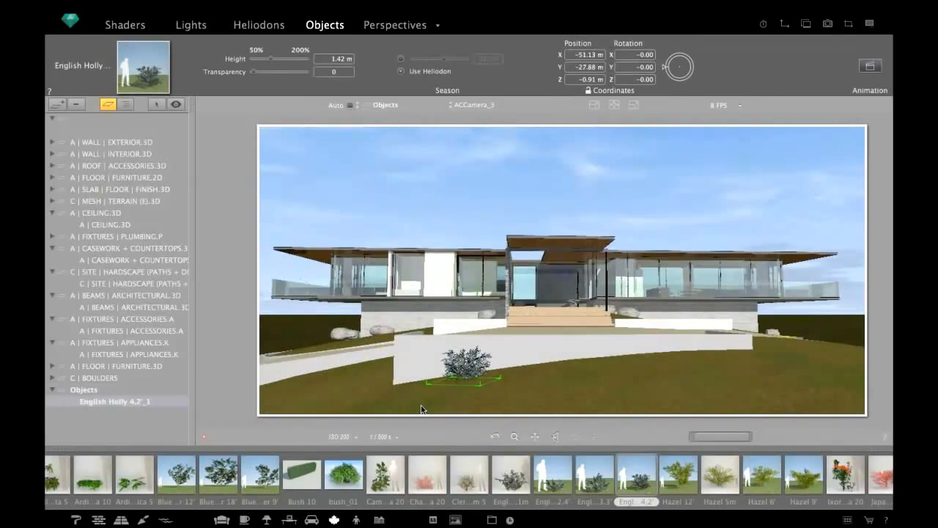
click(456, 383)
drag(464, 345, 465, 336)
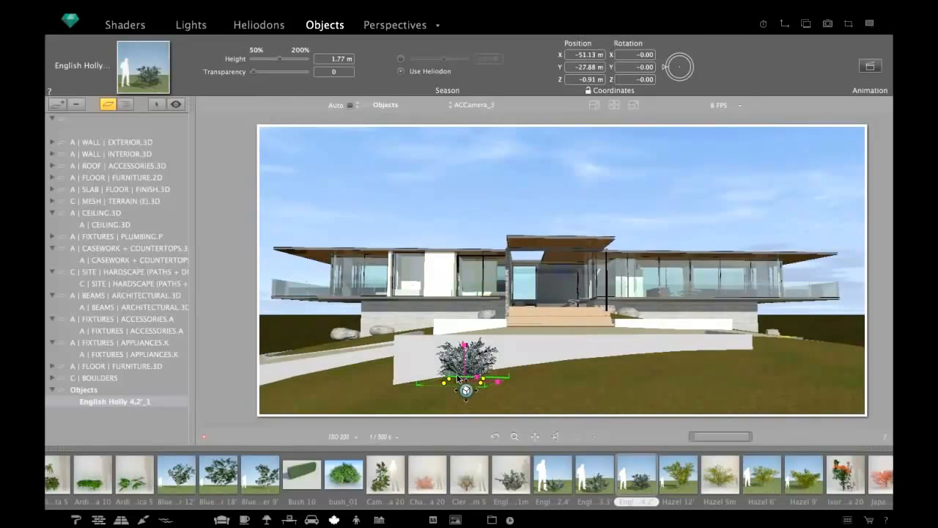
- In the 2D top view, start a duplication path from the holly bush to a point beside the terrace's opposite edge
click(783, 26)
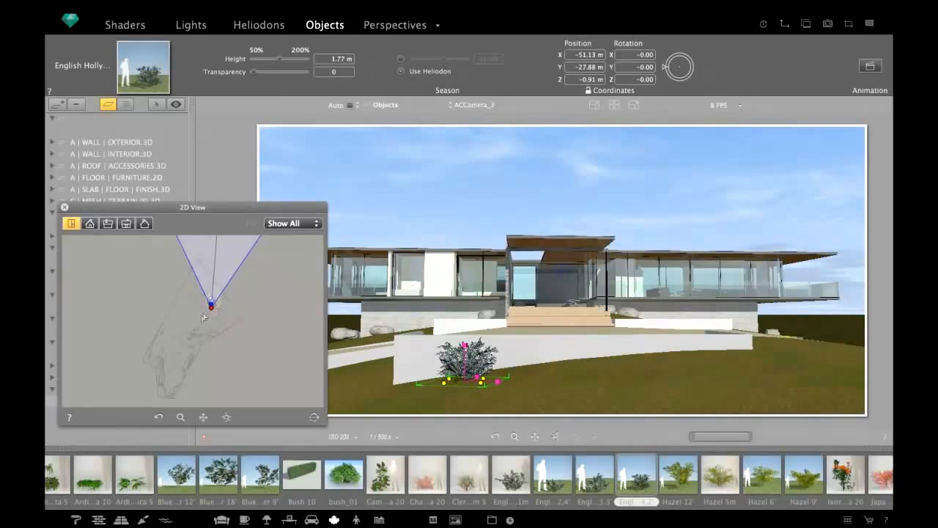
scroll(205, 315, up, 2)
scroll(220, 281, up, 3)
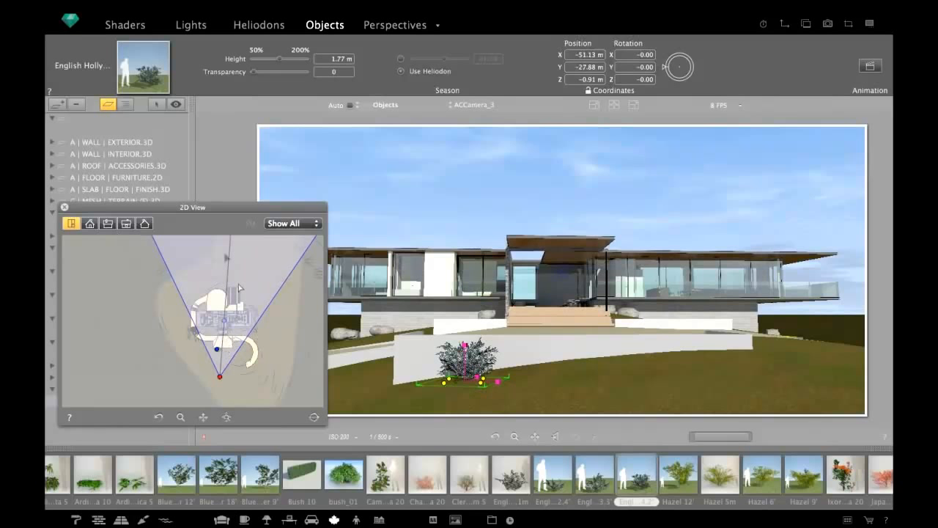
scroll(236, 342, up, 4)
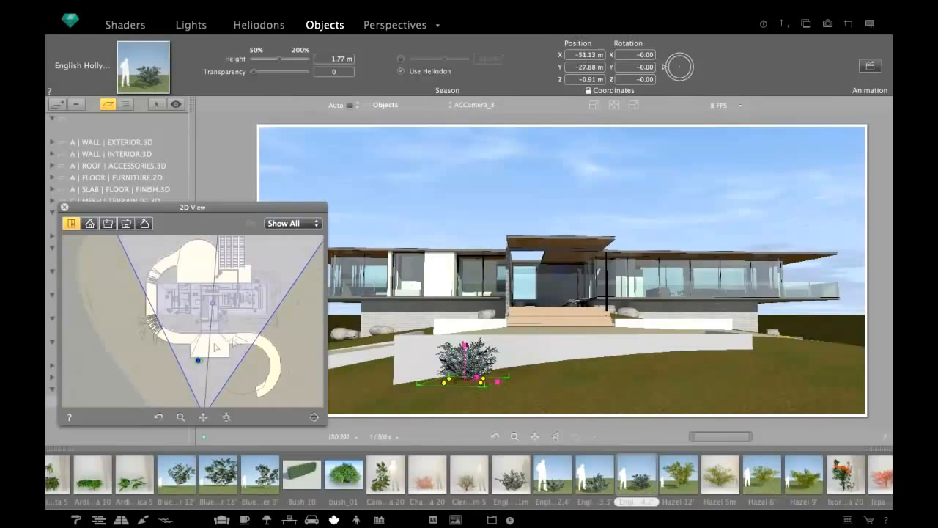
scroll(193, 375, up, 3)
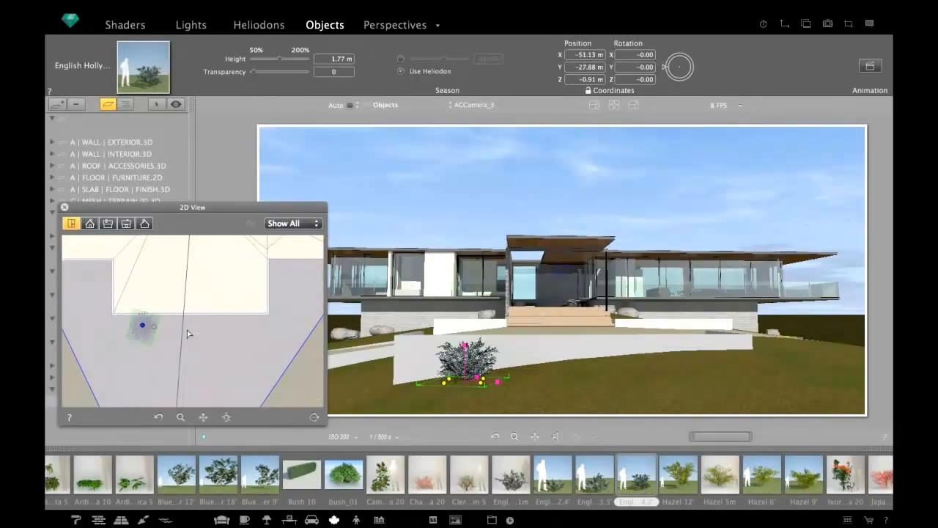
drag(210, 289, 173, 309)
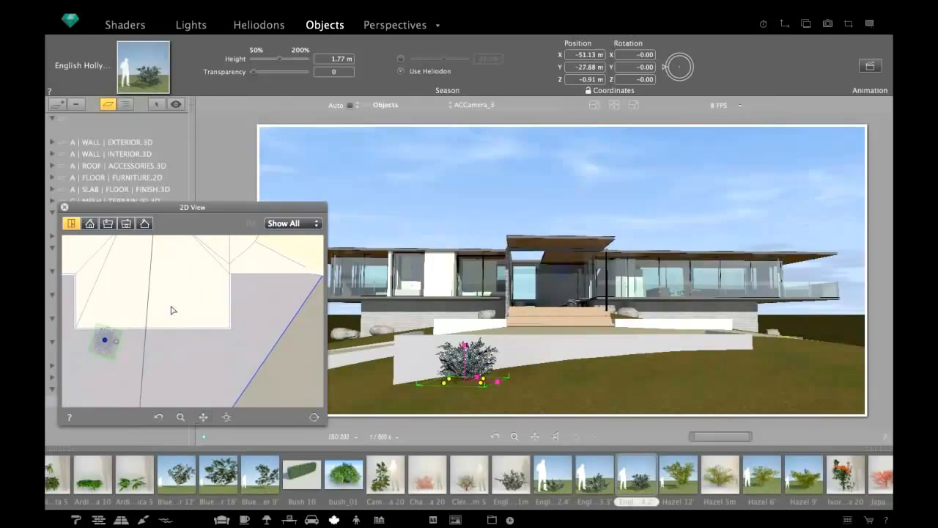
click(105, 339)
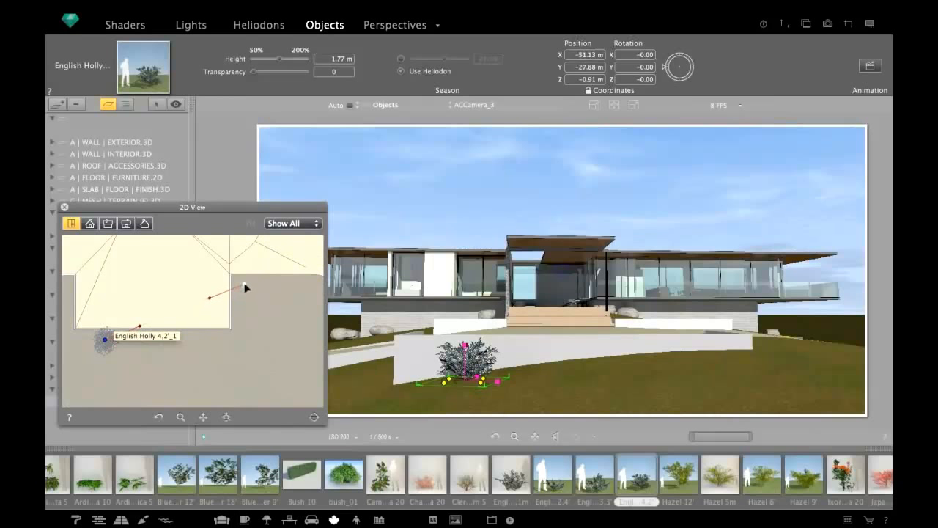
drag(210, 299, 248, 330)
- Add a control point to the duplication path and curve it around the terrace corner to distribute the holly copies
right_click(201, 322)
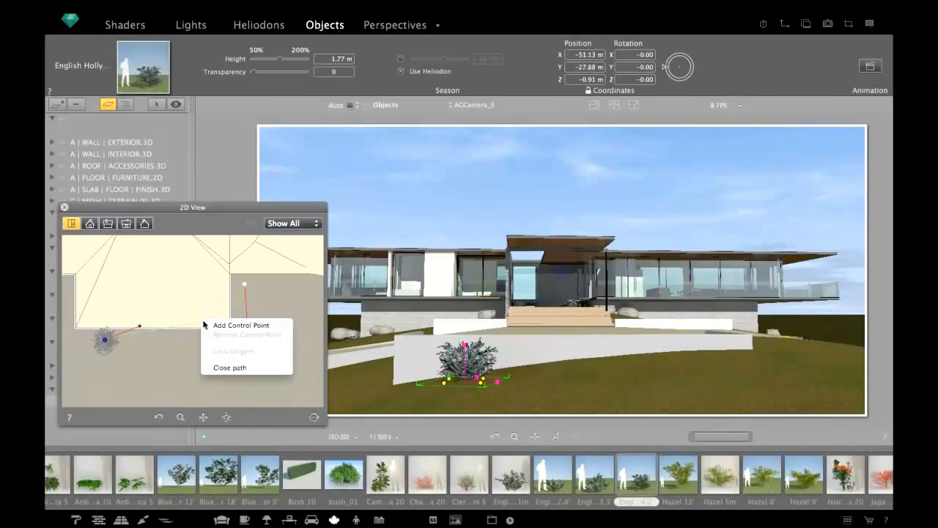
click(213, 327)
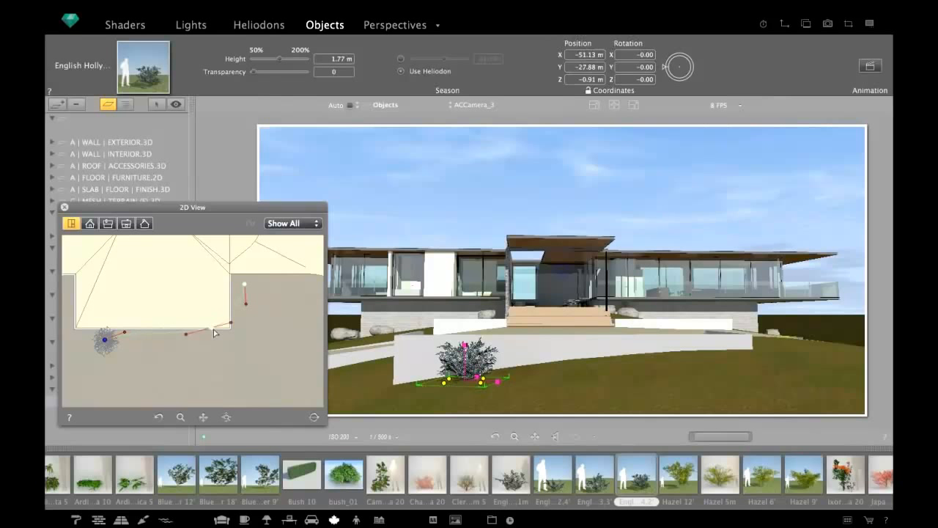
drag(213, 329, 244, 303)
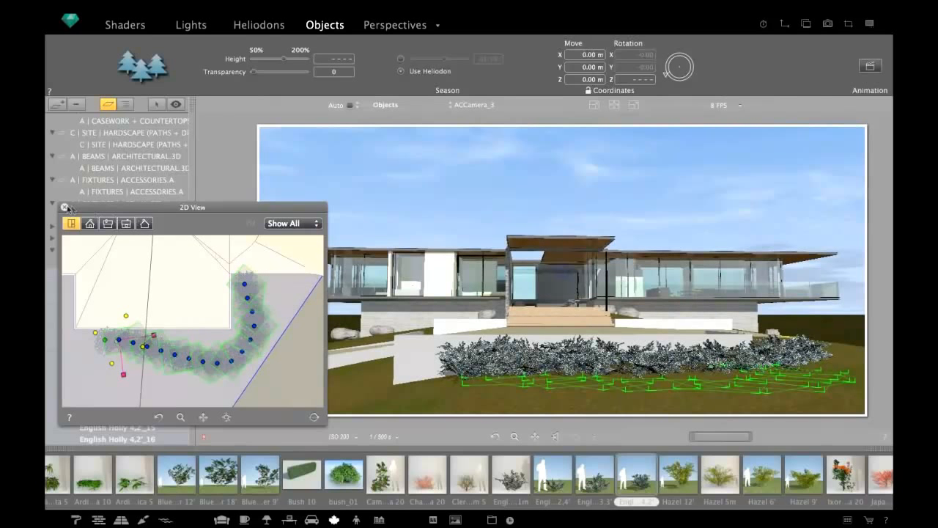
- Close the 2D view and apply gravity to the selected English Holly copies so they sit on the terrain before the retaining wall
click(64, 208)
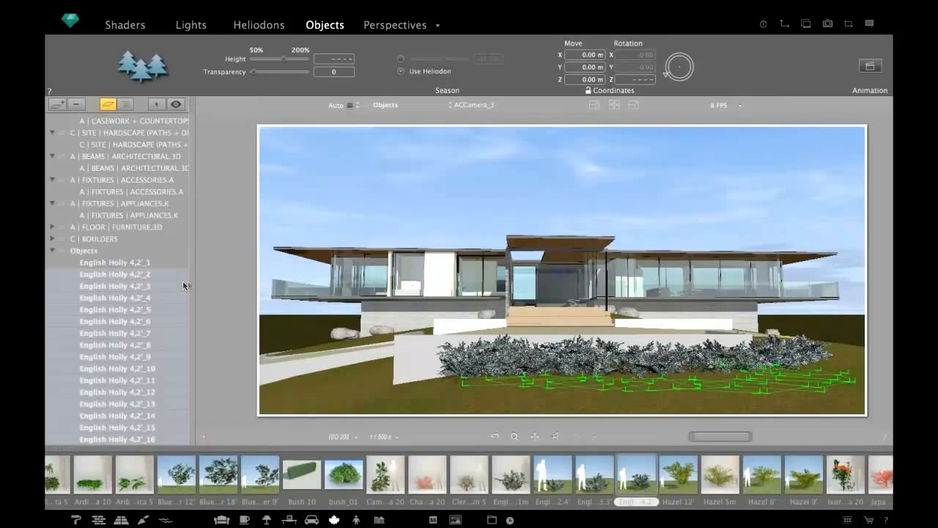
click(545, 392)
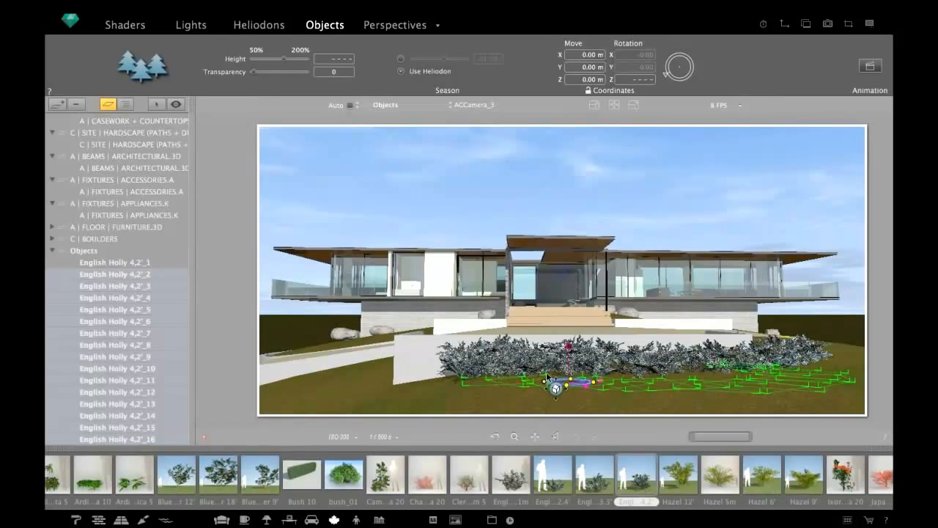
drag(545, 371, 542, 361)
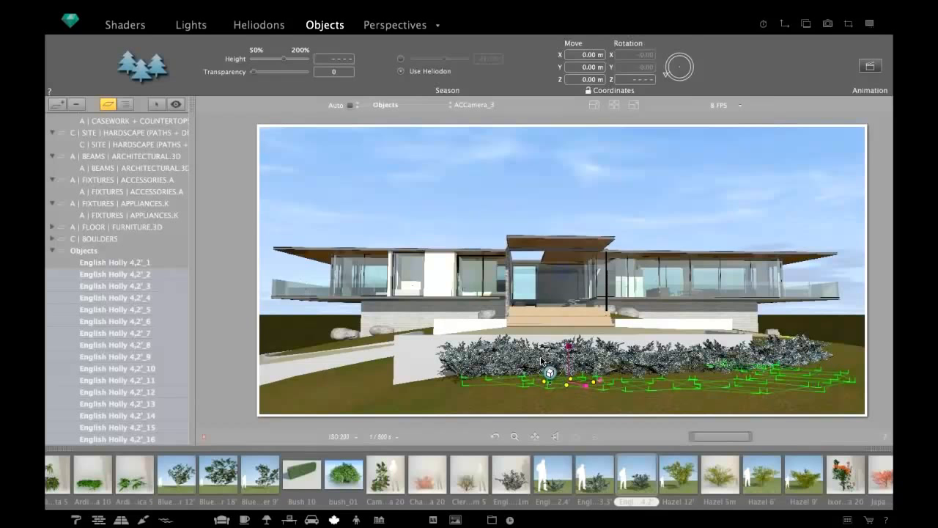
right_click(541, 360)
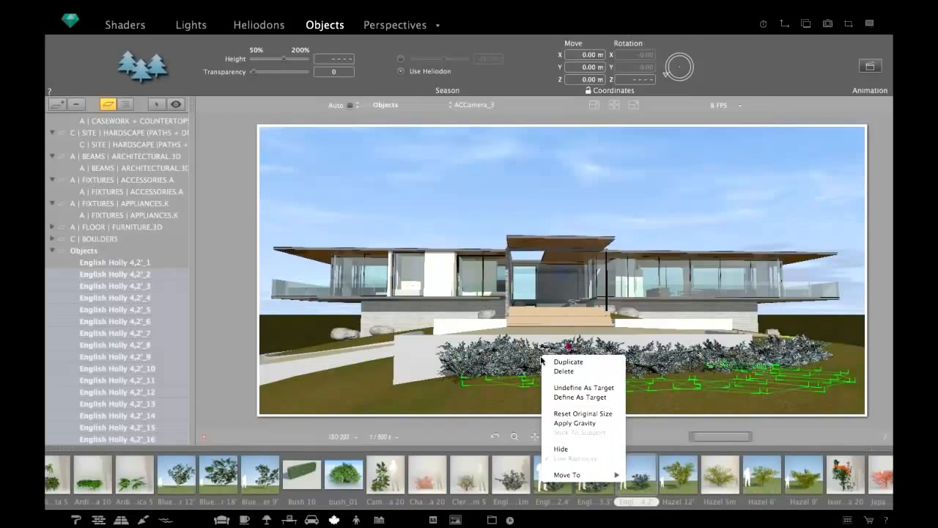
click(569, 424)
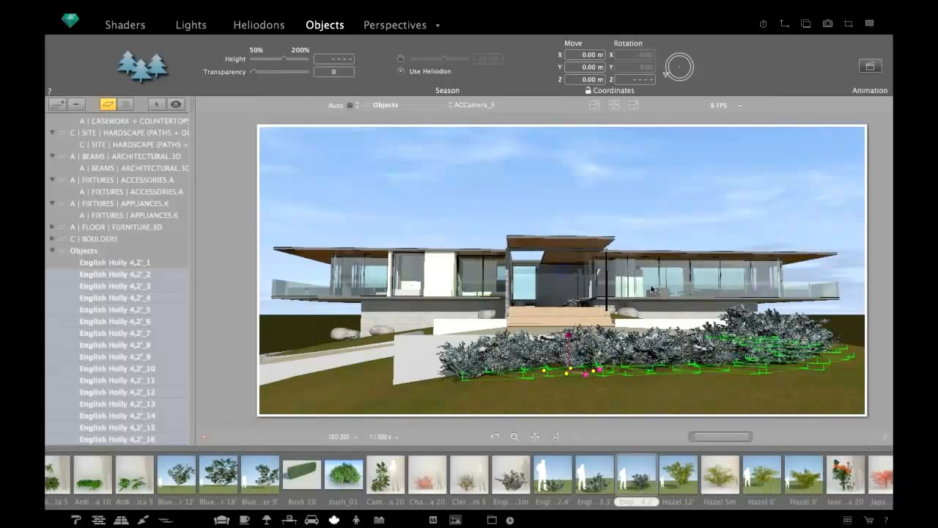
- Bring the camera inside the house to frame the dining area, and hide the A | FLOOR | FURNITURE.3D layer in the current view
scroll(645, 281, up, 10)
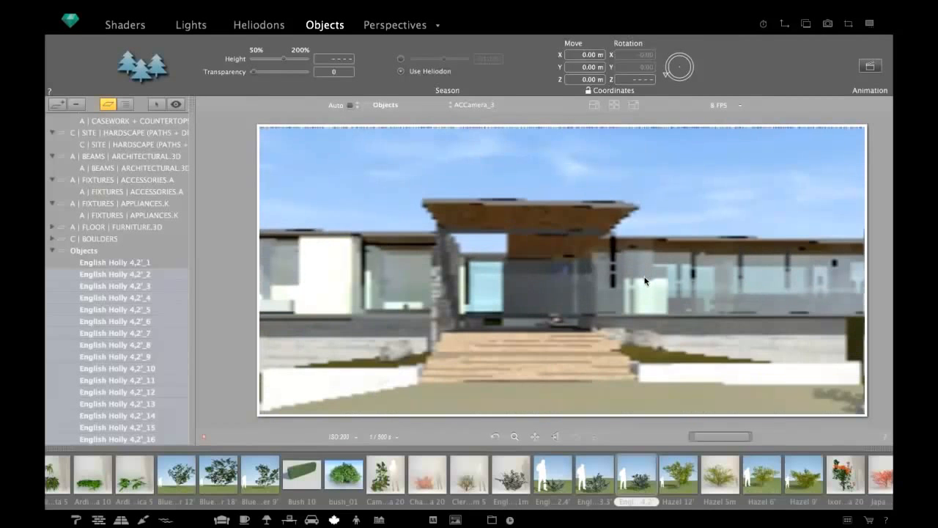
scroll(735, 292, up, 10)
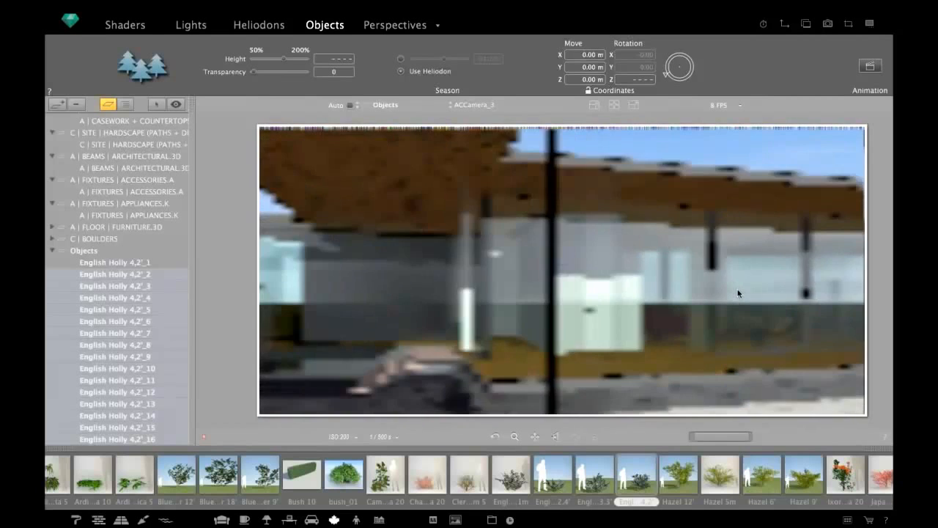
scroll(733, 293, up, 10)
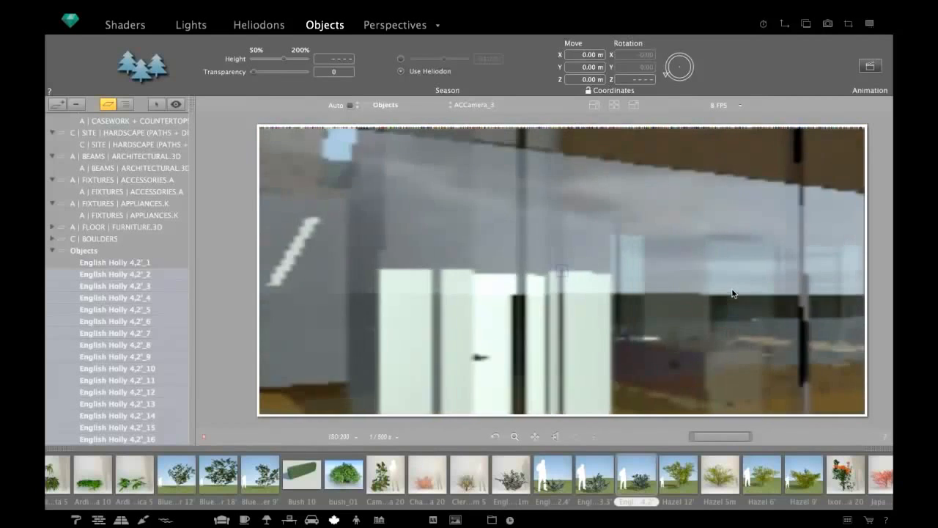
drag(732, 290, 603, 288)
scroll(699, 309, up, 3)
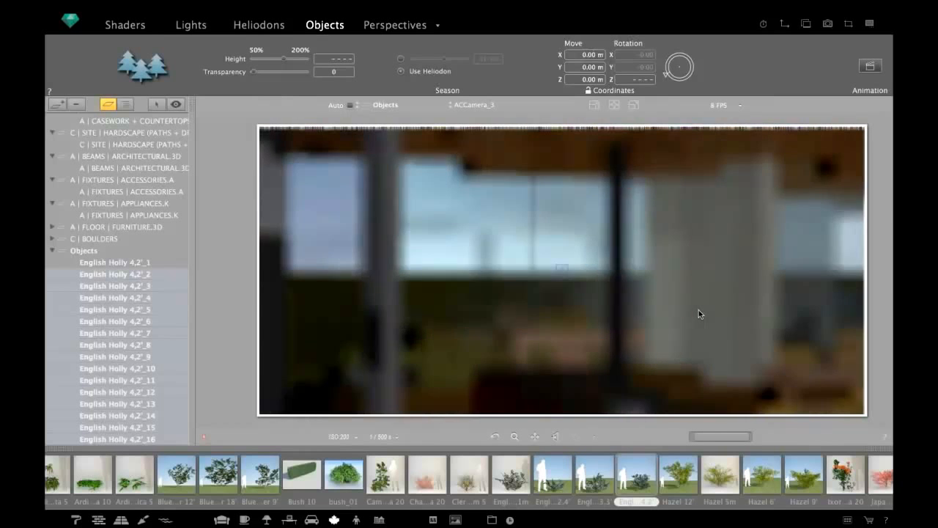
scroll(683, 313, up, 3)
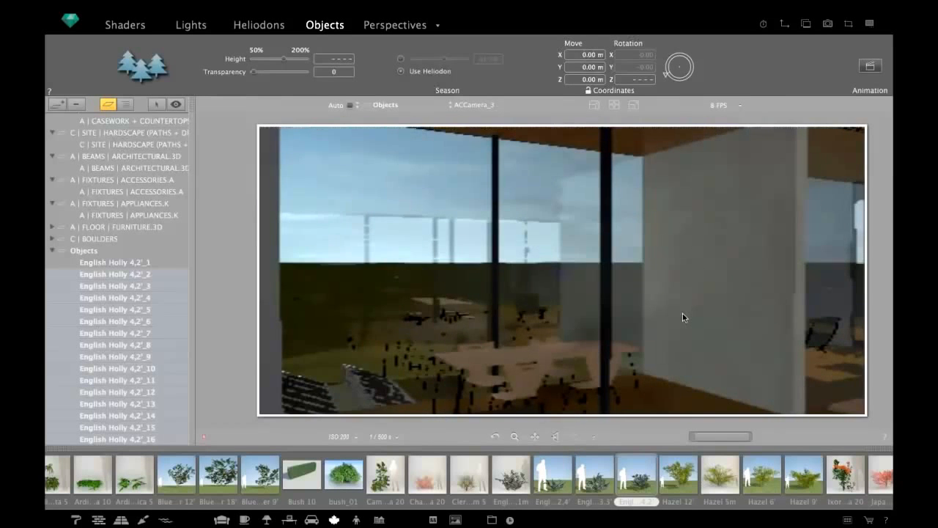
drag(637, 350, 330, 359)
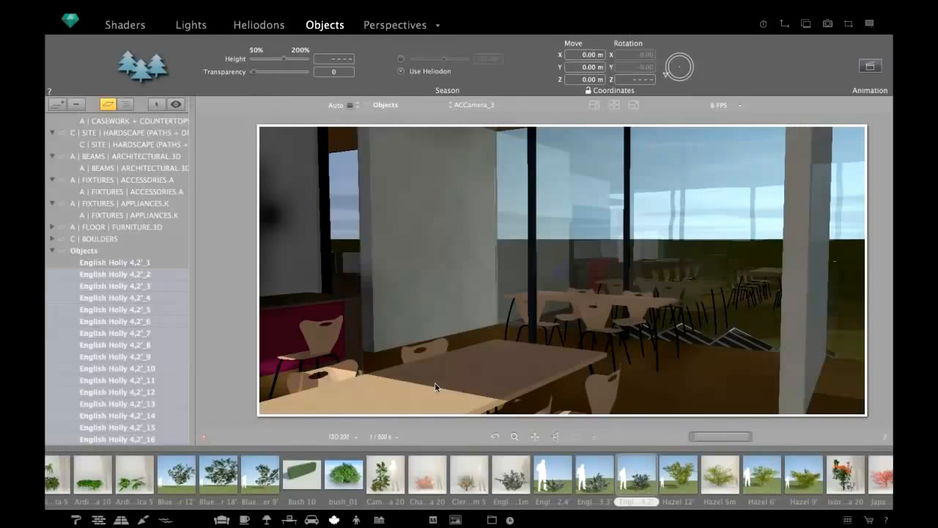
right_click(88, 226)
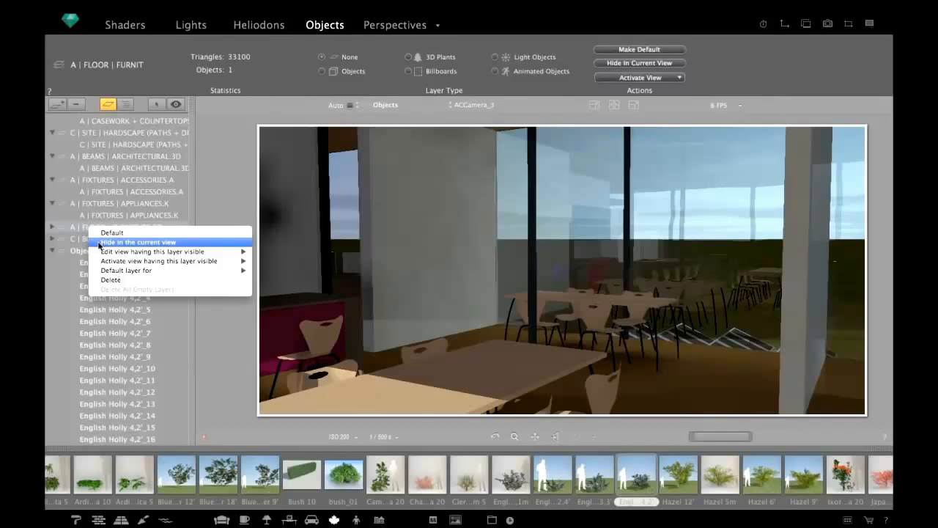
click(99, 242)
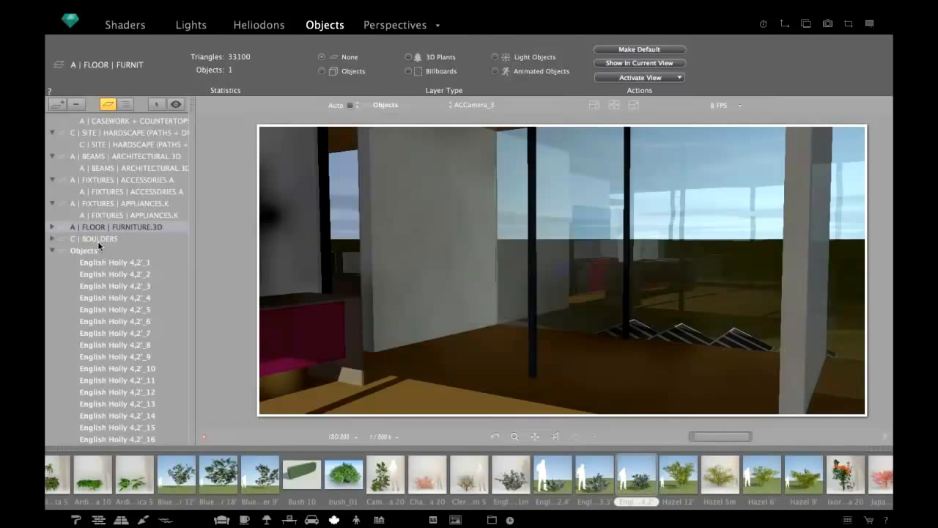
- Insert the table and chairs set from the Tables furniture library onto the wooden floor beside the glass wall
click(222, 520)
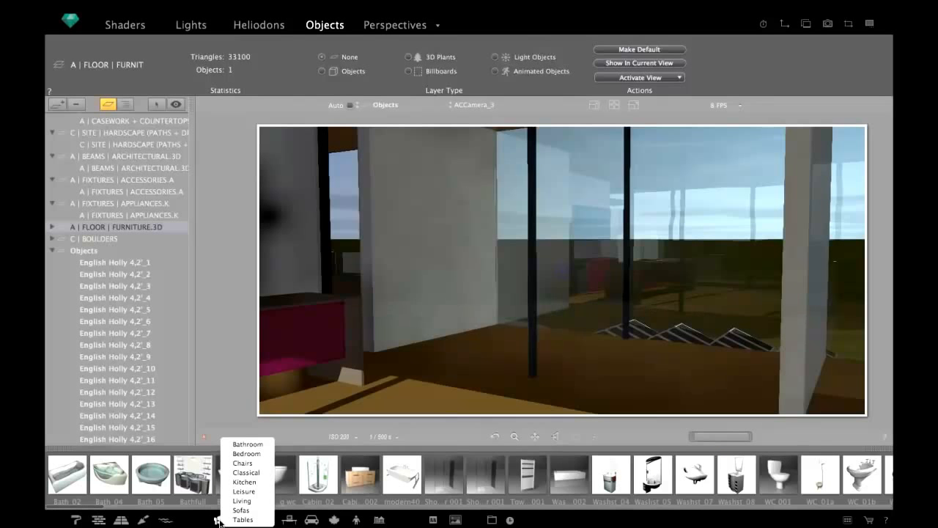
click(225, 521)
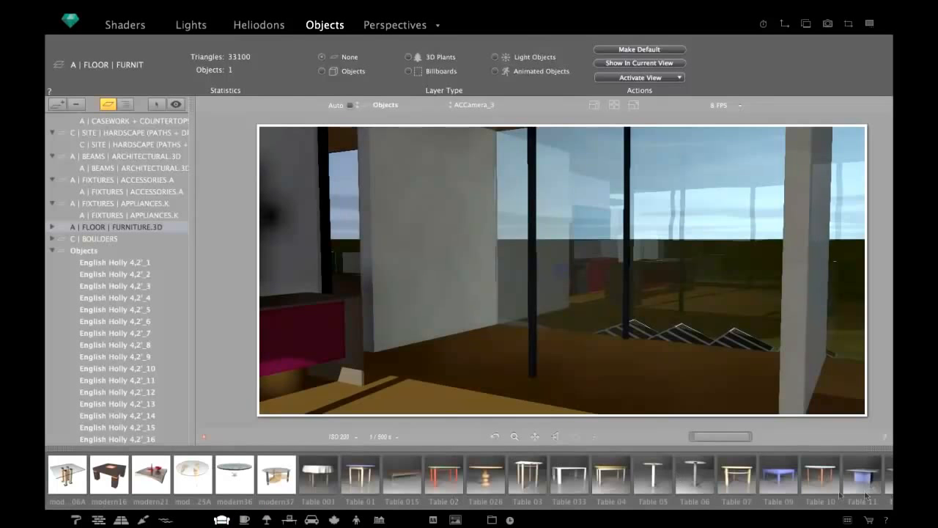
scroll(807, 477, right, 3)
drag(870, 476, 612, 345)
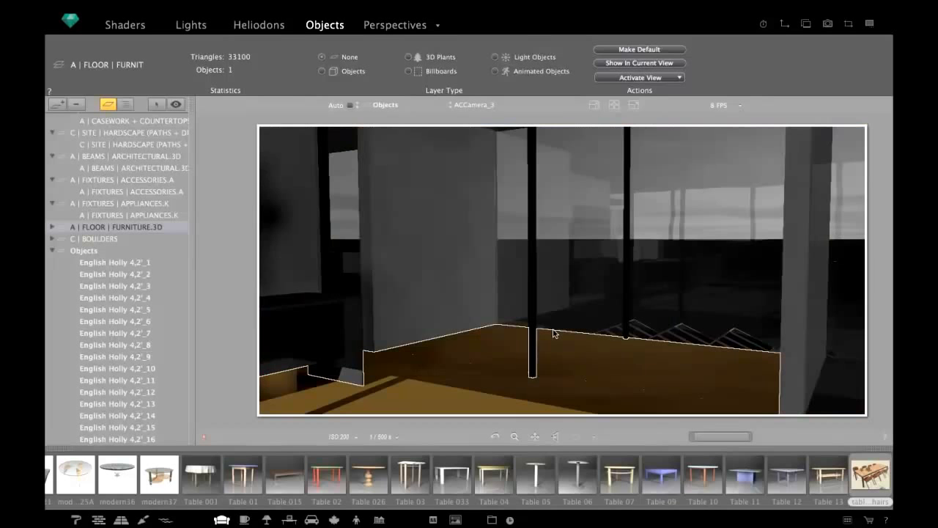
drag(554, 333, 561, 342)
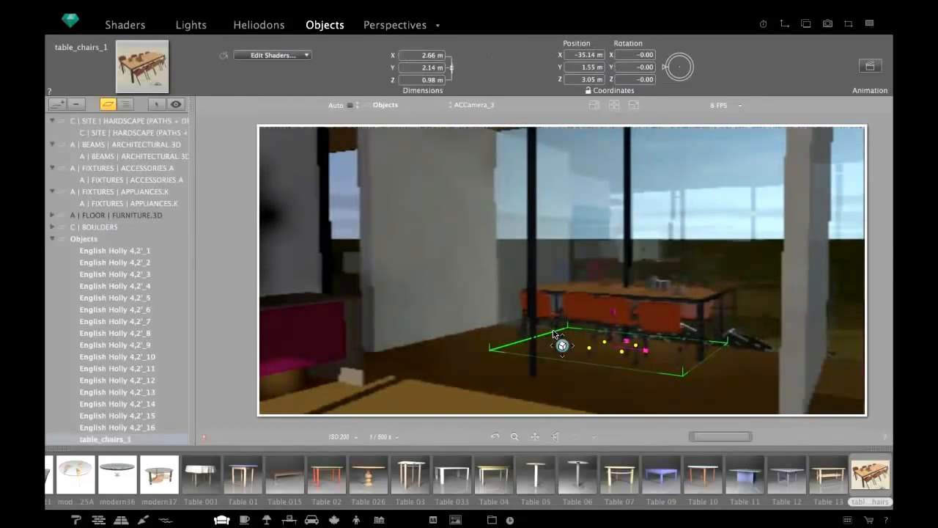
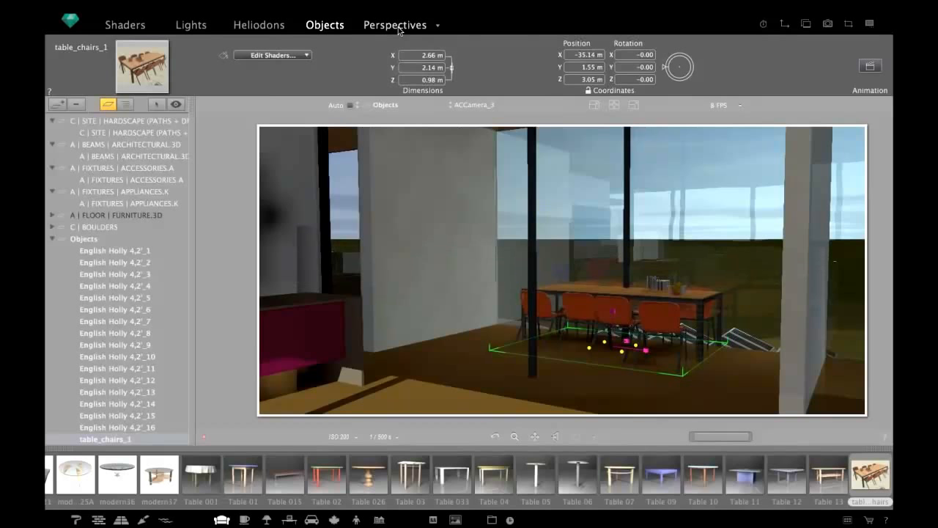
- Create a light group named Living and add a new light to it
click(194, 26)
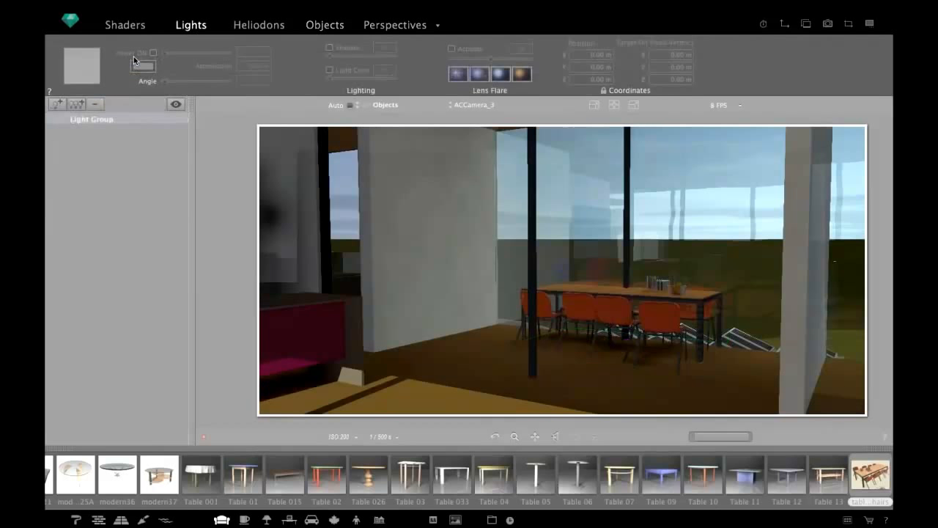
click(59, 104)
double_click(87, 130)
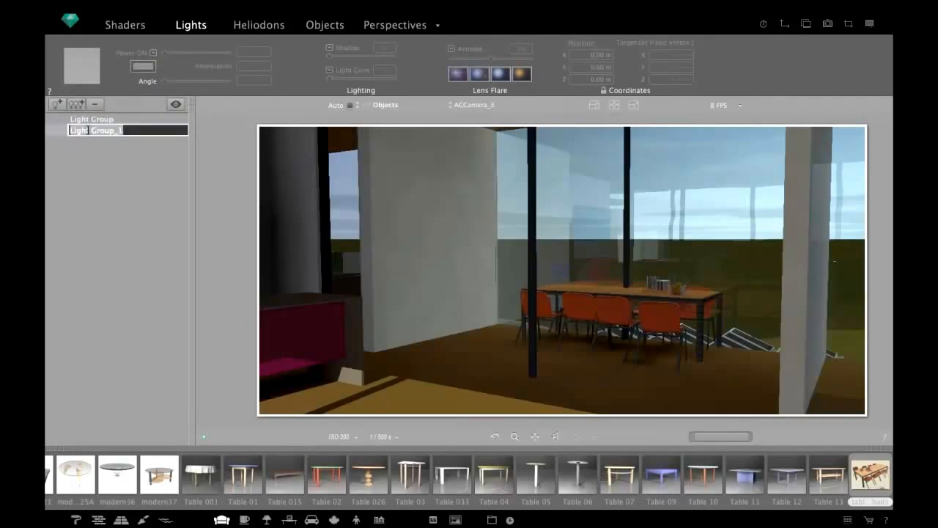
text(Li)
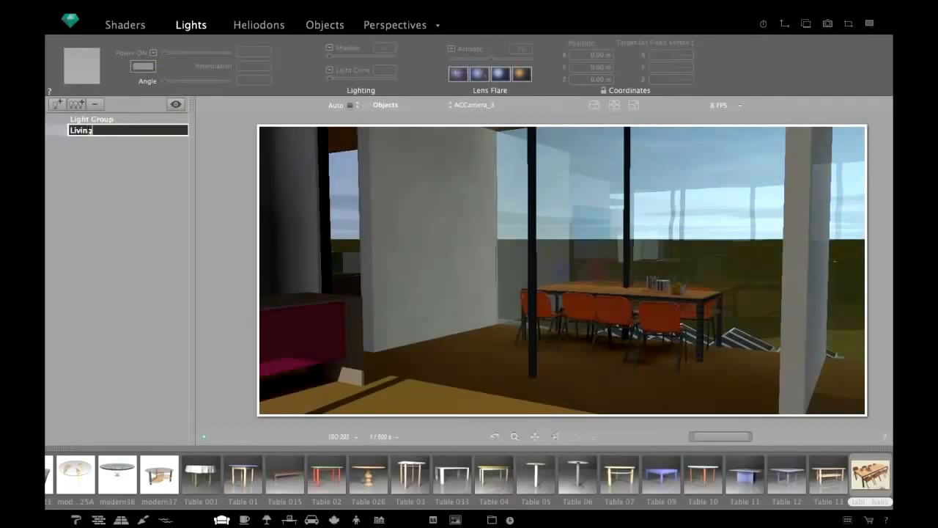
text(ving)
key(Return)
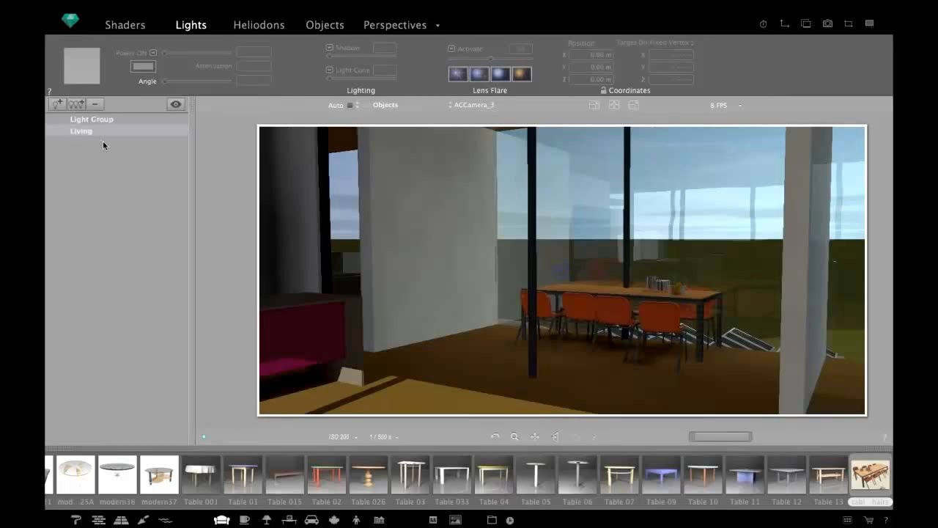
click(56, 103)
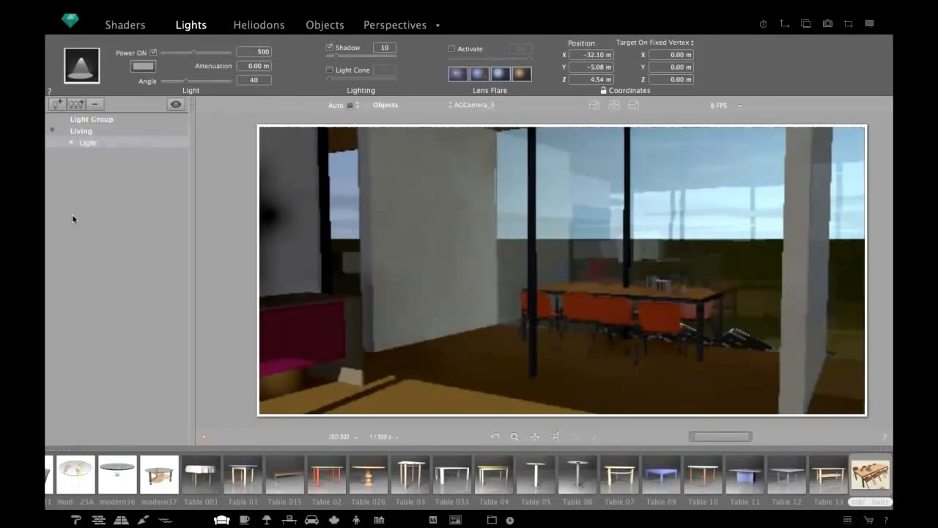
- In the 2D top view, move the light to about X -35.04, Y -1.06 m and its target to about X -33.01, Y -0.64 m
click(784, 25)
scroll(190, 302, down, 3)
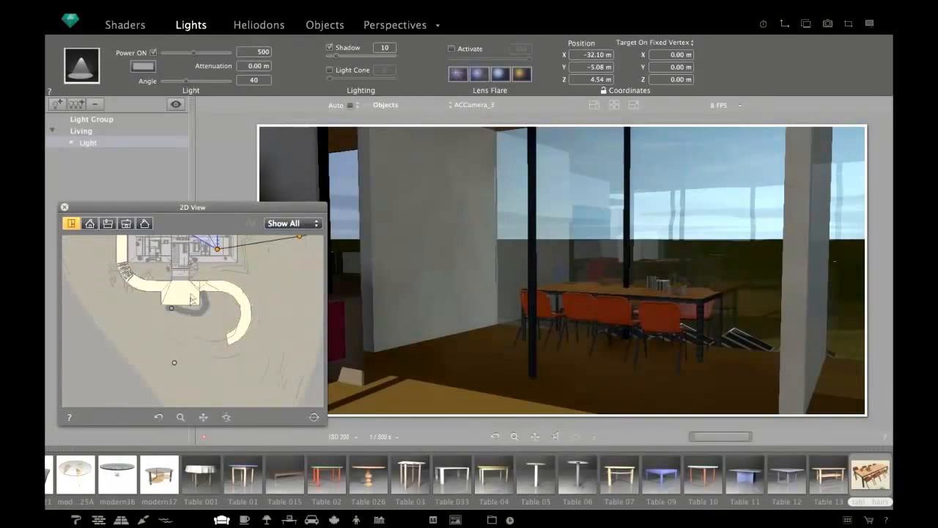
scroll(192, 330, up, 1)
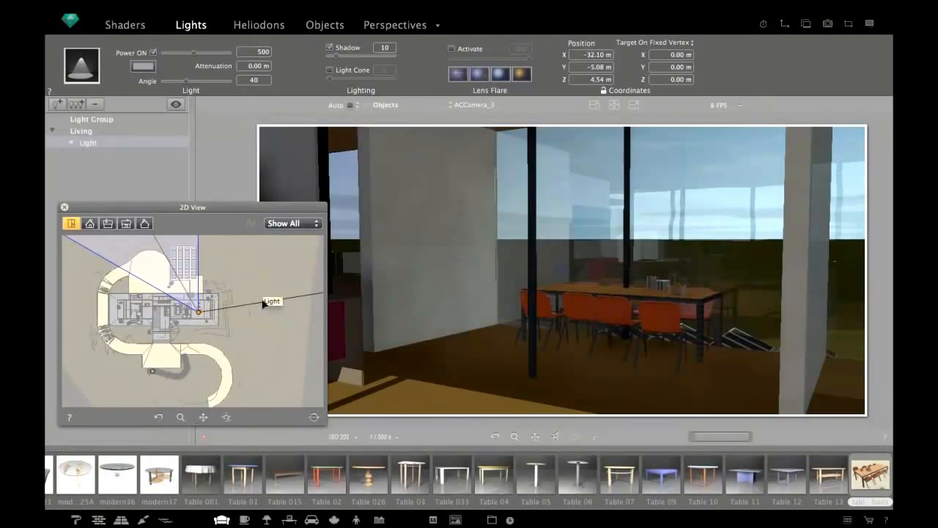
click(216, 313)
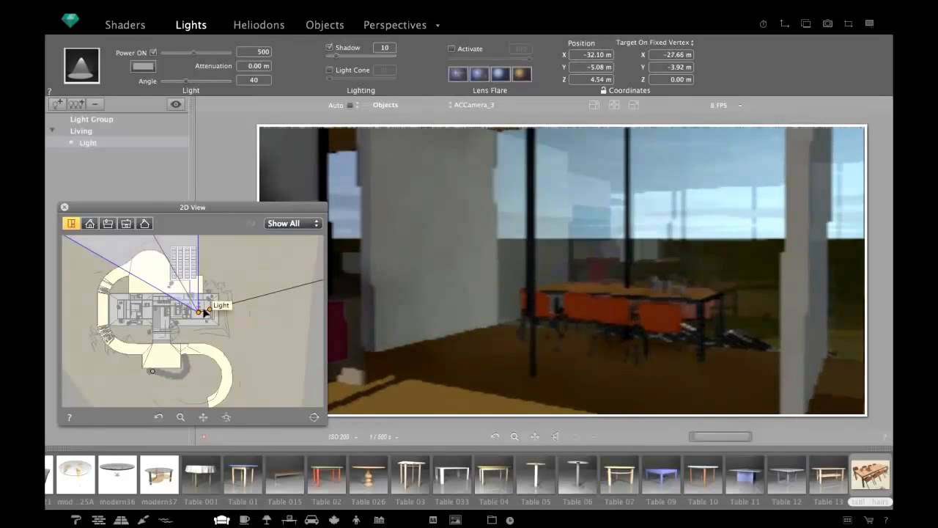
scroll(218, 316, up, 3)
mouse_move(220, 308)
mouse_down()
mouse_move(189, 306)
mouse_move(180, 269)
mouse_move(166, 273)
mouse_up()
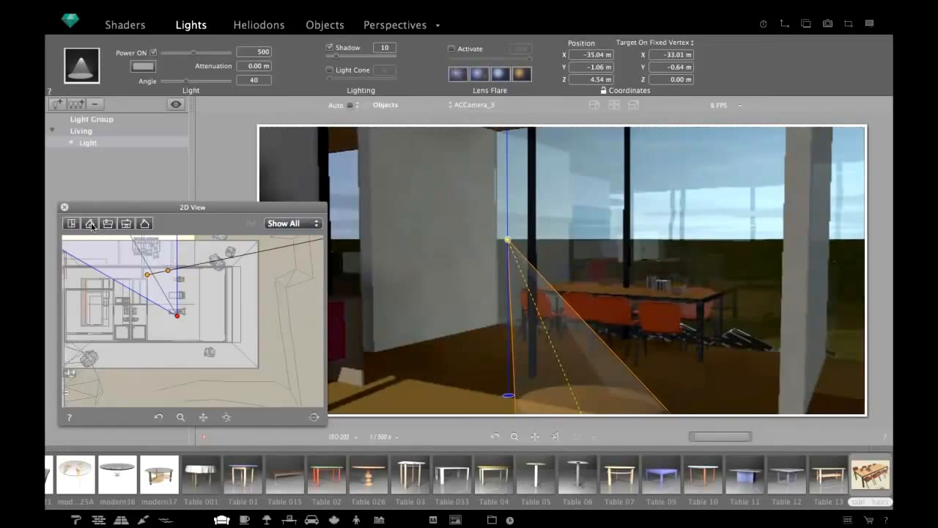
- In a 2D elevation view, raise the light's target close to the interior floor, at about X -34.73, Z 3.23 m
click(89, 223)
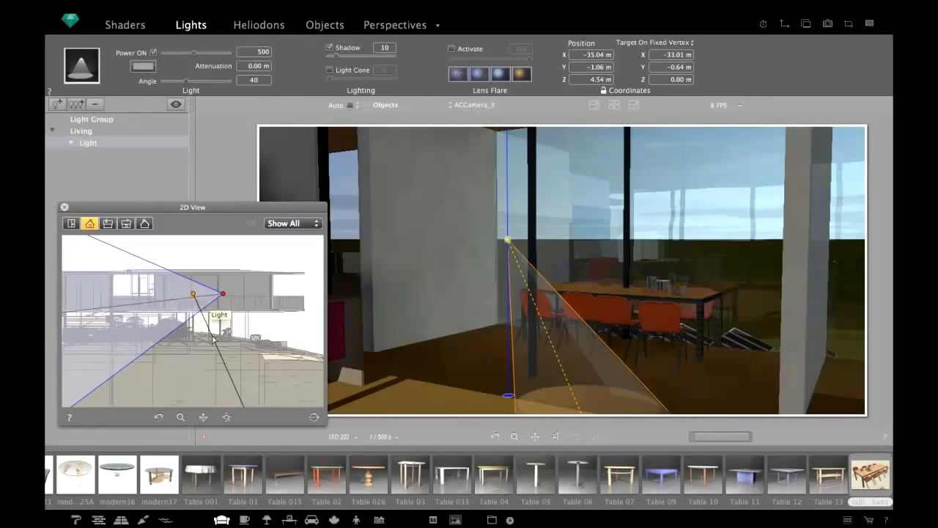
drag(214, 339, 197, 306)
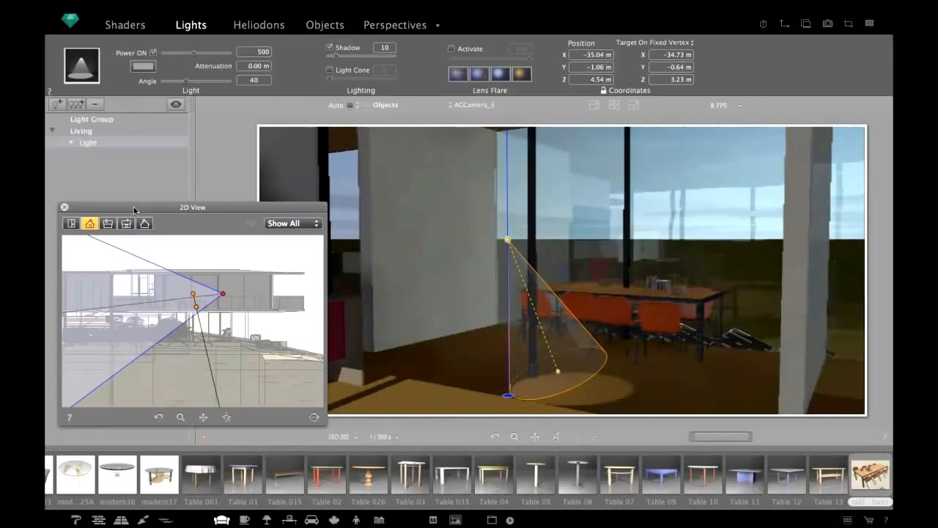
drag(134, 206, 115, 207)
scroll(192, 305, up, 3)
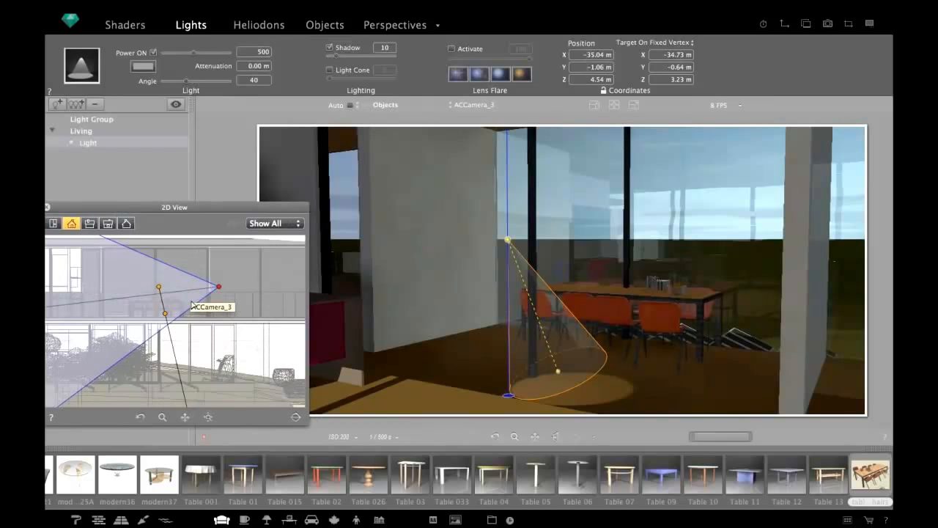
scroll(193, 305, up, 3)
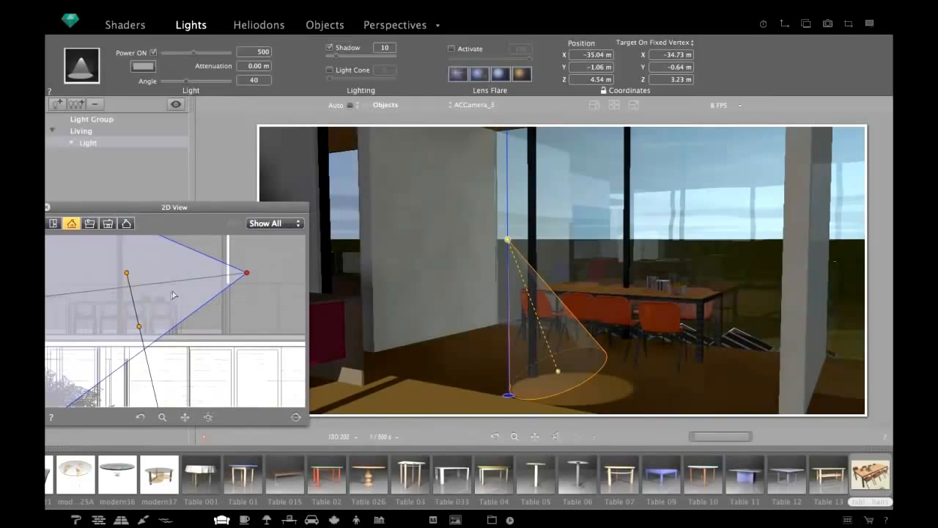
drag(168, 298, 191, 331)
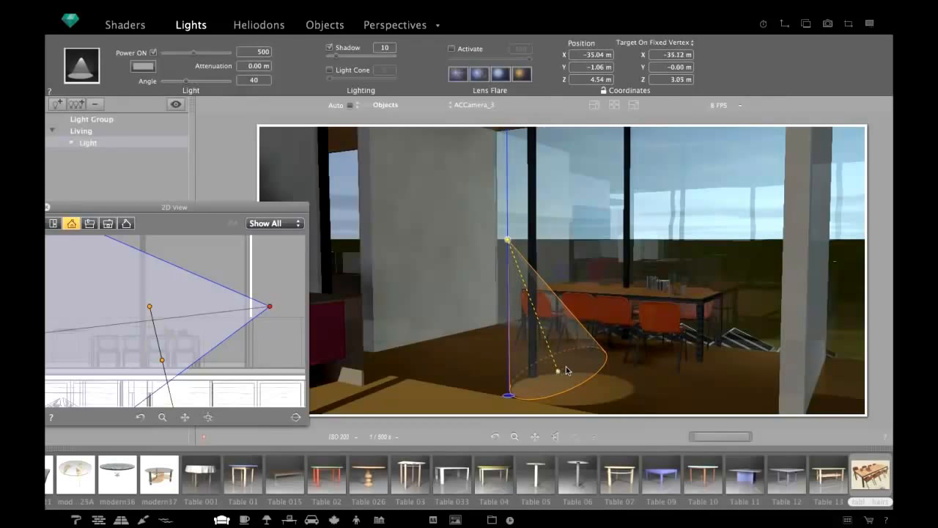
- Adjust the light in the perspective preview: target at about X -36.07, Y 1.95 m near the table, angle 60, height about 4.68 m
drag(562, 373, 569, 336)
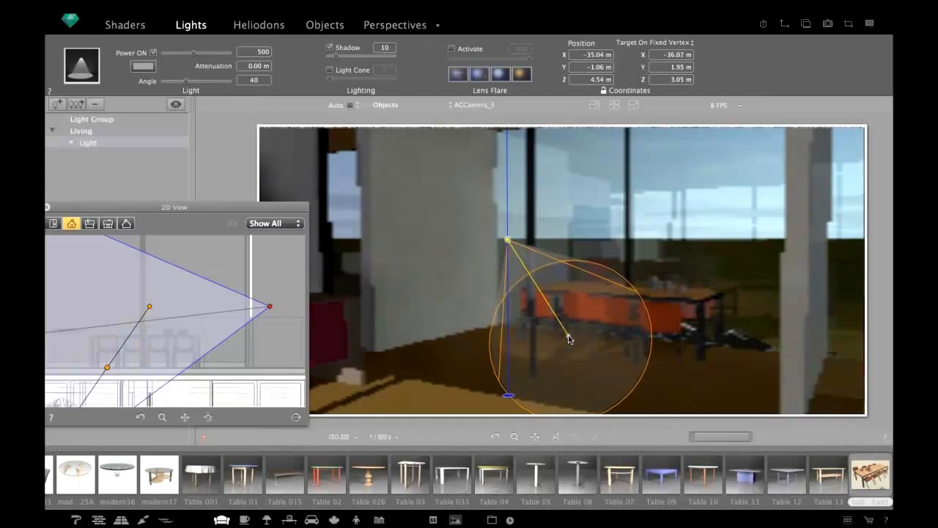
drag(552, 261, 558, 251)
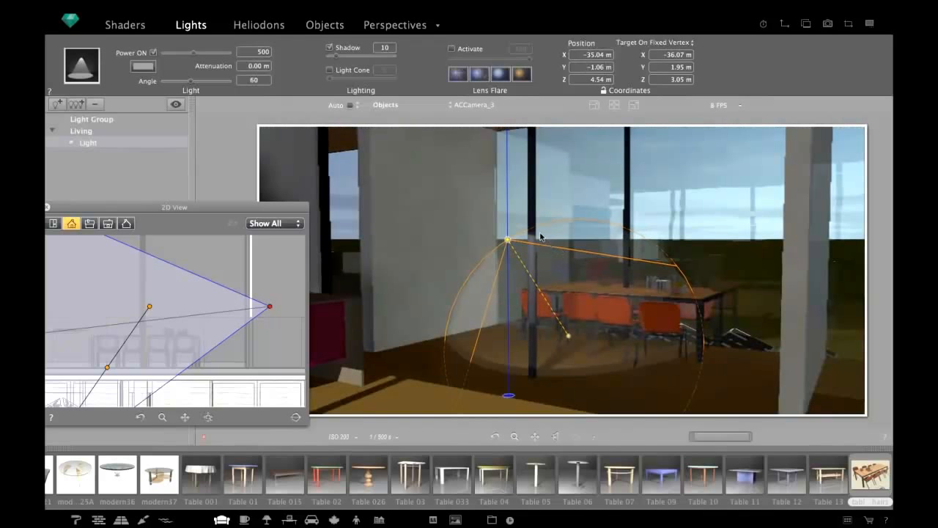
mouse_move(508, 242)
mouse_down()
mouse_move(507, 151)
mouse_move(508, 229)
mouse_up()
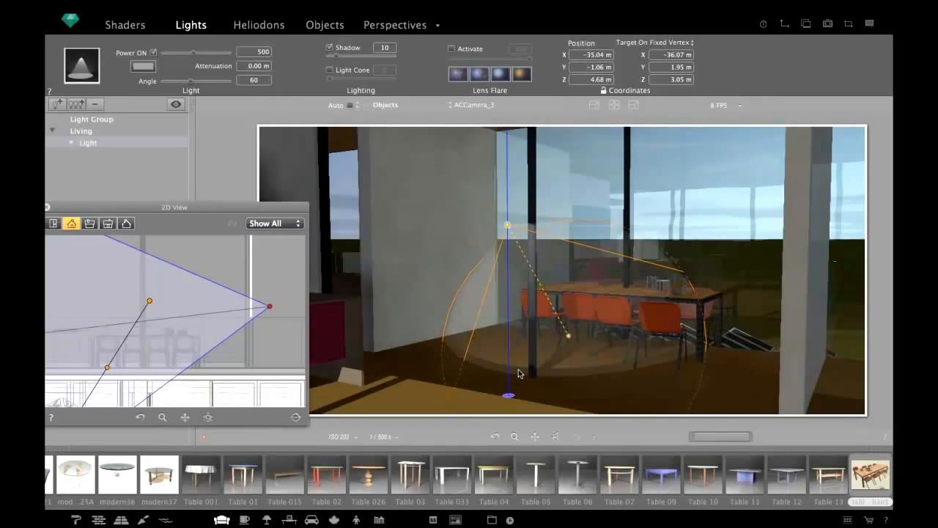
- Reposition the light above the table at about X -36.26, Y 2.08, Z 6.07 m, with its target at about X -36.19, Y 2.00, Z 3.82 m
mouse_move(519, 374)
mouse_down()
mouse_move(554, 335)
mouse_move(563, 288)
mouse_up()
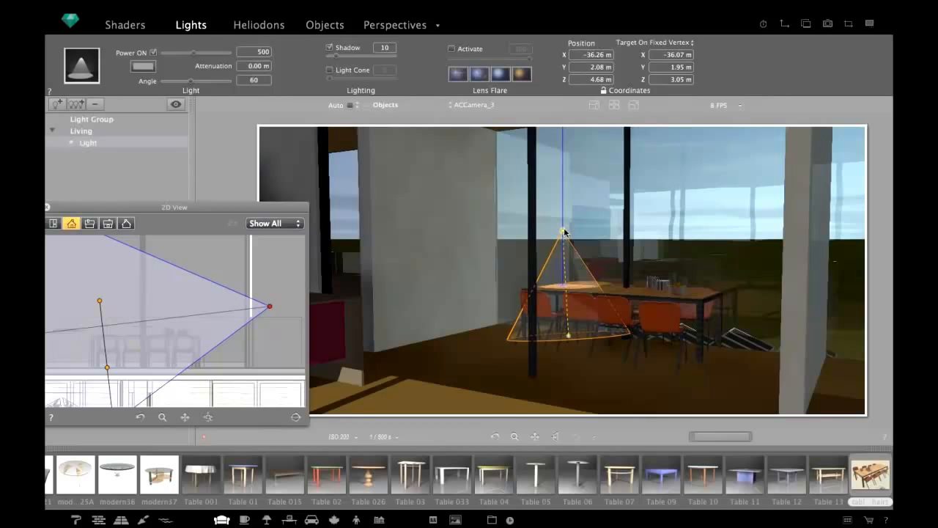
drag(561, 231, 563, 143)
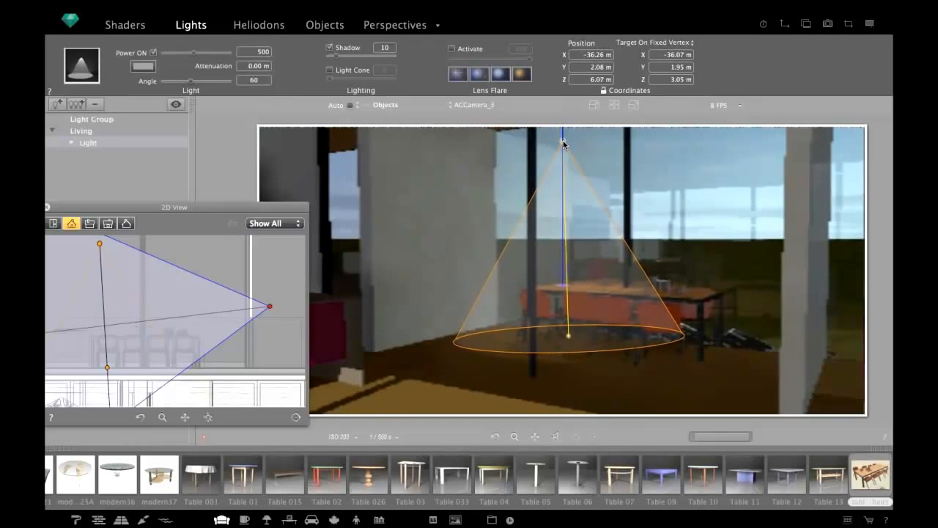
drag(569, 336, 557, 292)
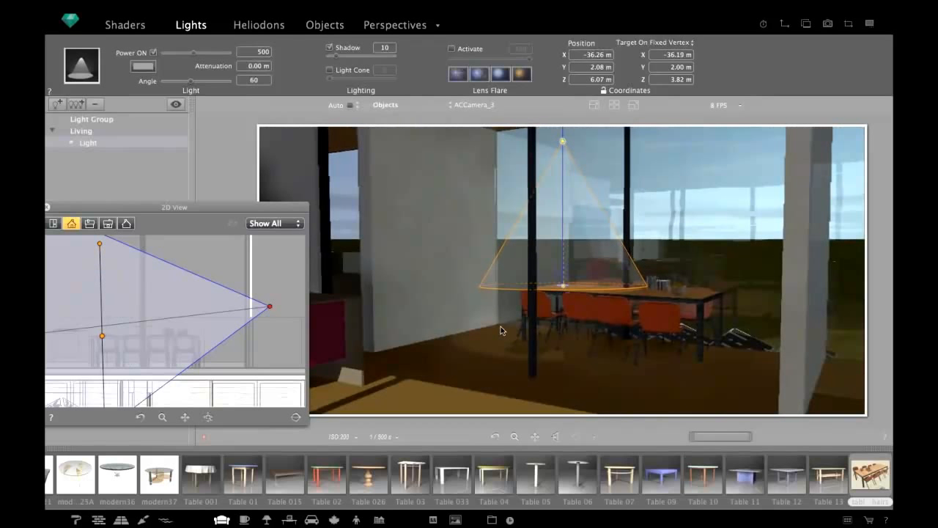
- Widen the light's beam angle to about 127 and brighten its colour to a pale off-white
drag(520, 241, 442, 203)
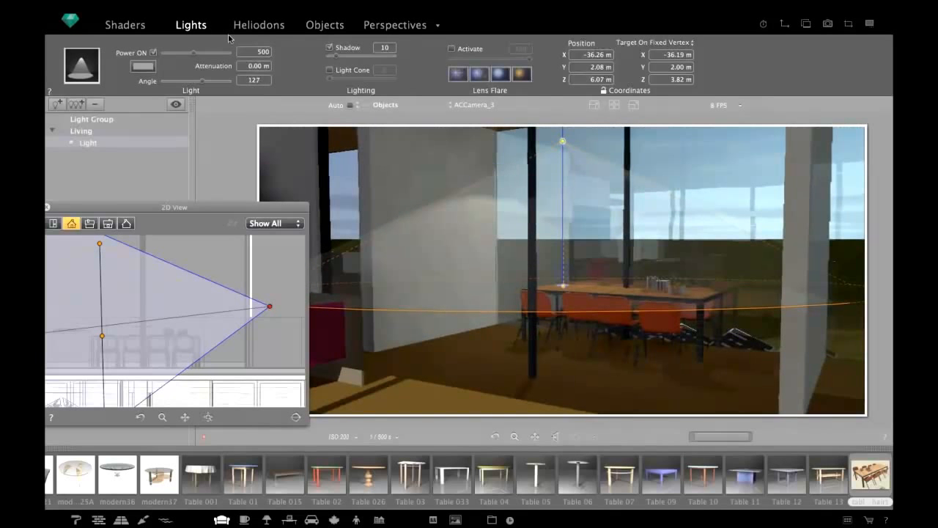
click(144, 67)
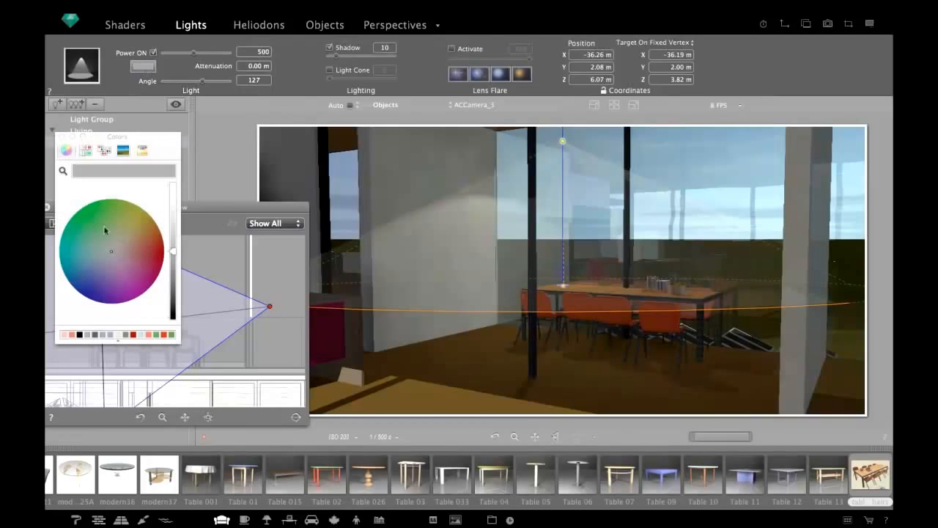
drag(173, 253, 174, 192)
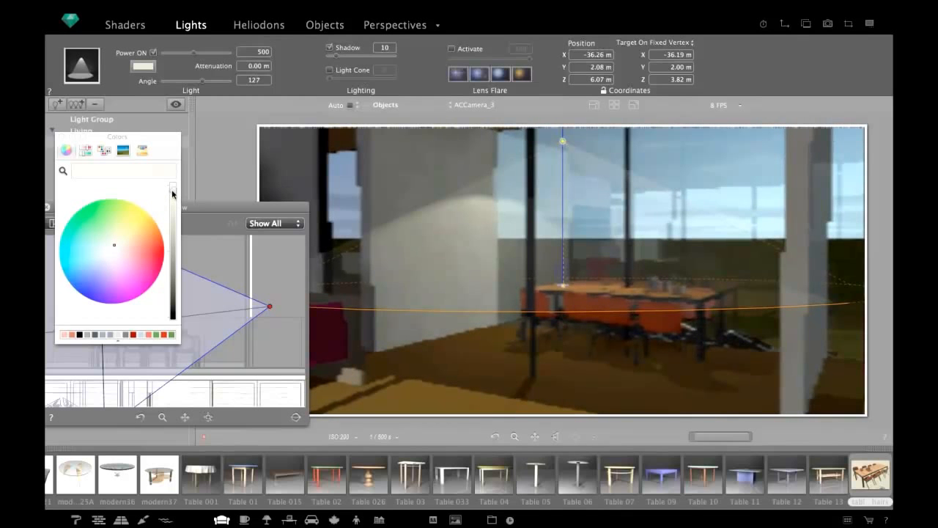
click(63, 137)
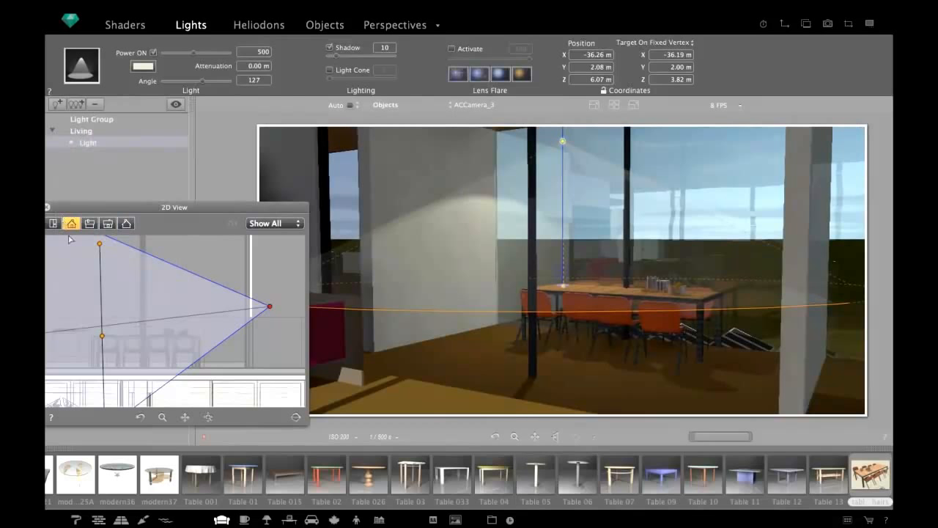
- Duplicate the light twice along the table in the 2D elevation view, placing the last copy at about X -33.81 m
alt+drag(107, 275, 204, 279)
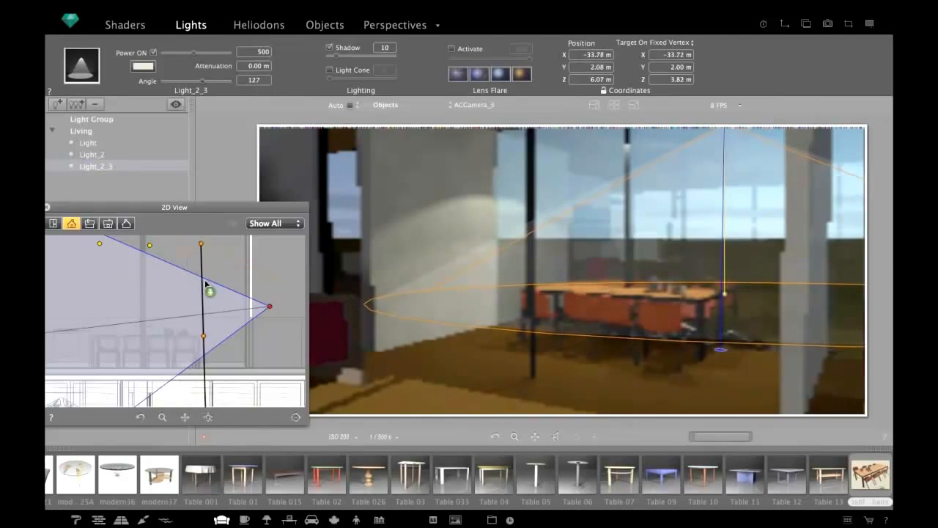
click(48, 207)
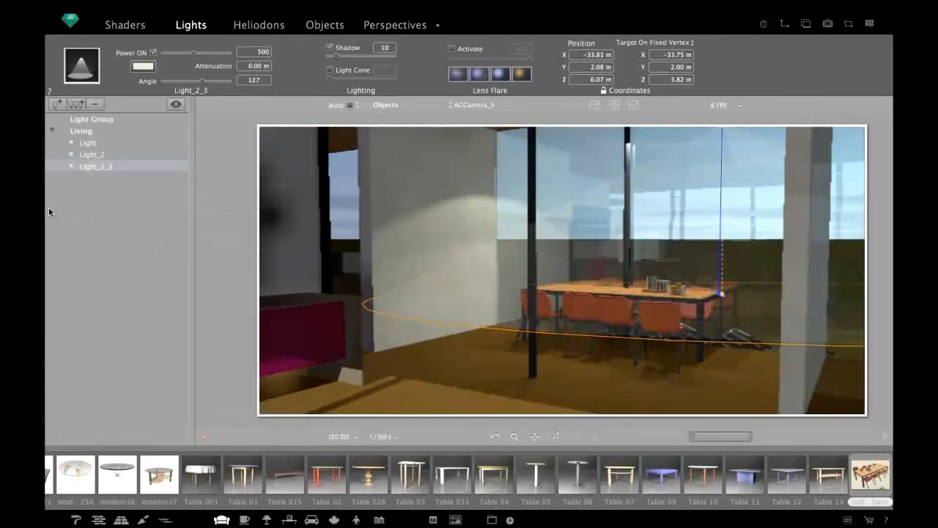
- Set the power of all three Living lights to about 769 and apply the last beam preset to them
shift+click(92, 145)
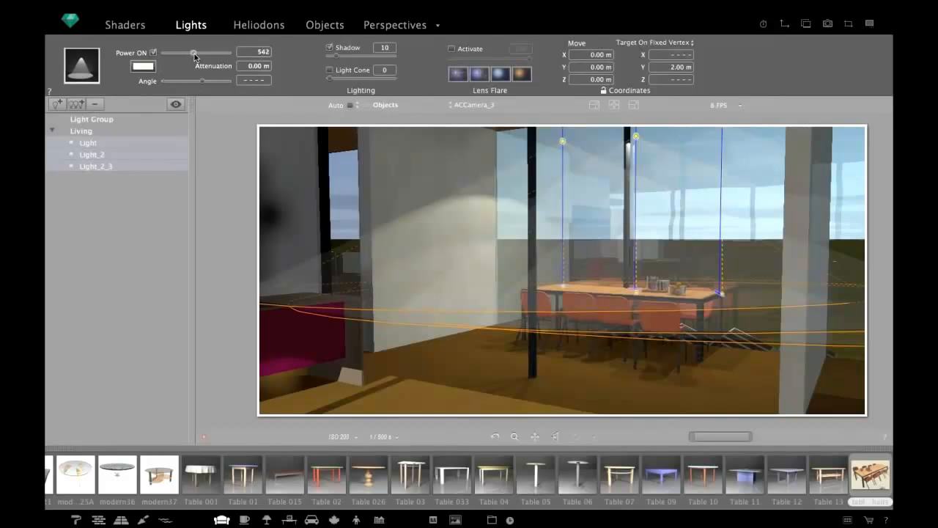
drag(194, 55, 198, 56)
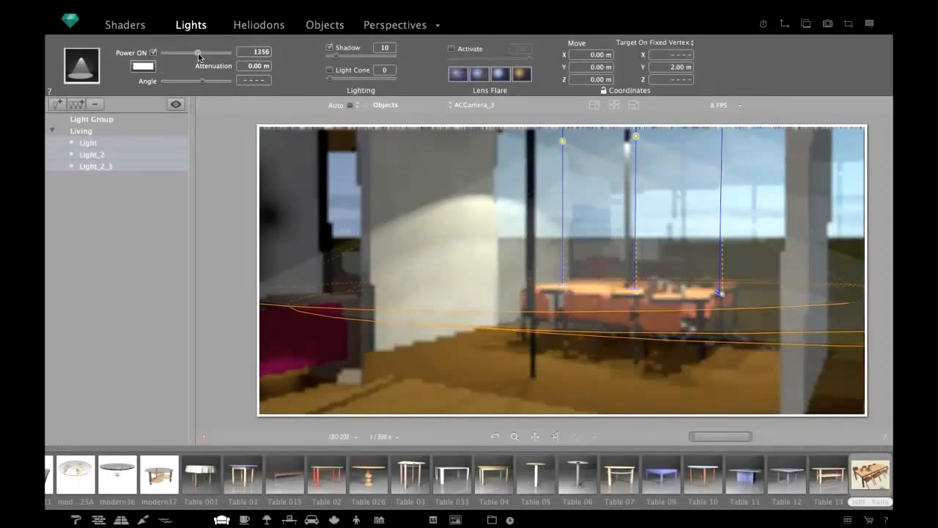
drag(199, 56, 196, 56)
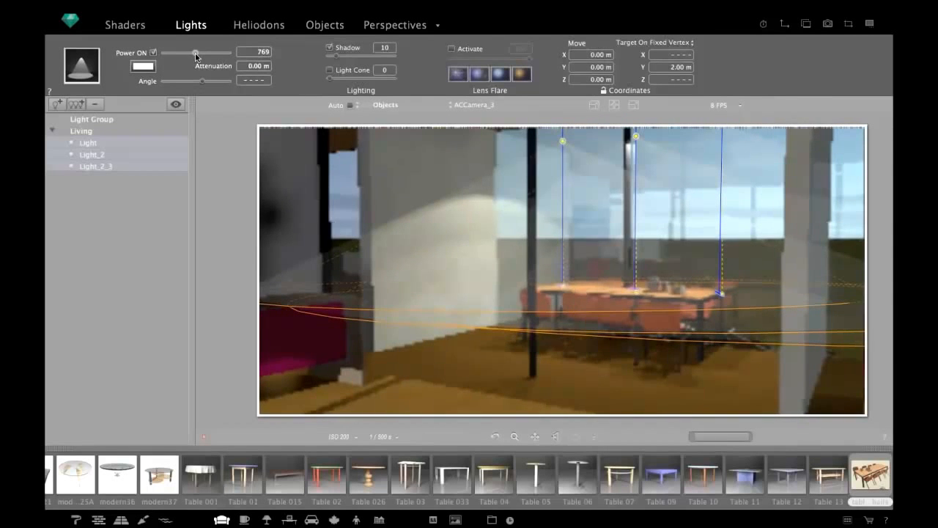
click(85, 64)
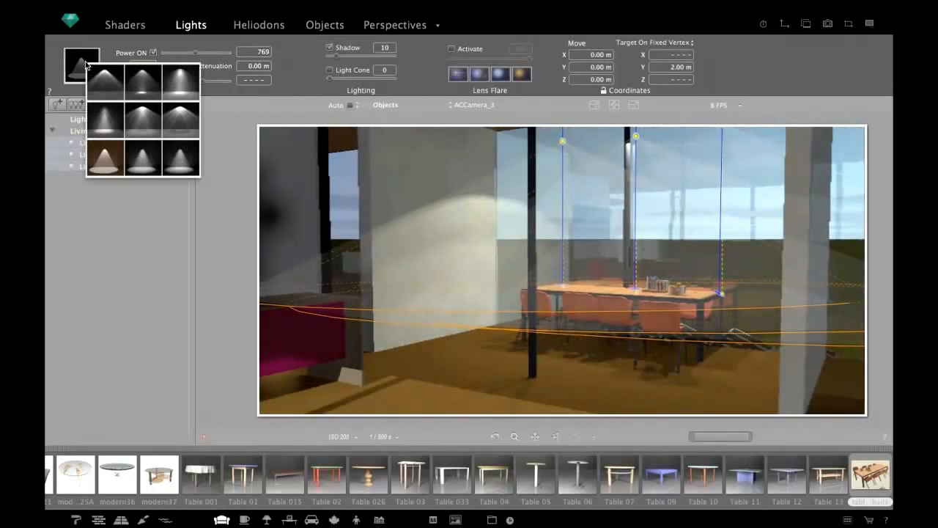
click(179, 157)
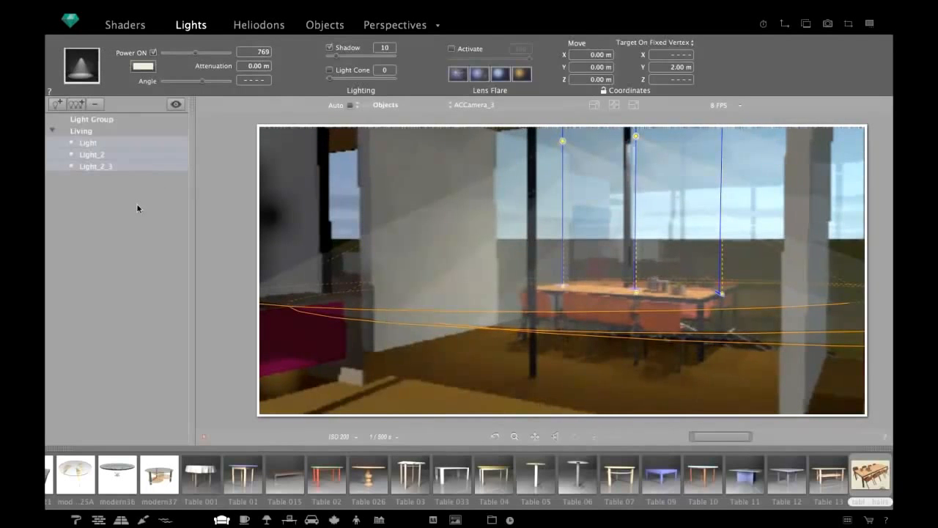
- Enable the light cone effect on the three lights with an intensity of 5, and deselect them
click(329, 70)
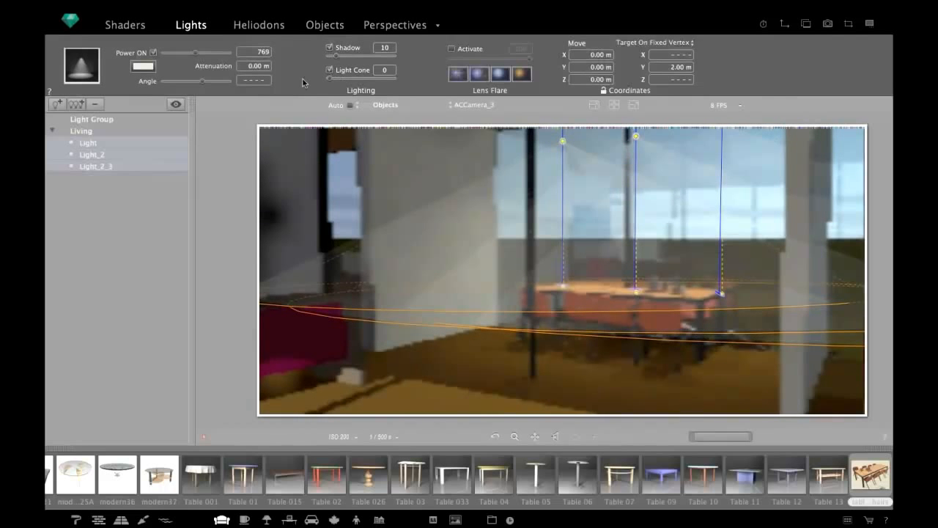
drag(331, 78, 336, 77)
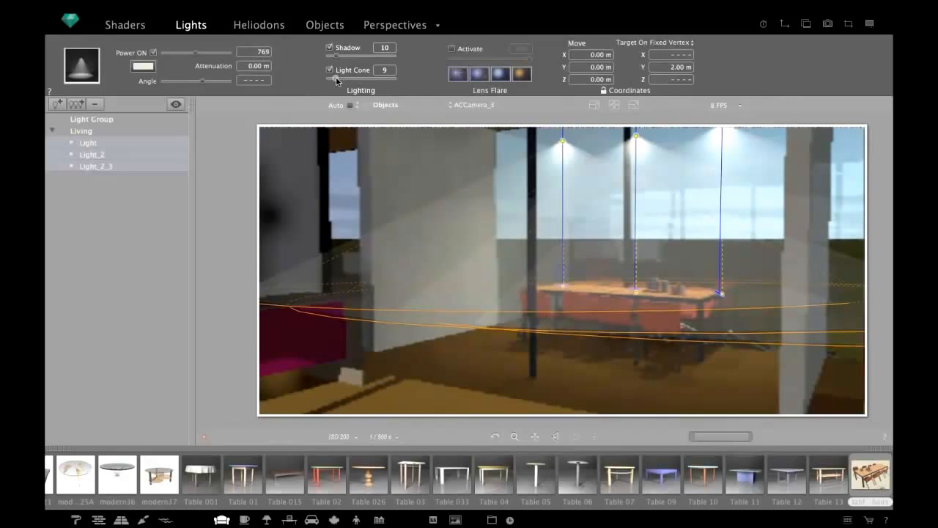
drag(336, 78, 334, 78)
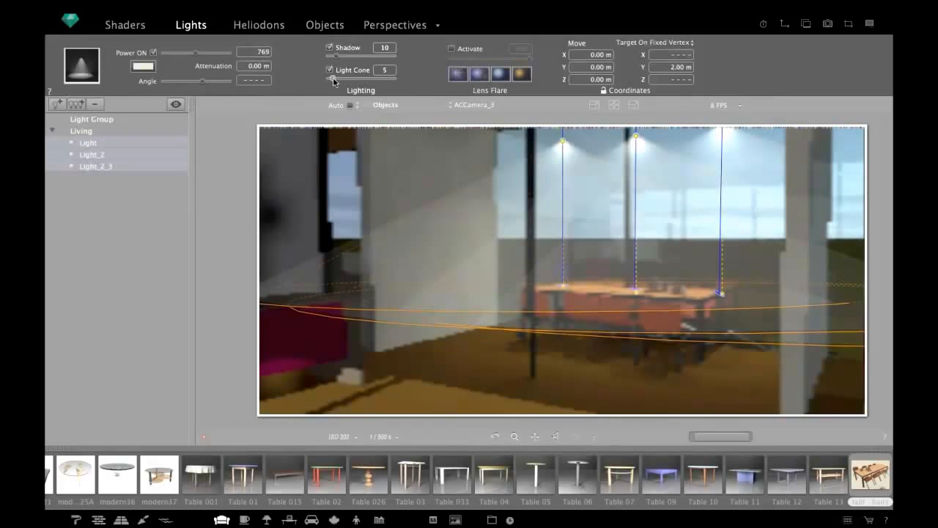
drag(334, 79, 333, 79)
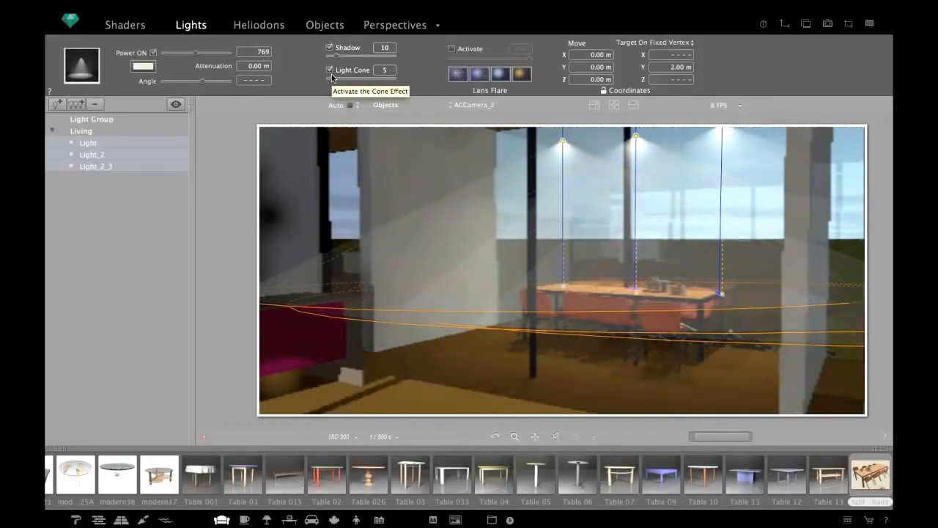
click(411, 173)
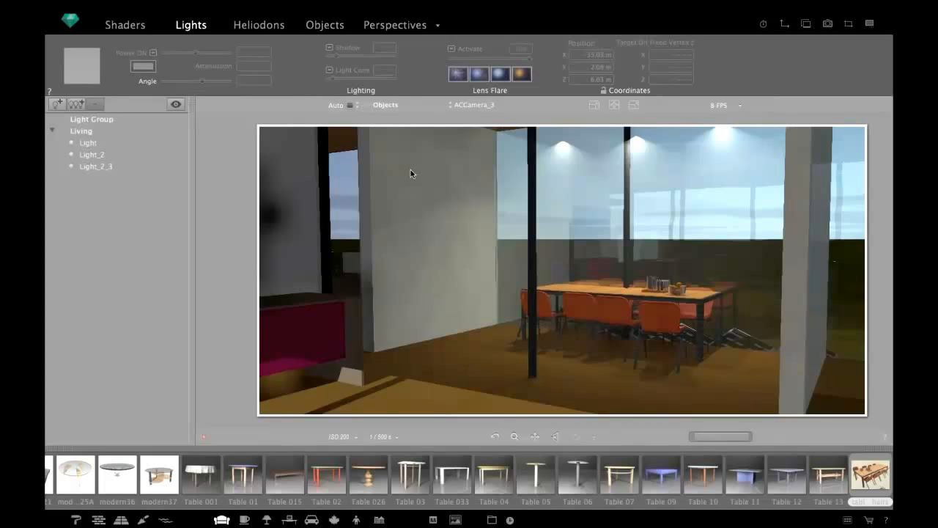
- Go to the perspectives and switch the view type to Parallel Views
click(395, 26)
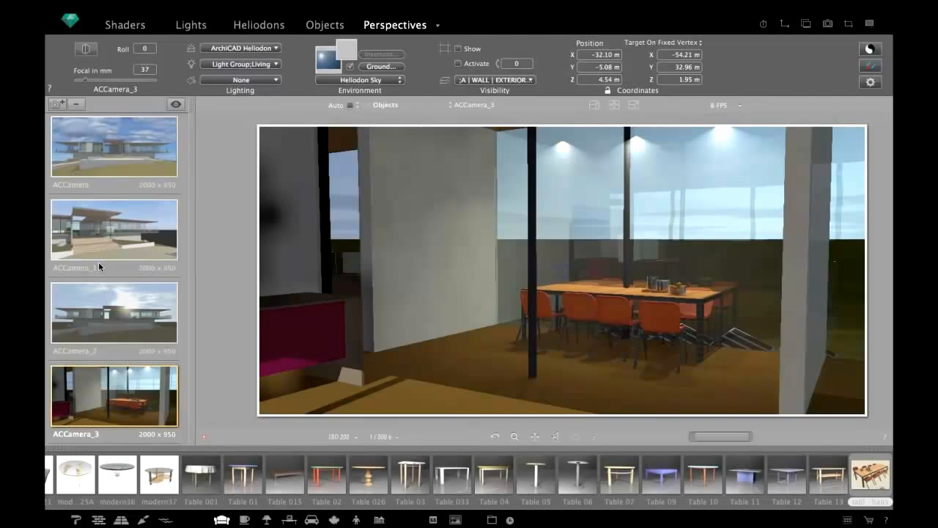
click(439, 27)
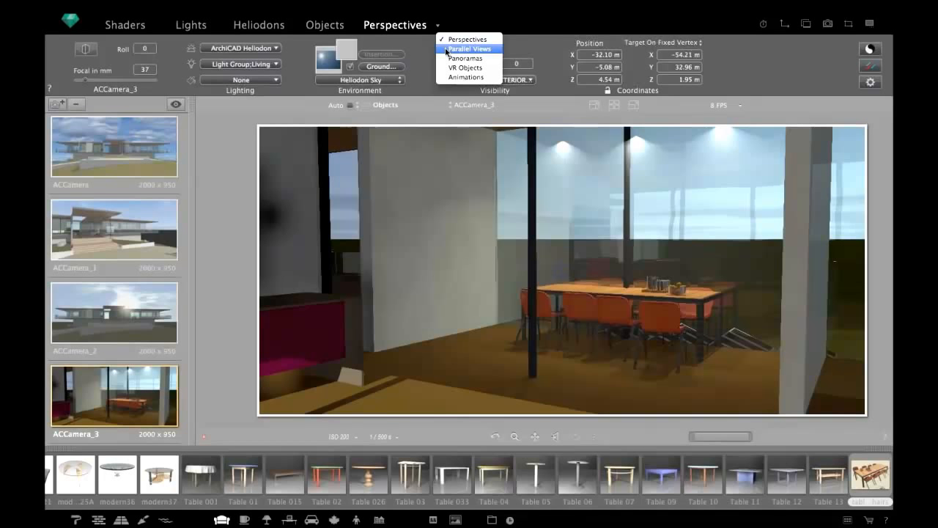
click(446, 49)
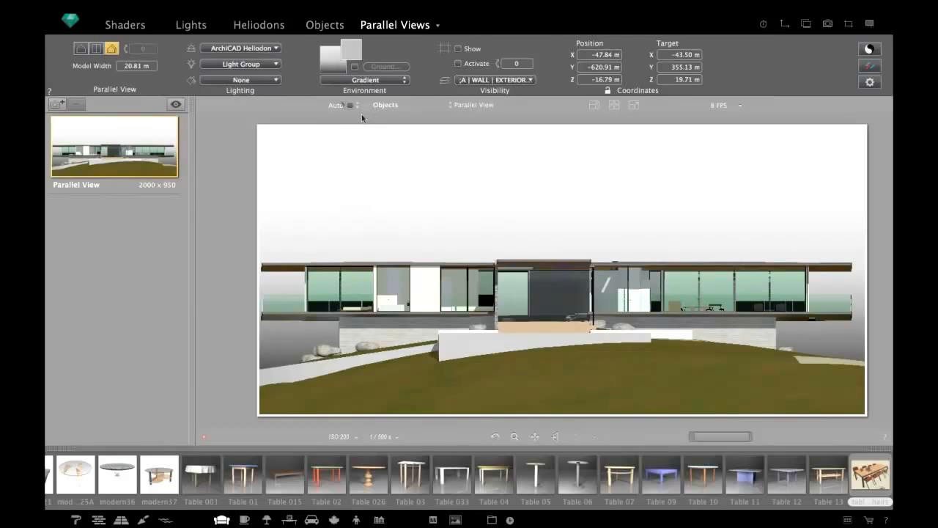
click(395, 105)
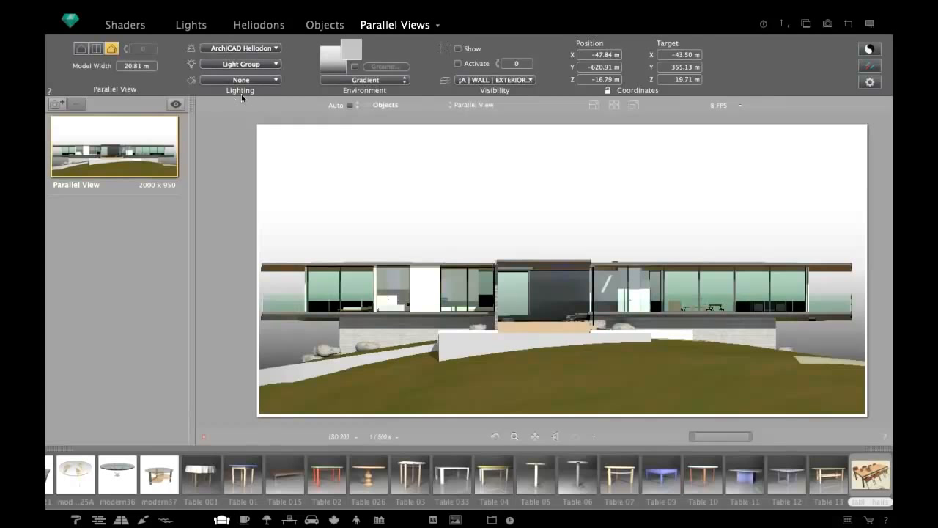
- Set the parallel view's rendering scale to 1/100 in its rendering parameters
click(870, 82)
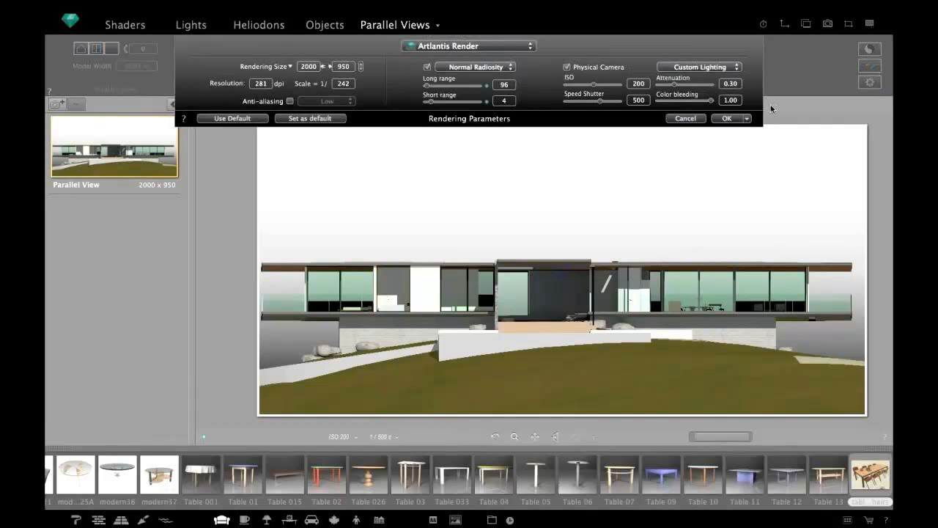
double_click(343, 83)
text(100)
click(311, 66)
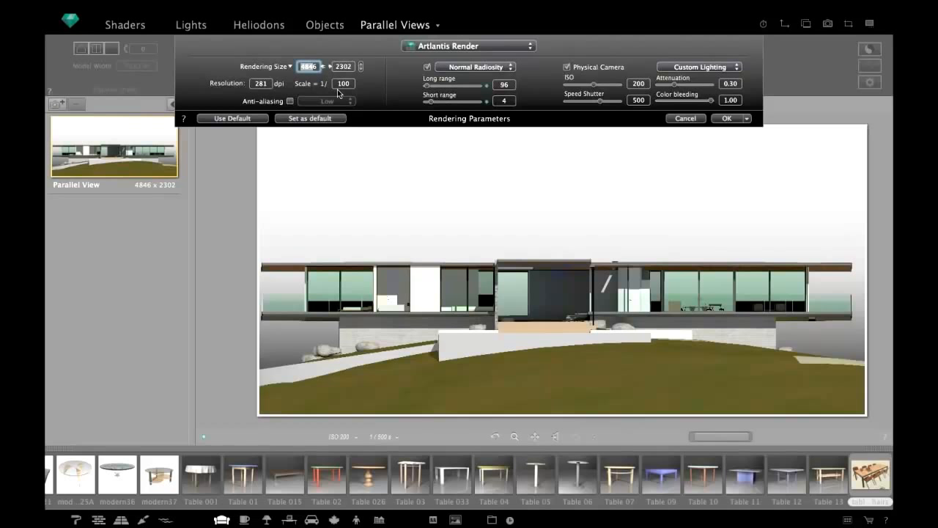
click(726, 119)
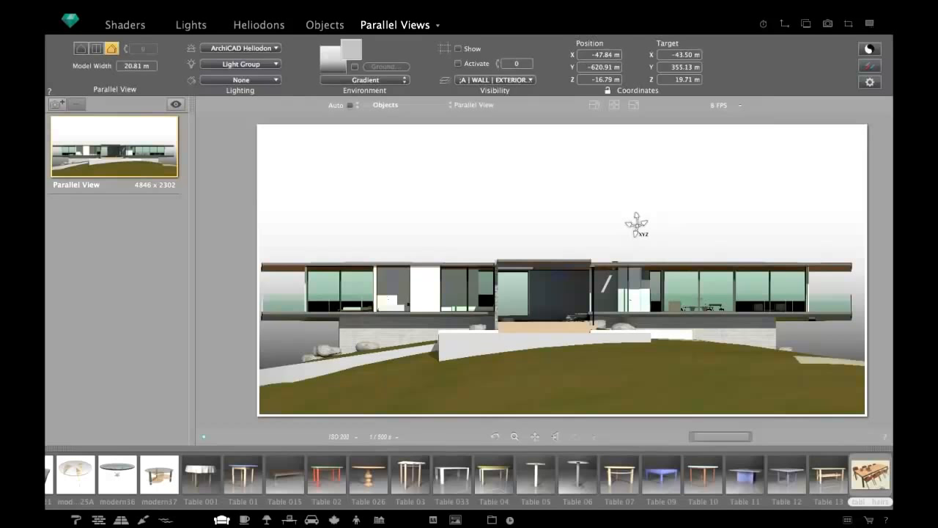
- Switch the view type to VR Objects, hide the object catalog and fit the preview to the window width
click(439, 28)
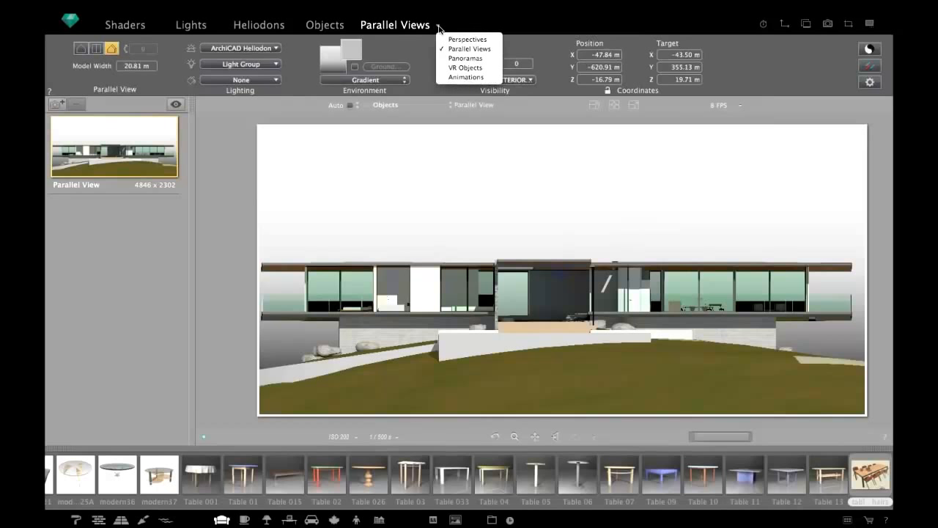
key(Return)
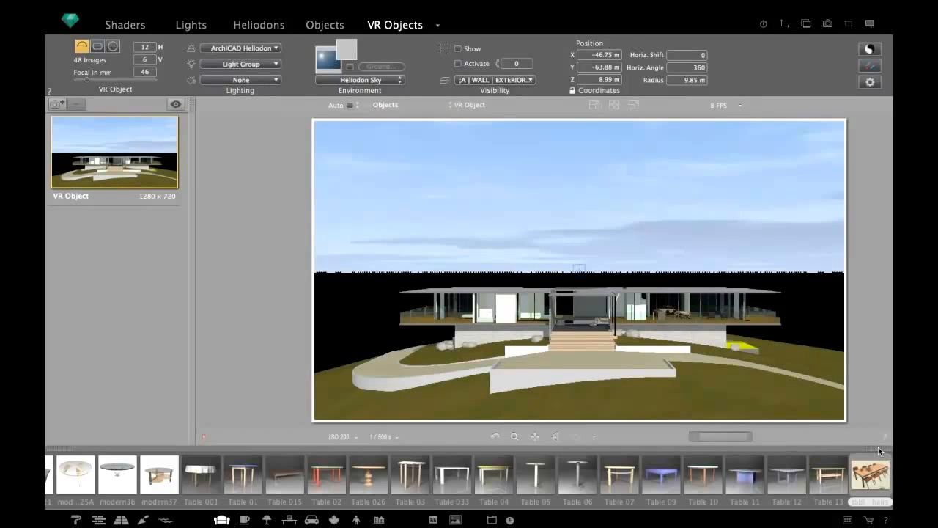
click(879, 448)
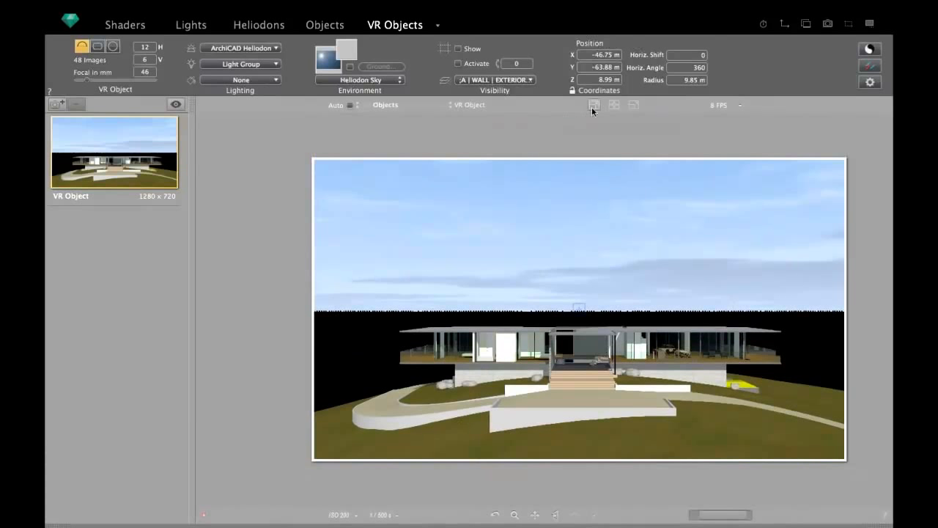
click(615, 105)
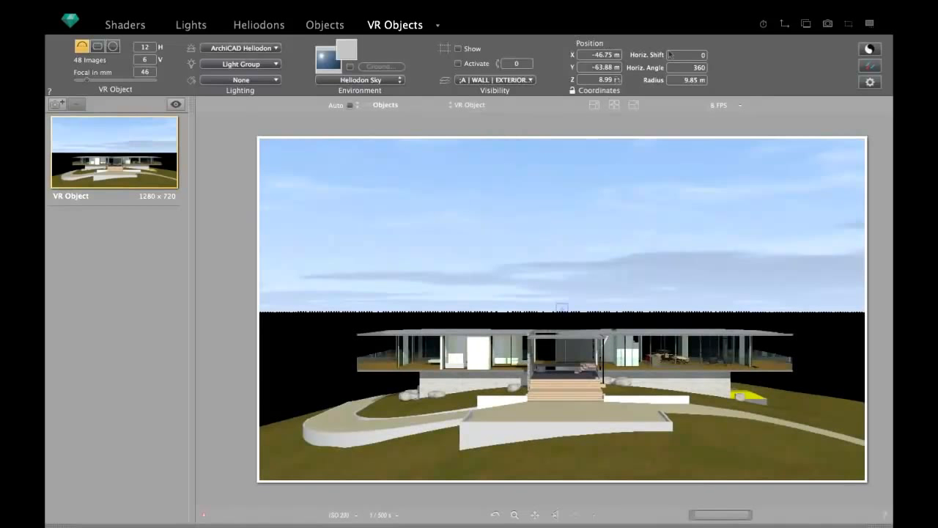
- Using the 2D views, centre the VR object on the house at about X -48.41, Y -1.45, Z 6.32 m, with a radius of about 70.05 m
click(785, 24)
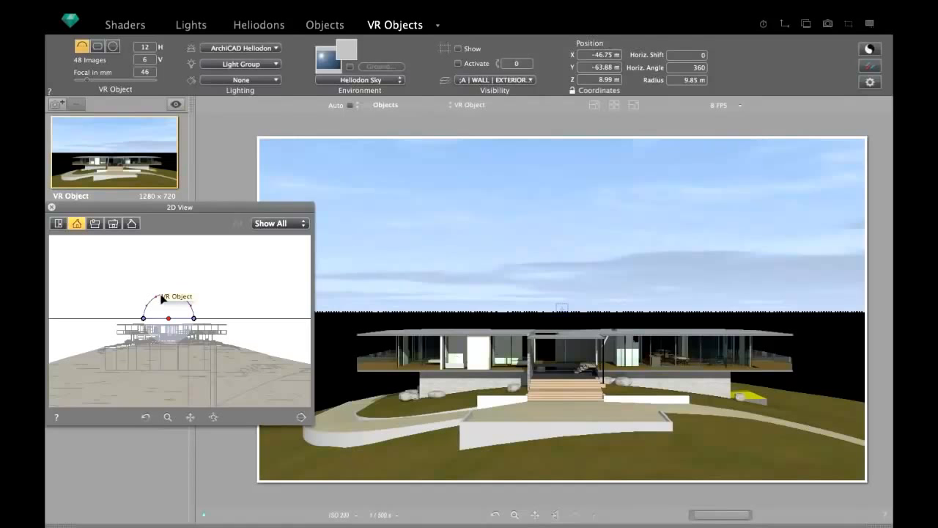
drag(161, 297, 143, 255)
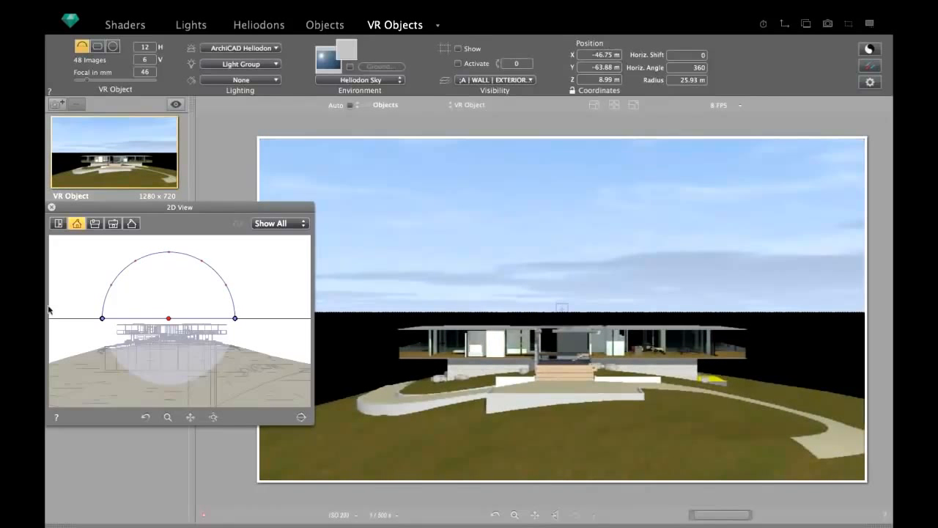
drag(169, 318, 169, 329)
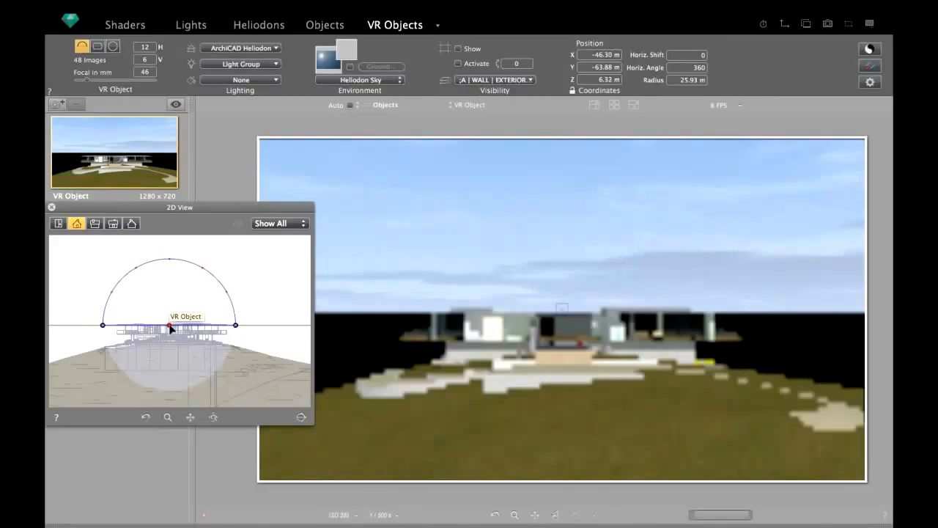
click(59, 224)
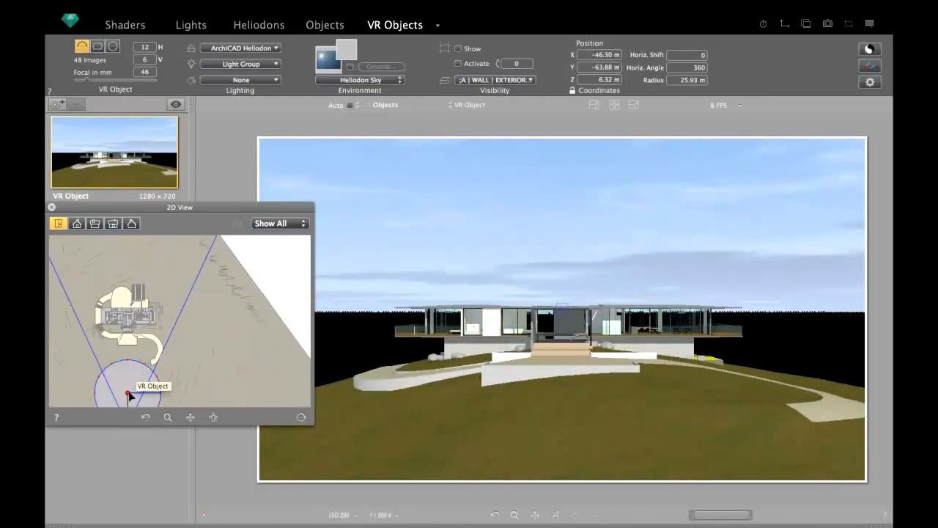
drag(134, 386, 176, 389)
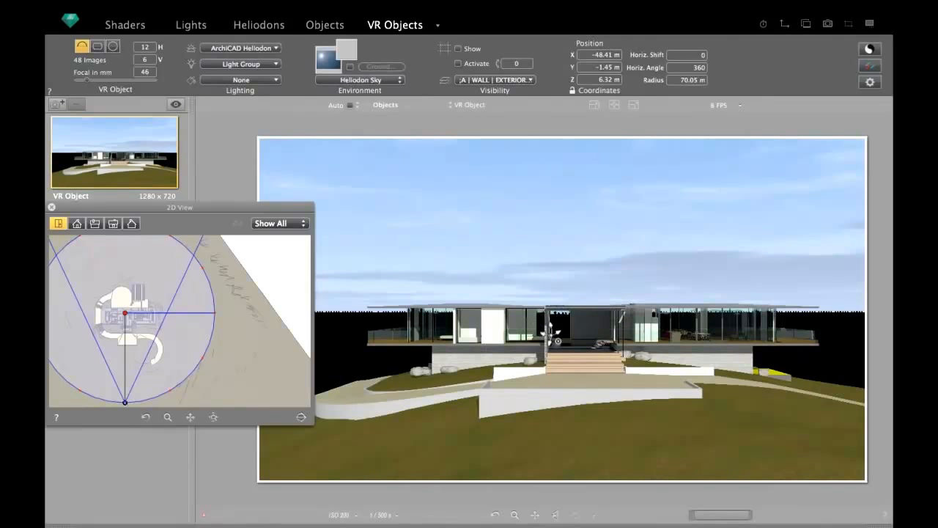
- Set the VR object to 45 horizontal and 45 vertical images, orbit the preview around the house, and close the 2D view
drag(553, 340, 576, 343)
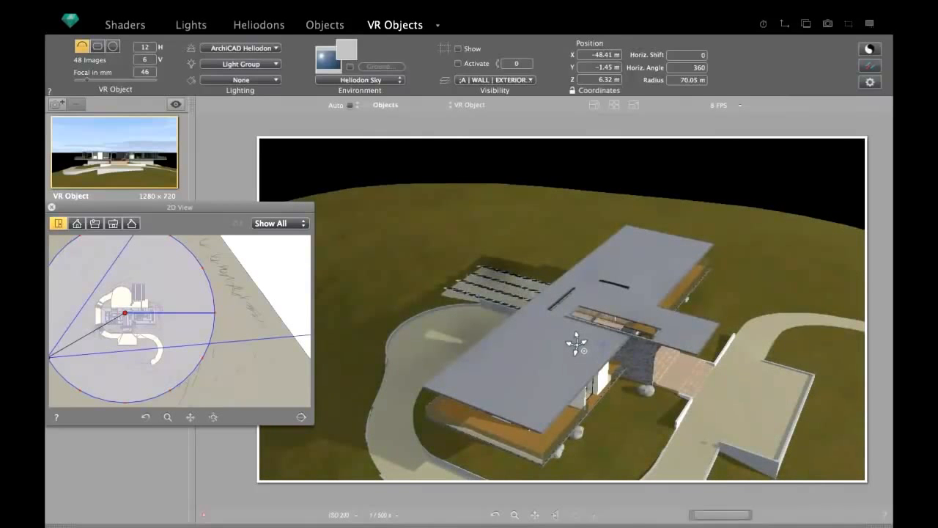
drag(575, 338, 575, 337)
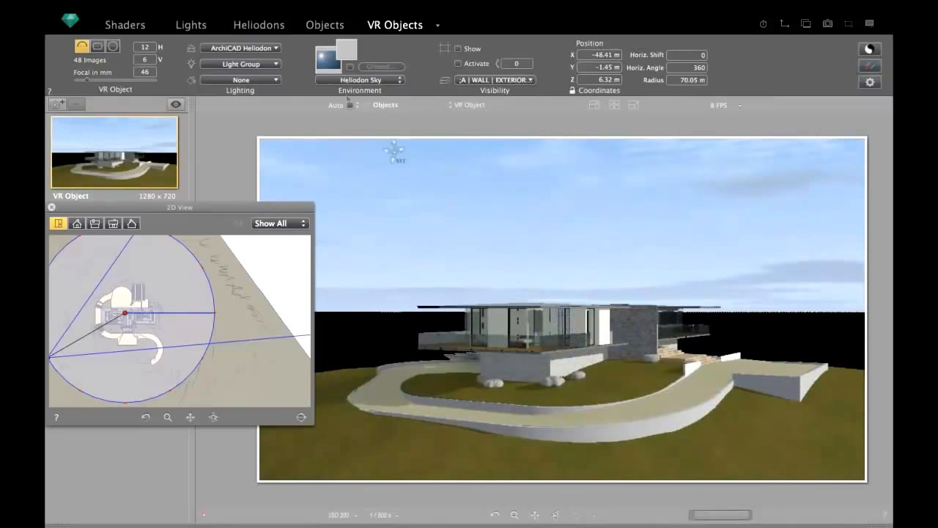
click(145, 47)
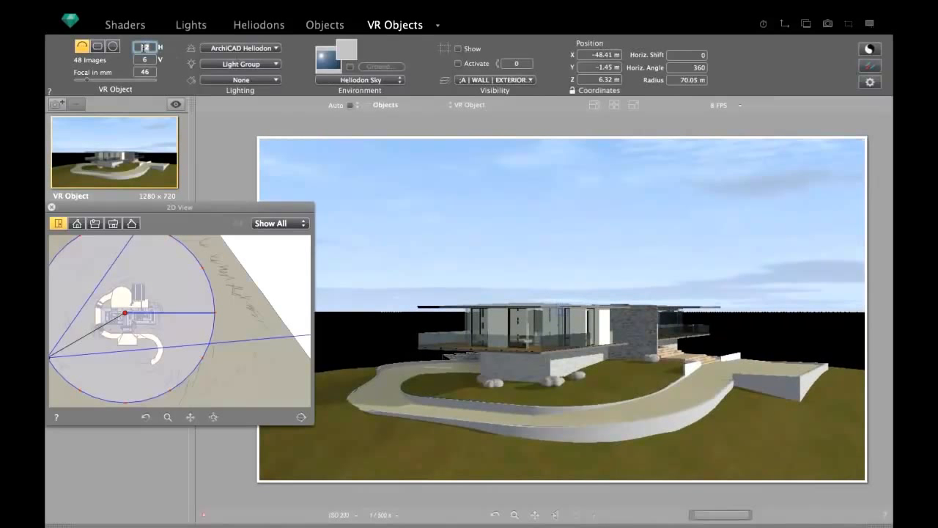
text(45)
key(Tab)
text(45)
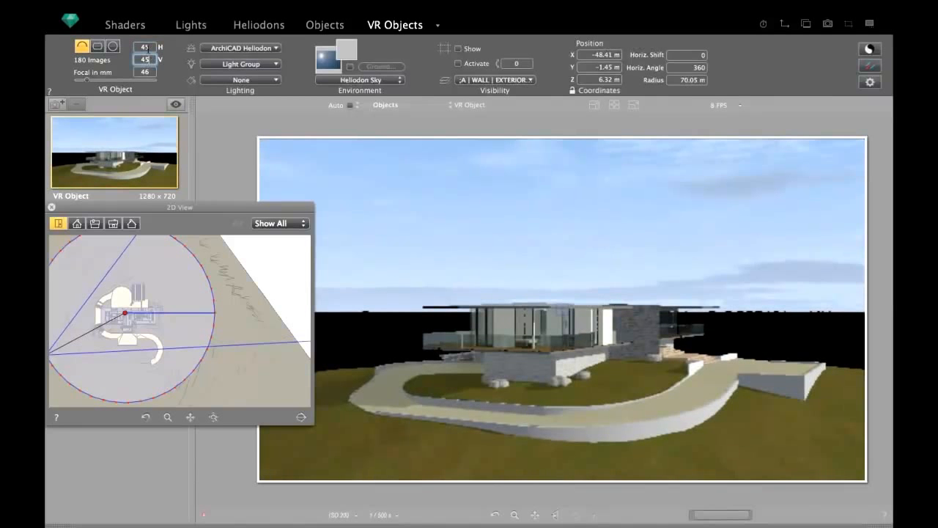
double_click(147, 47)
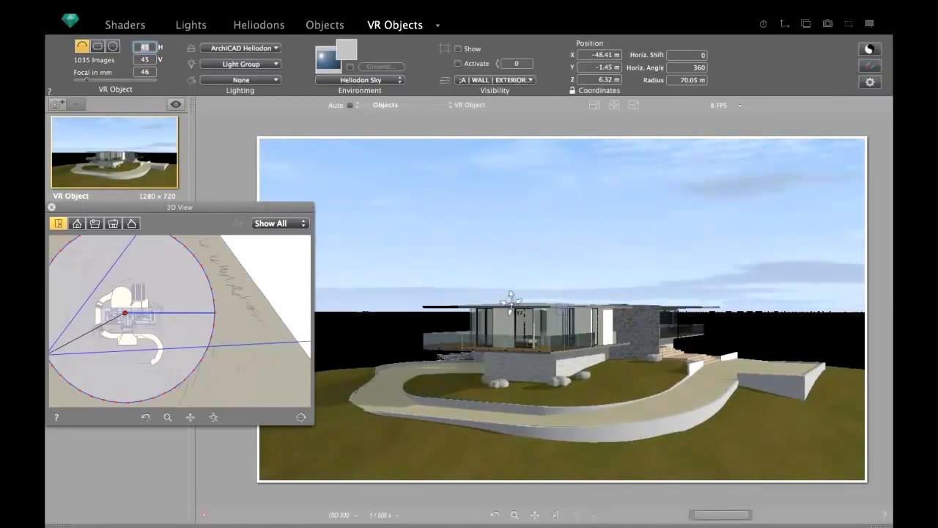
drag(523, 329, 509, 316)
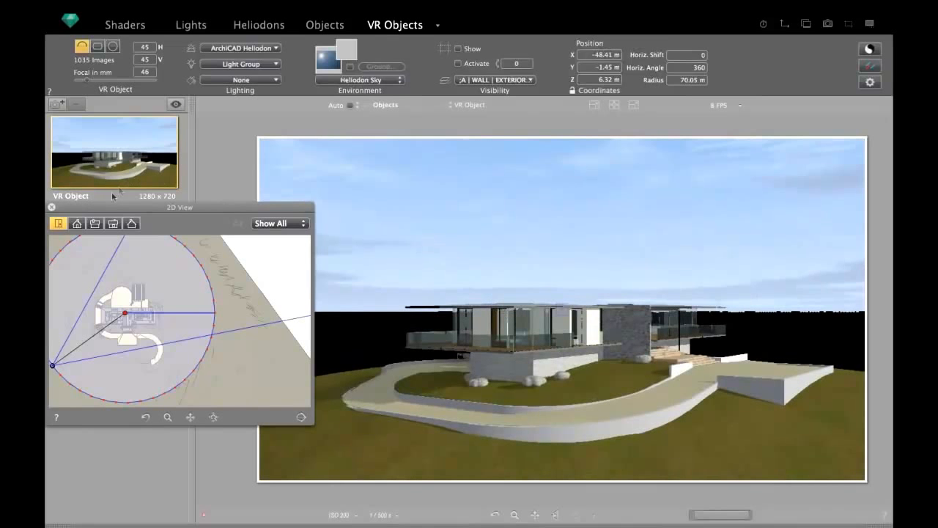
click(51, 207)
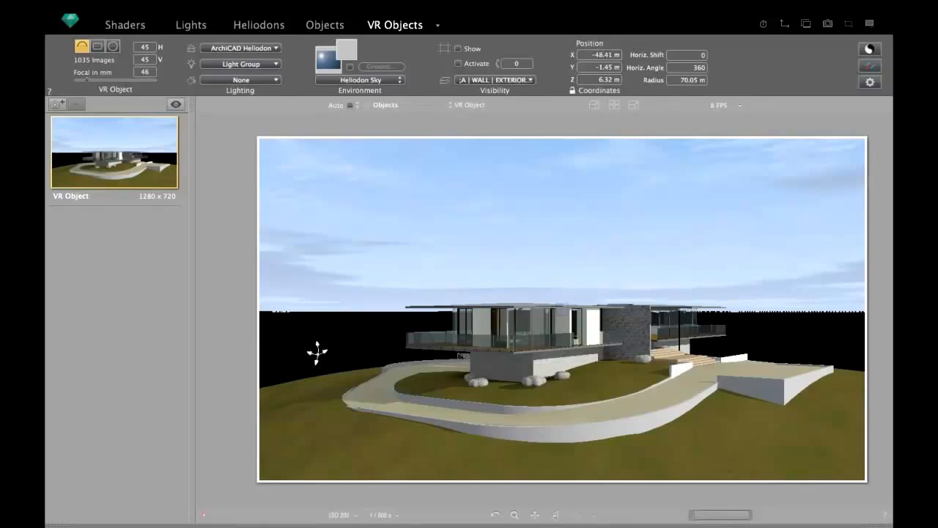
- Set the VR object's heliodon to None and apply the HDRI image 055 as its background
click(253, 49)
click(252, 62)
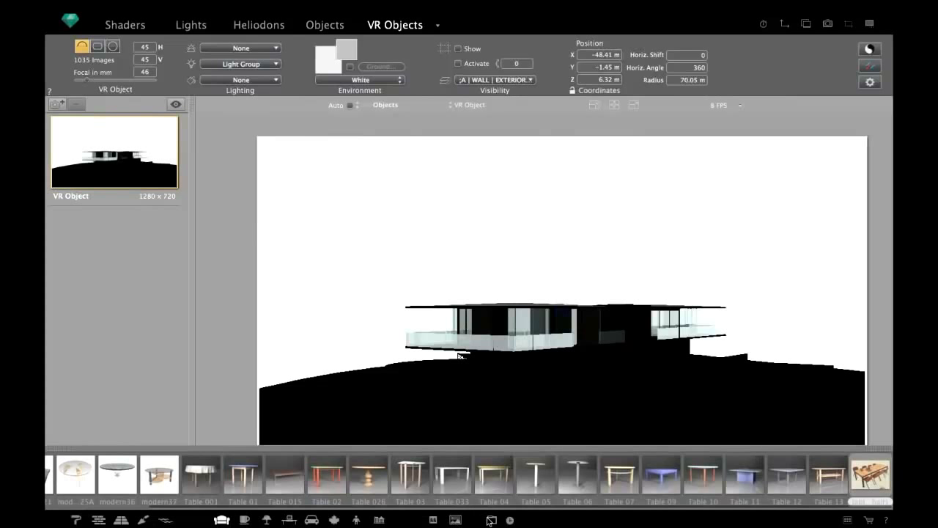
click(455, 520)
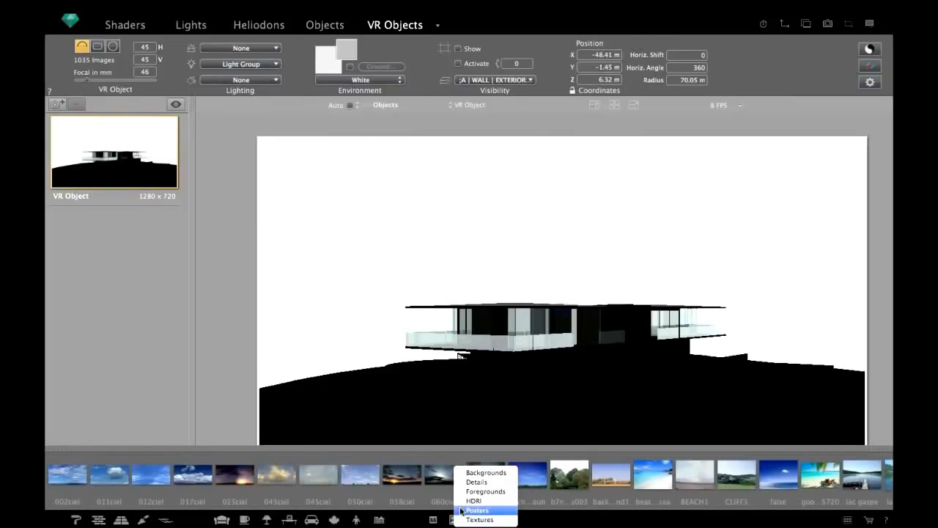
click(465, 500)
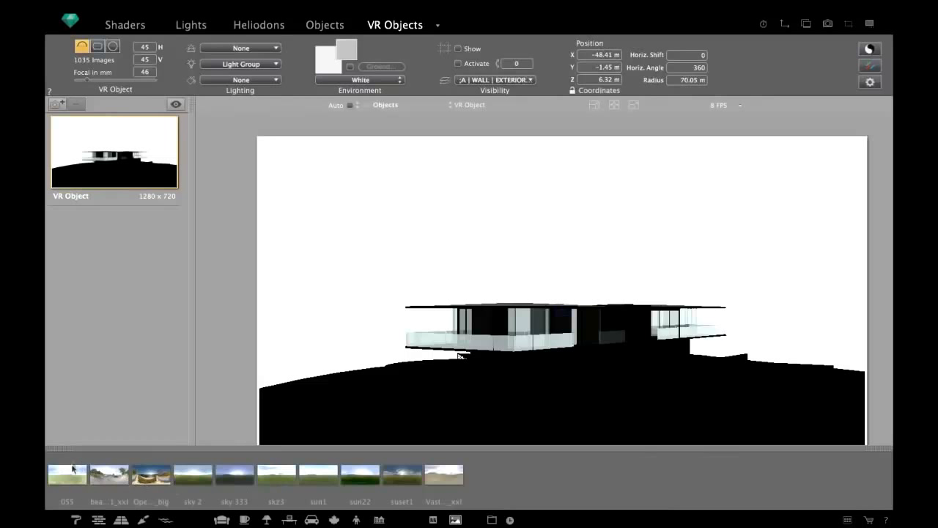
mouse_move(79, 474)
mouse_down()
mouse_move(258, 360)
mouse_move(372, 266)
mouse_up()
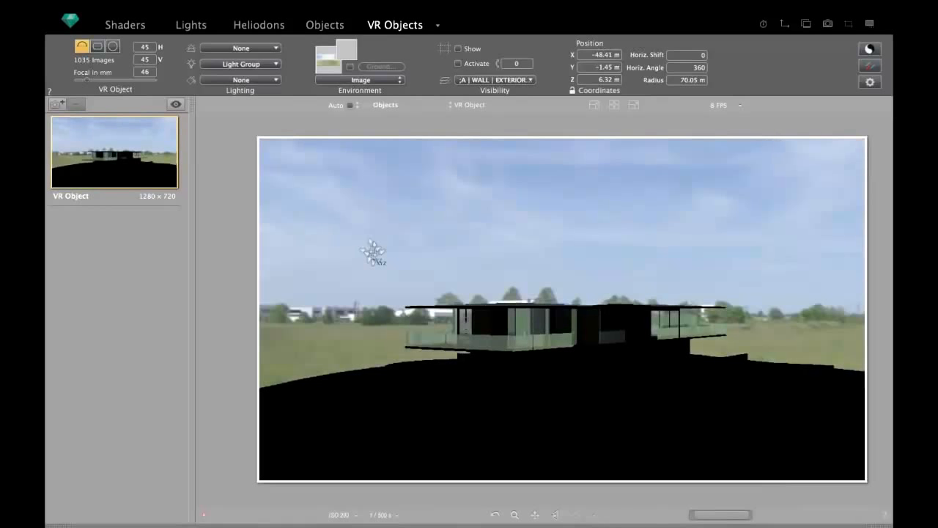
- Turn on lighting from the HDR background, offset it to about ΔX 31, ΔY 101, and orbit the house to check it
click(335, 70)
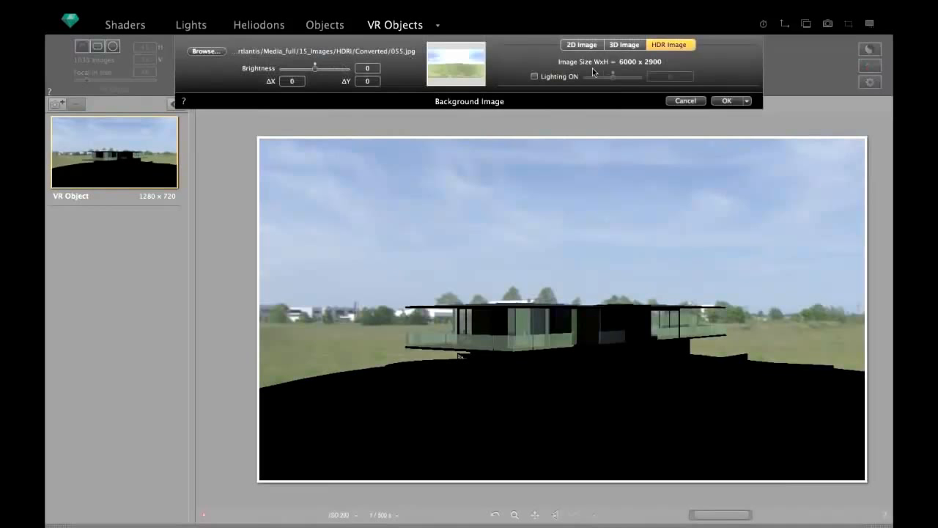
click(534, 76)
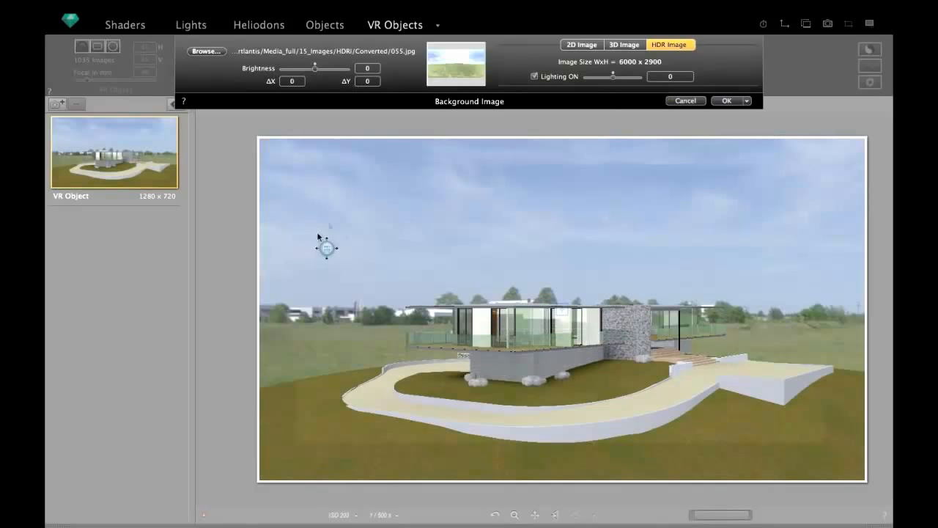
drag(326, 213, 310, 264)
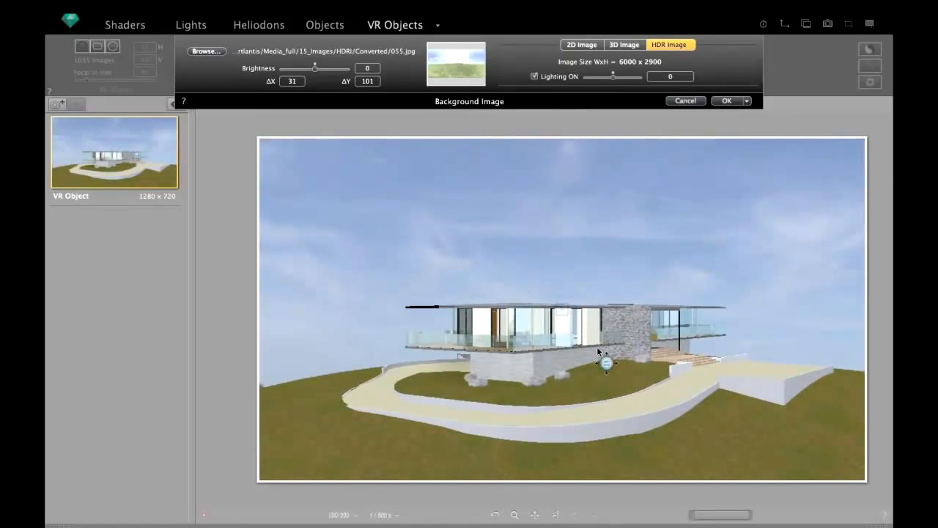
click(726, 101)
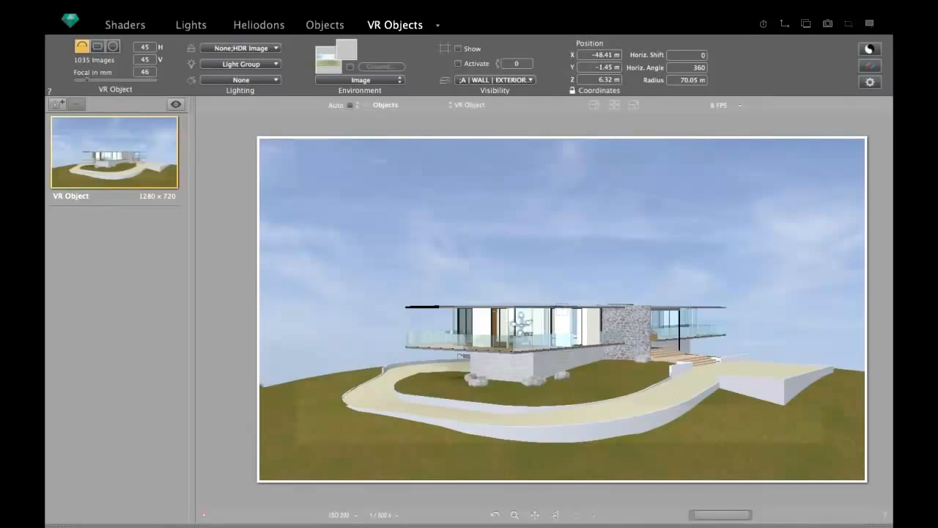
drag(529, 338, 744, 334)
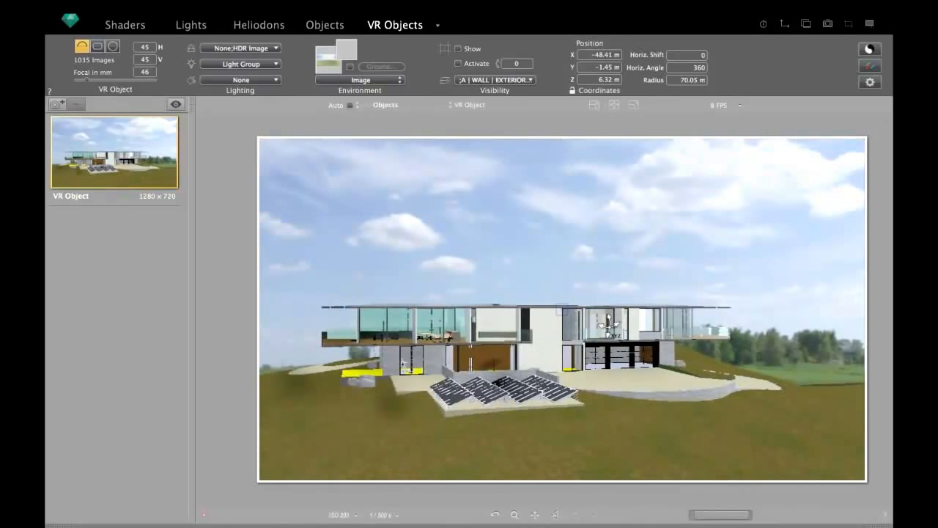
- Switch to Firefox and orbit the rendered VR object in VR_Pangan2.html to view the house from its other sides
key(super+Tab)
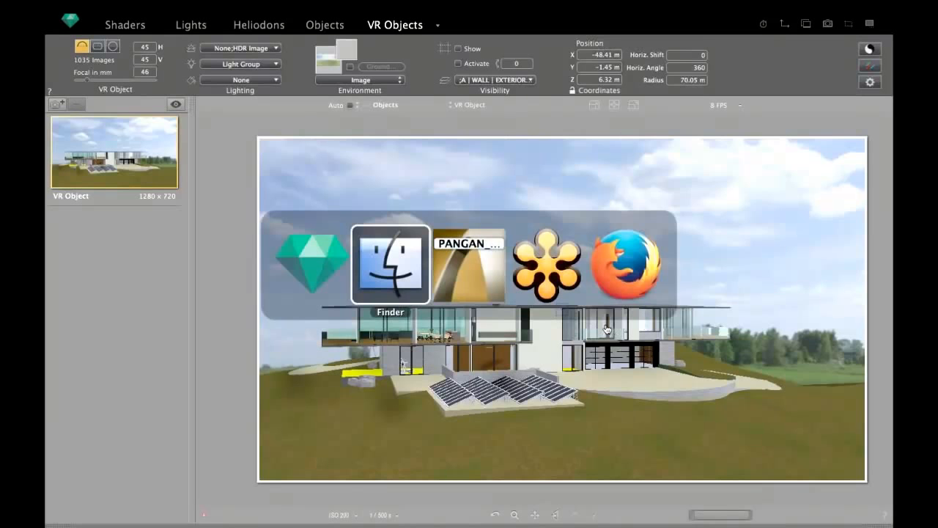
key(super+Tab)
key(super+Tab)
key(super+Tab)
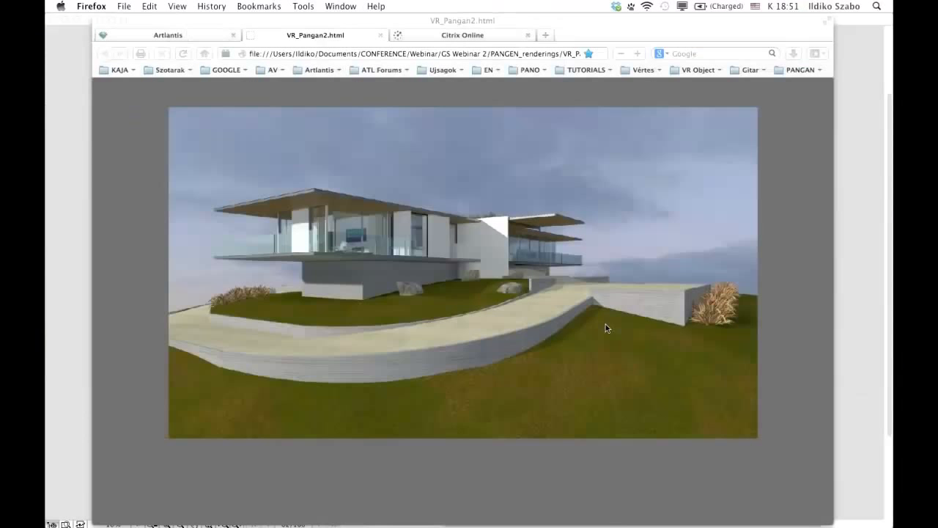
click(357, 249)
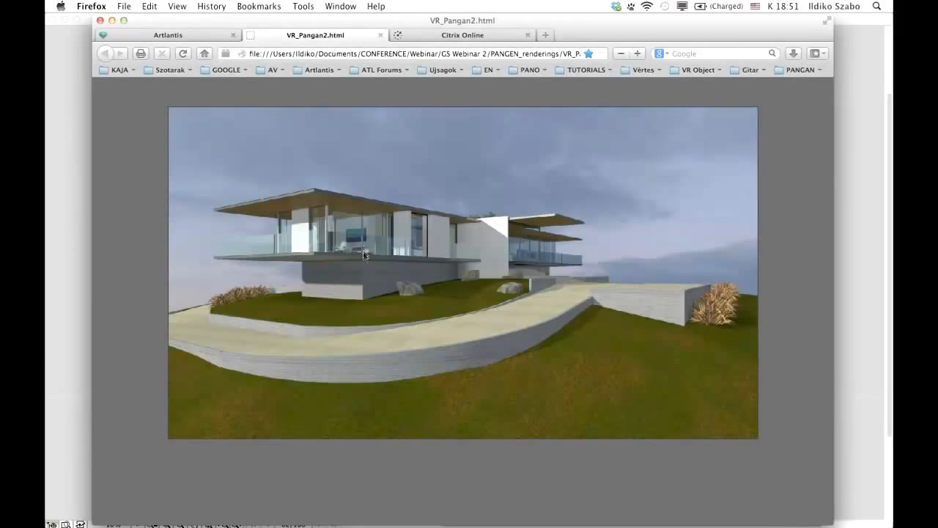
drag(364, 254, 561, 254)
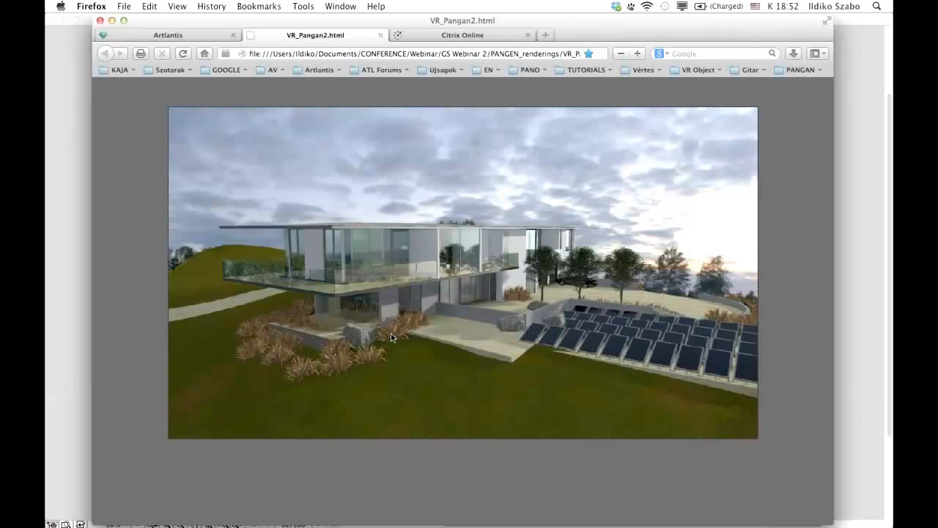
- Switch back to Artlantis, change the view type to Panoramas, and look around the living area from the panorama node
key(super+Tab)
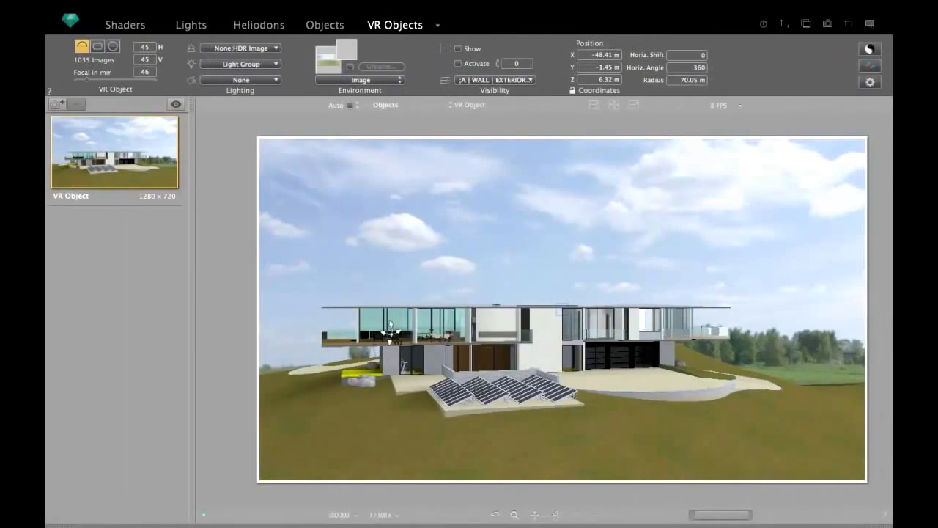
click(437, 28)
click(465, 58)
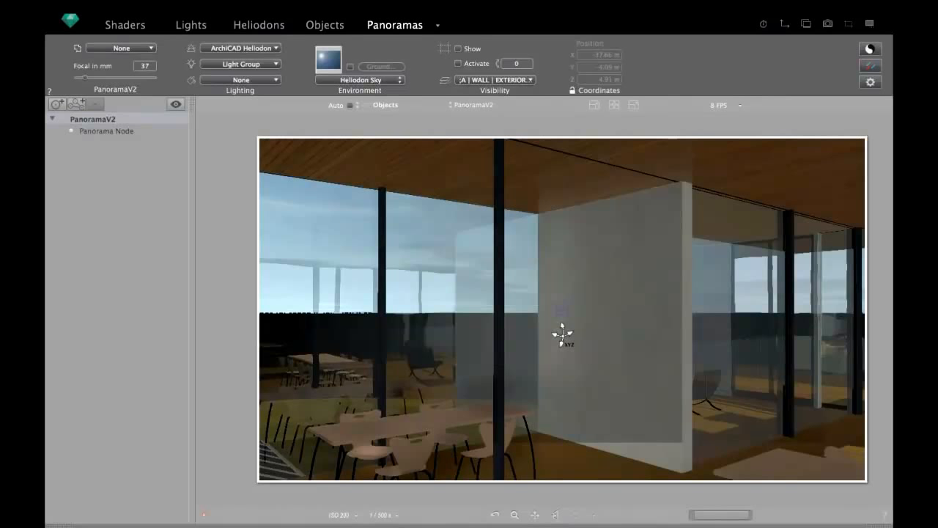
drag(564, 334, 848, 356)
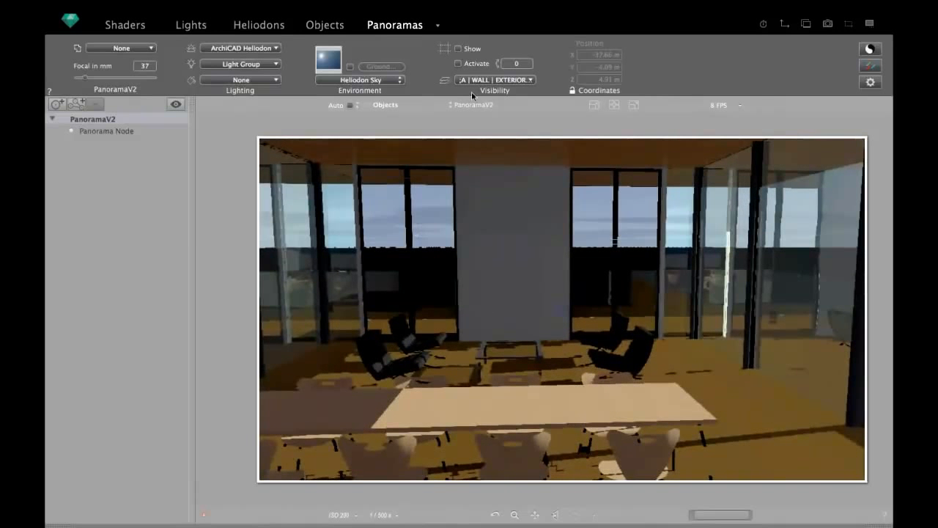
- In the 2D plan, copy the panorama node to about X -31.68, Y -4.20 m, and return to the original node through its hotspot
click(783, 25)
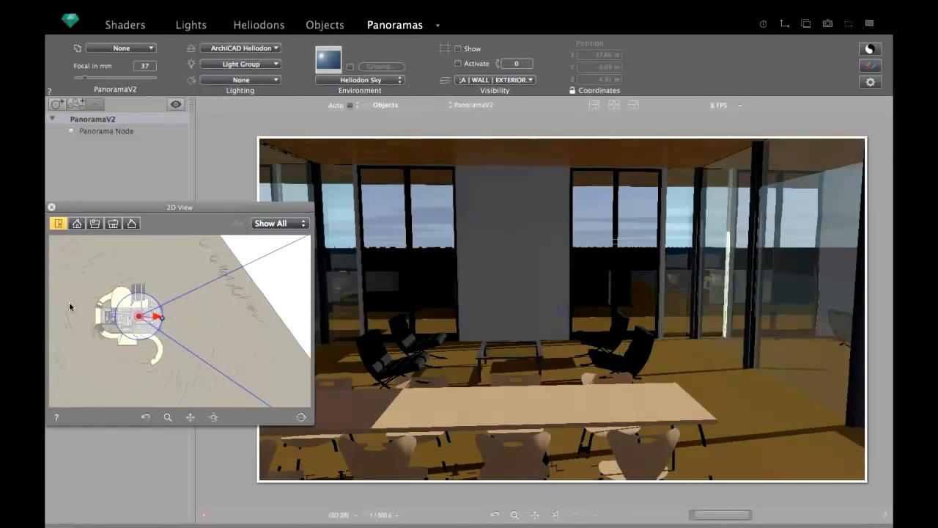
scroll(132, 311, up, 5)
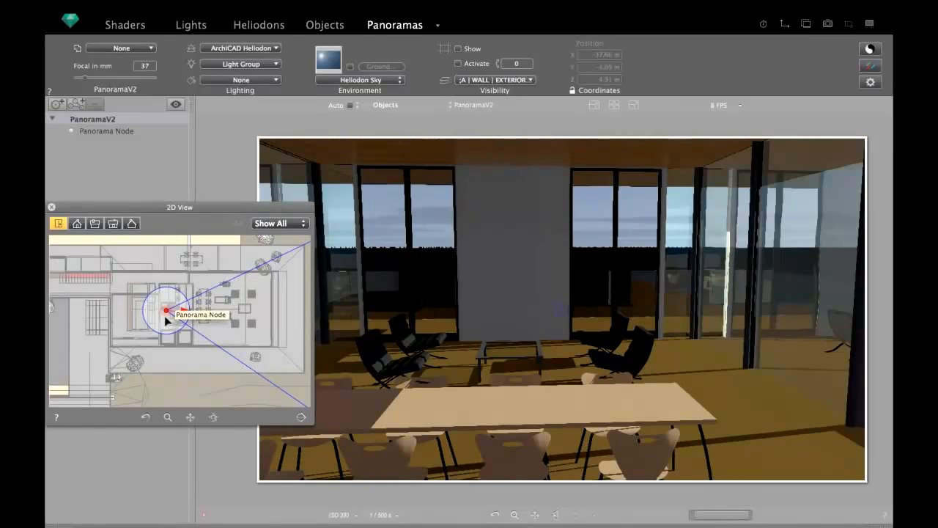
alt+drag(166, 314, 208, 300)
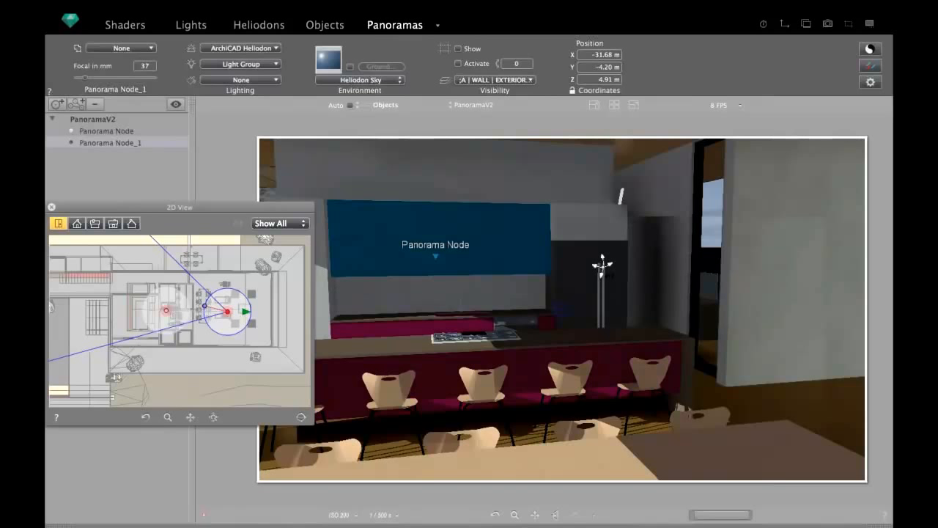
click(433, 255)
drag(498, 325, 712, 319)
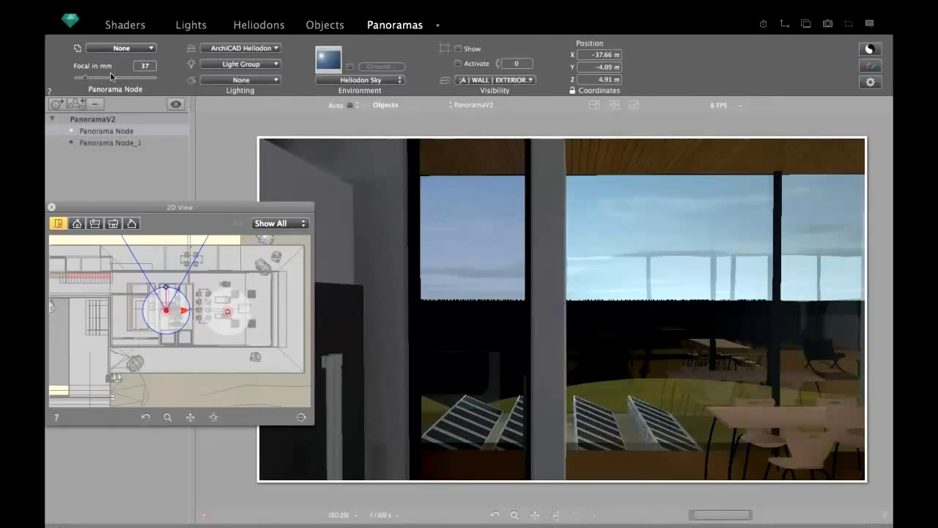
- Switch to Firefox and open the bookmarked panorama Pano2_PANGAN.html
key(super+Tab)
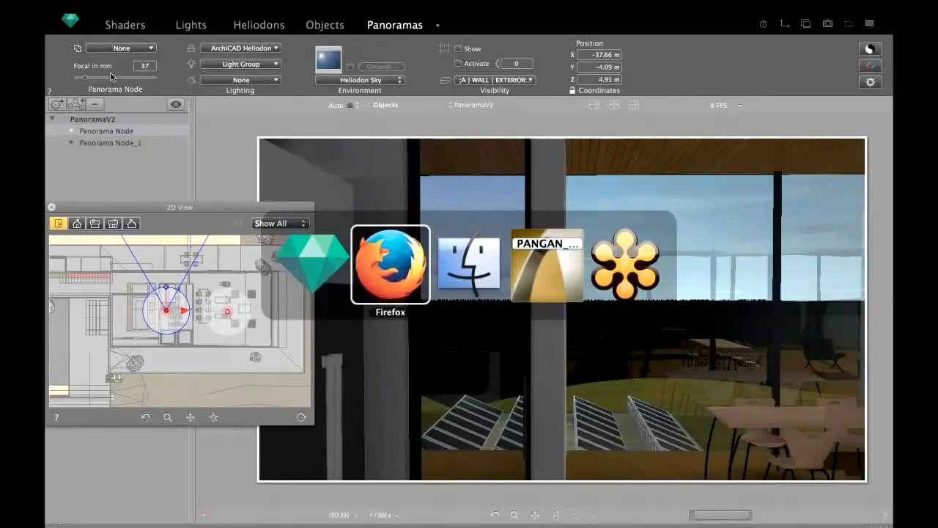
key(super+Tab)
key(super+Tab)
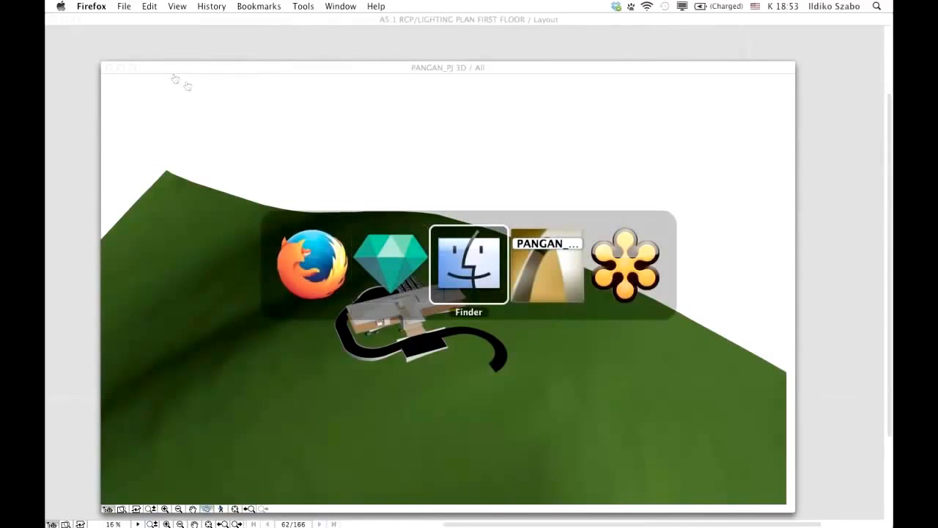
click(305, 252)
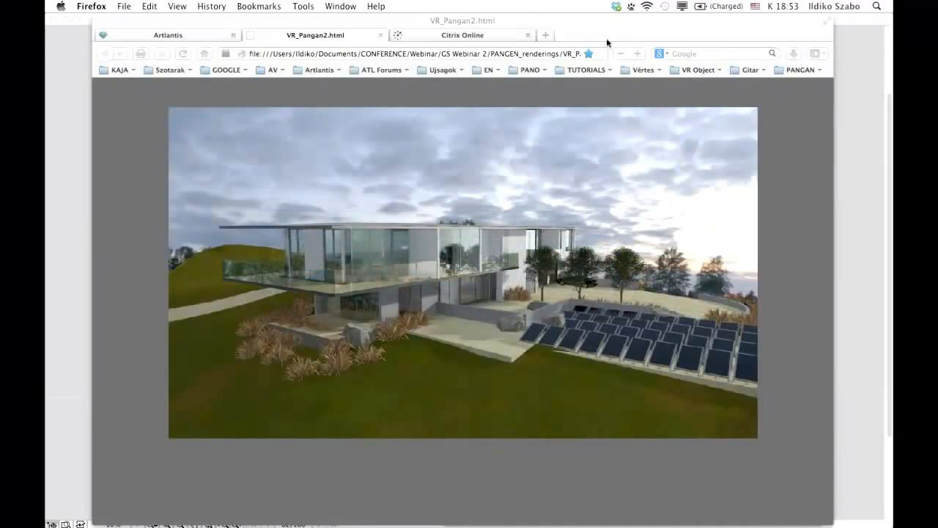
click(801, 70)
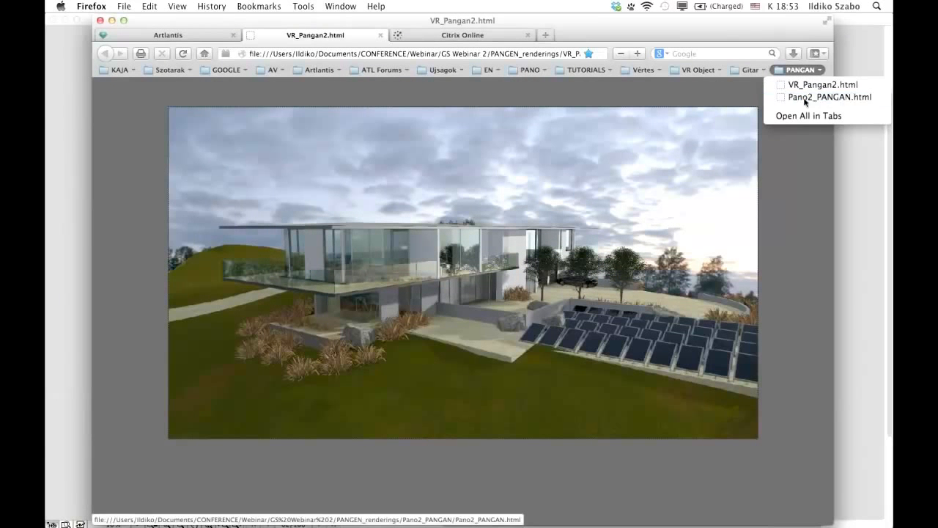
click(805, 97)
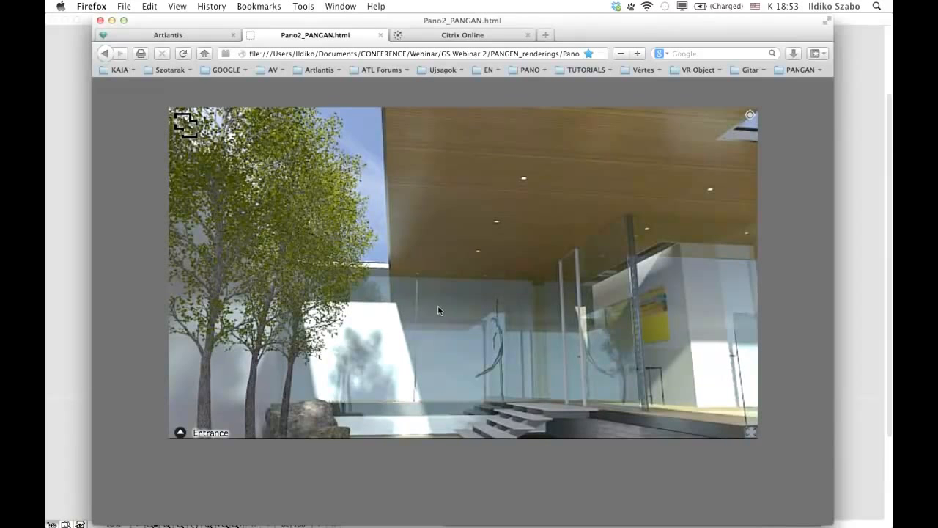
- Tour the rendered panorama from the Entrance to the Living room hotspot and on to the Kitchen thumbnail, looking around at each node
drag(438, 305, 448, 312)
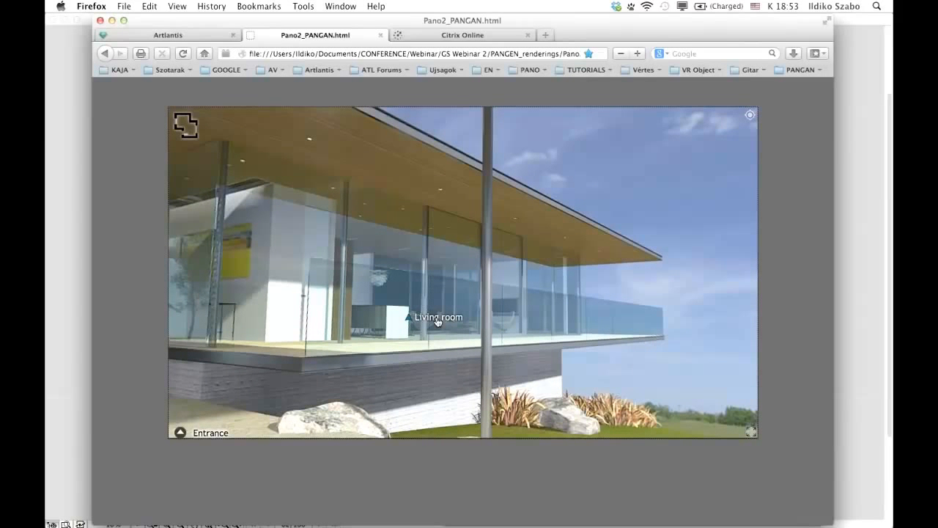
click(437, 319)
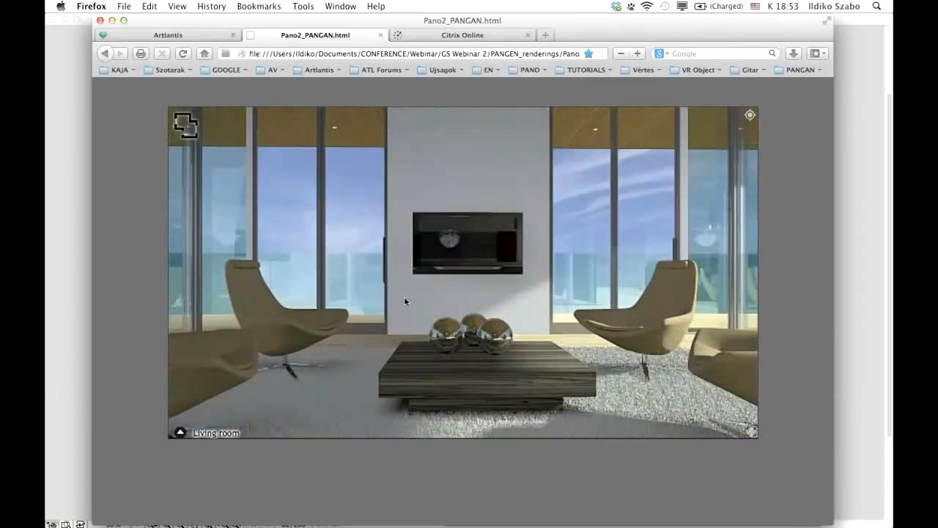
drag(404, 296, 186, 385)
click(200, 434)
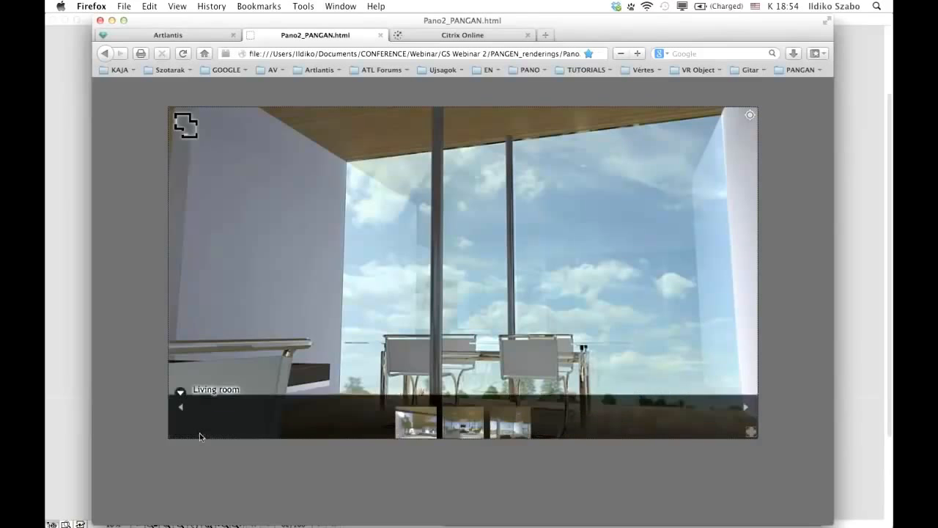
click(510, 415)
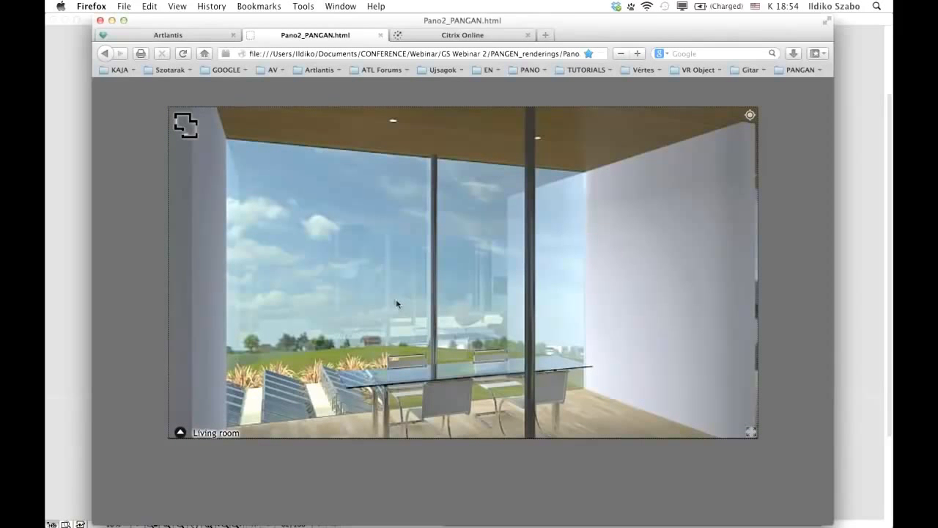
drag(394, 299, 410, 300)
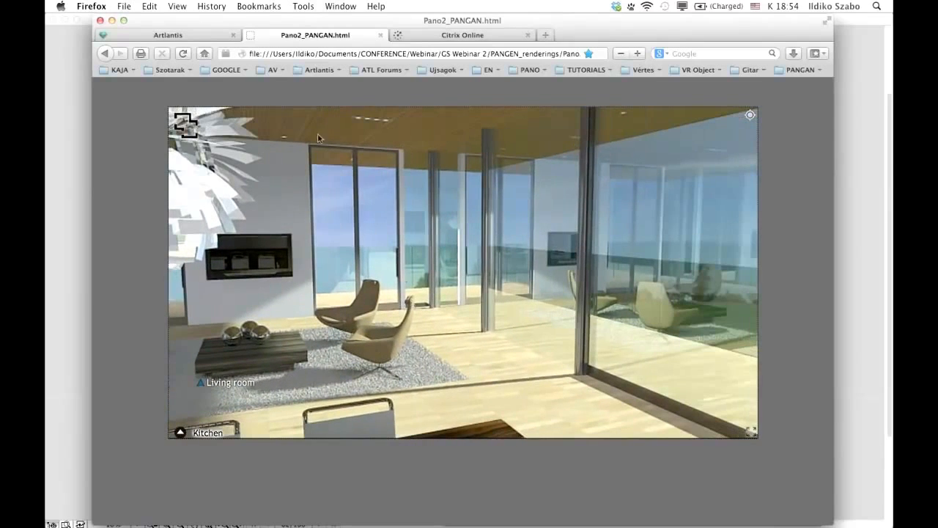
- Open the panorama's floor plan map, go to the Entrance node from it, and look around
click(188, 125)
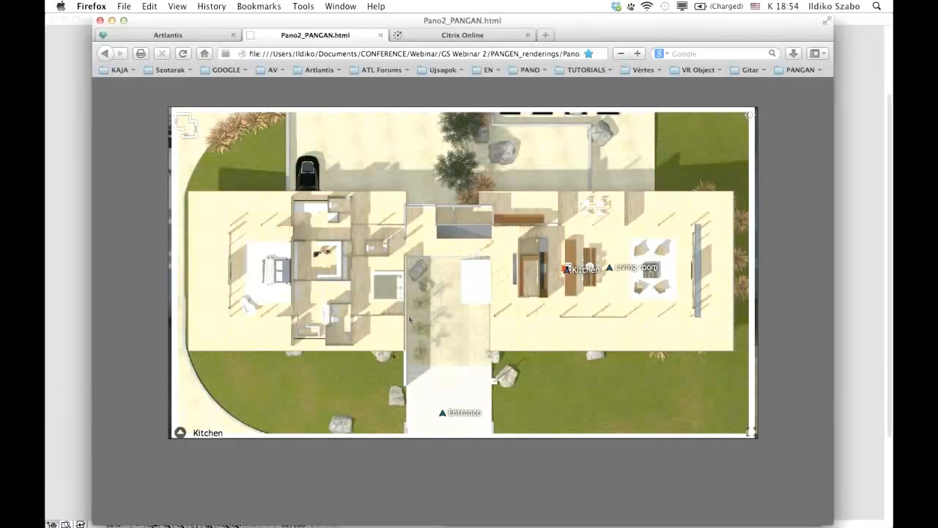
click(448, 413)
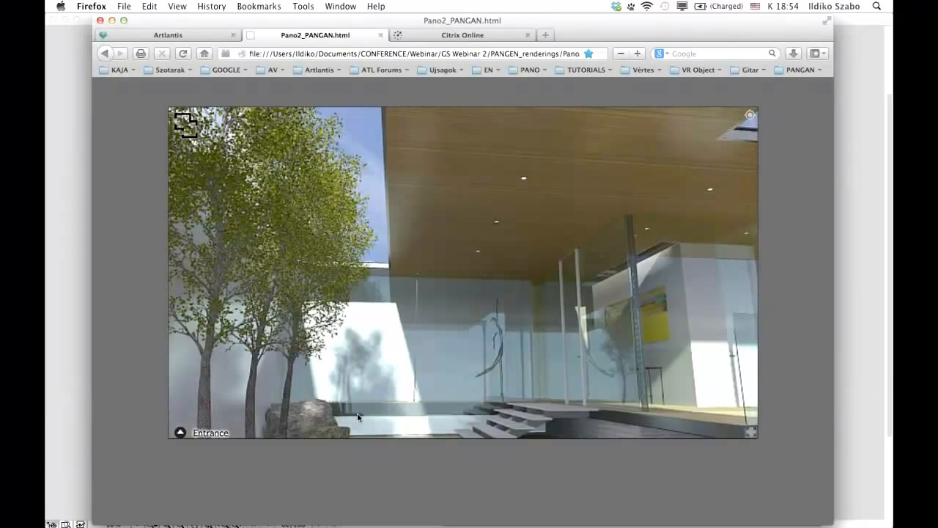
drag(386, 369, 403, 369)
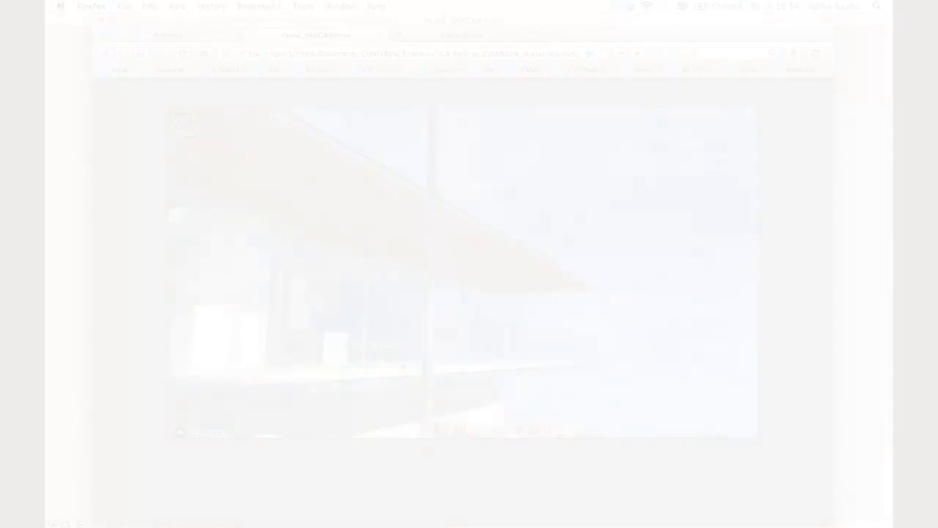